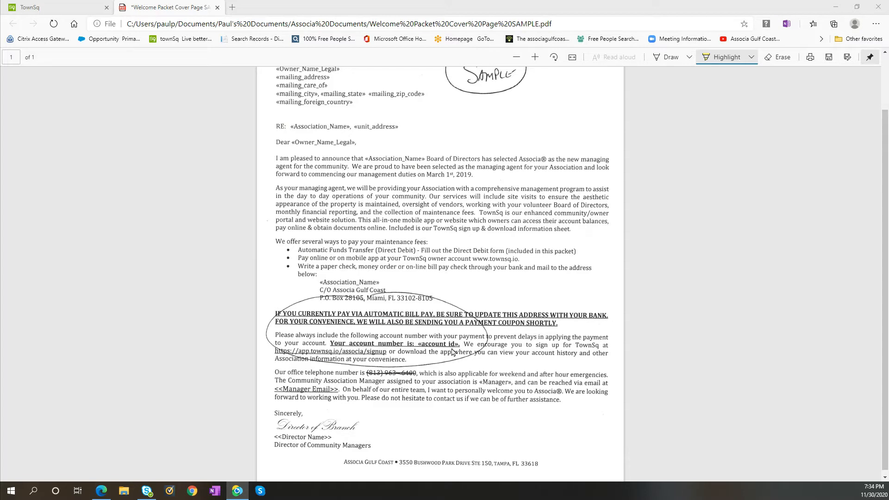
Compare the TownSq login page with the sample welcome letter and open the new-user registration form.
left_click(58, 10)
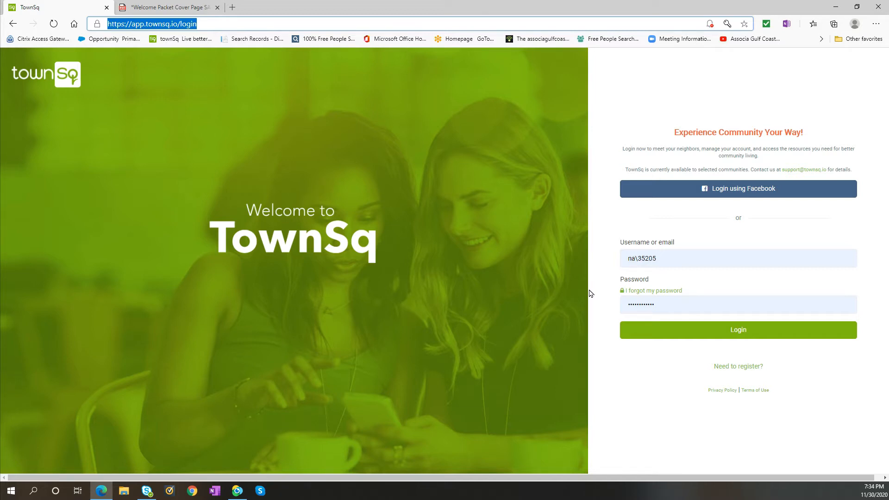
left_click(172, 8)
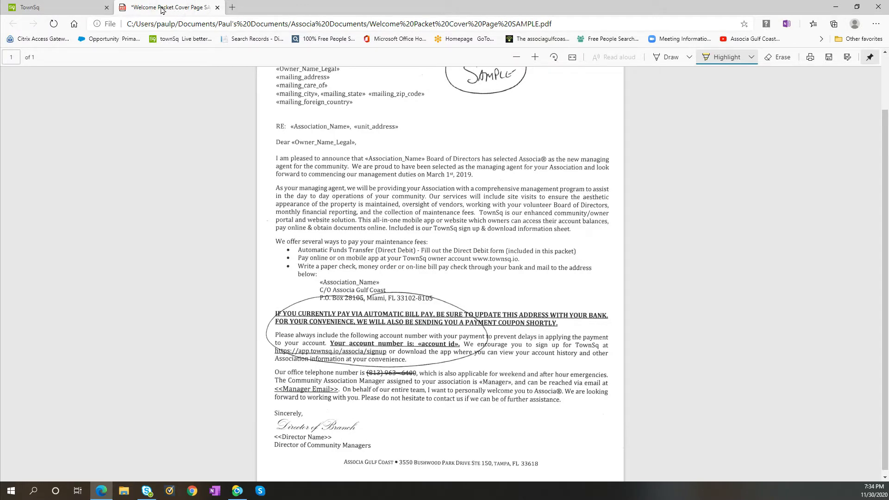
left_click(88, 9)
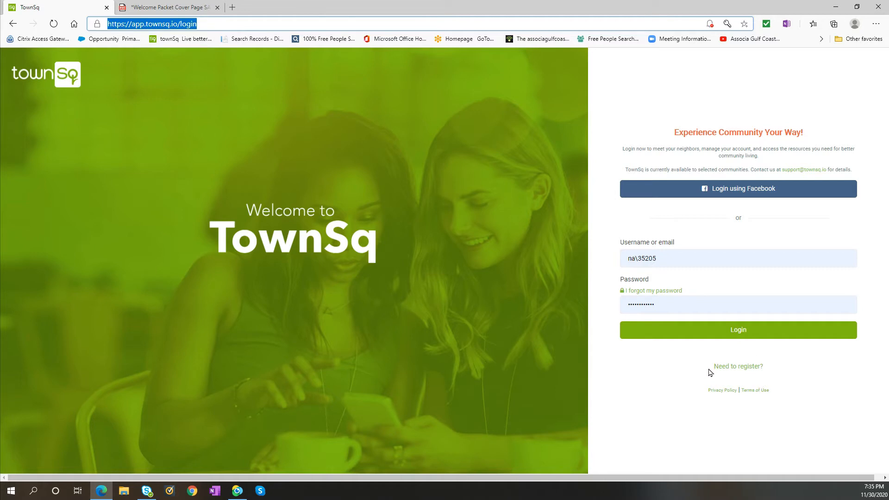
left_click(743, 369)
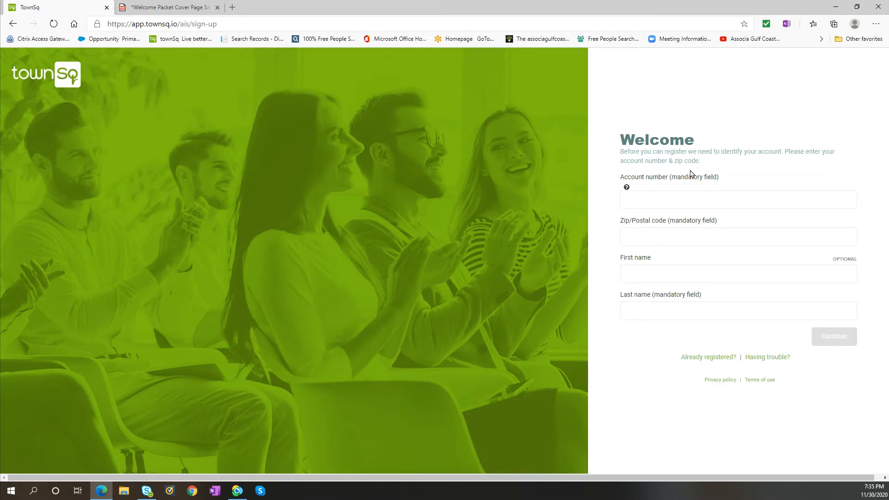
Consult the sample welcome letter for where the account number appears and enter the account number in the registration form.
left_click(189, 12)
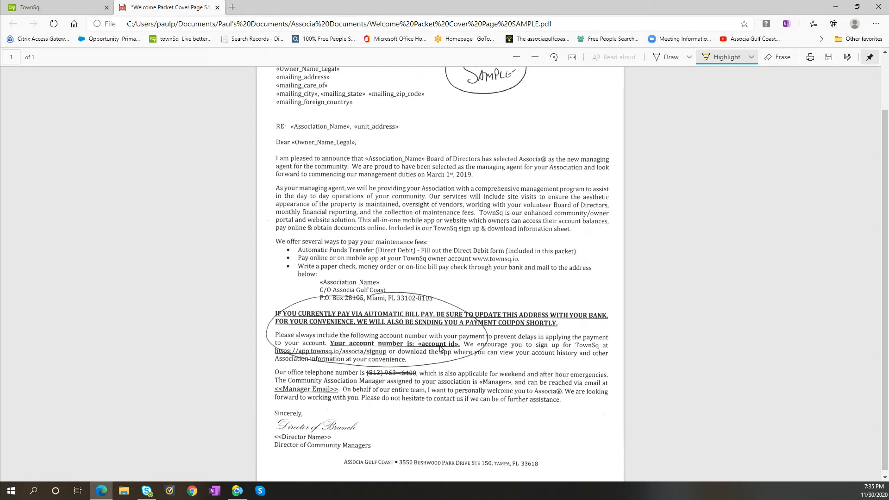
left_click(80, 11)
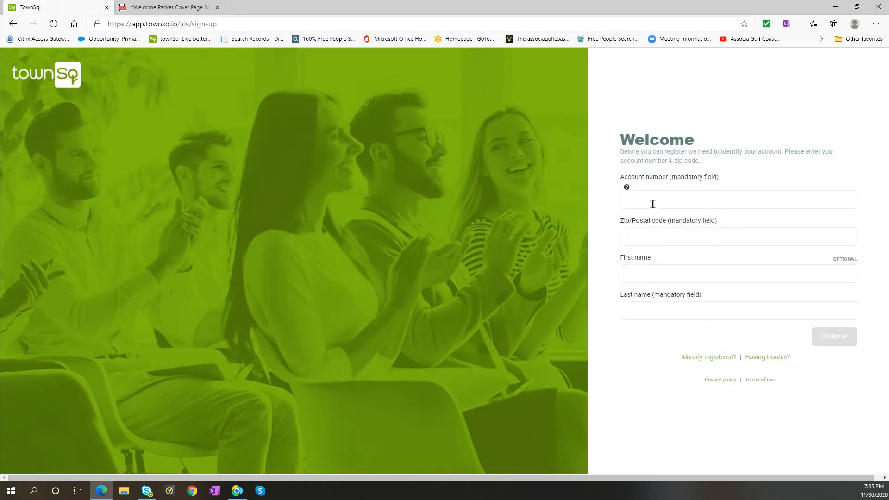
left_click(629, 201)
left_click(664, 202)
left_click(591, 210)
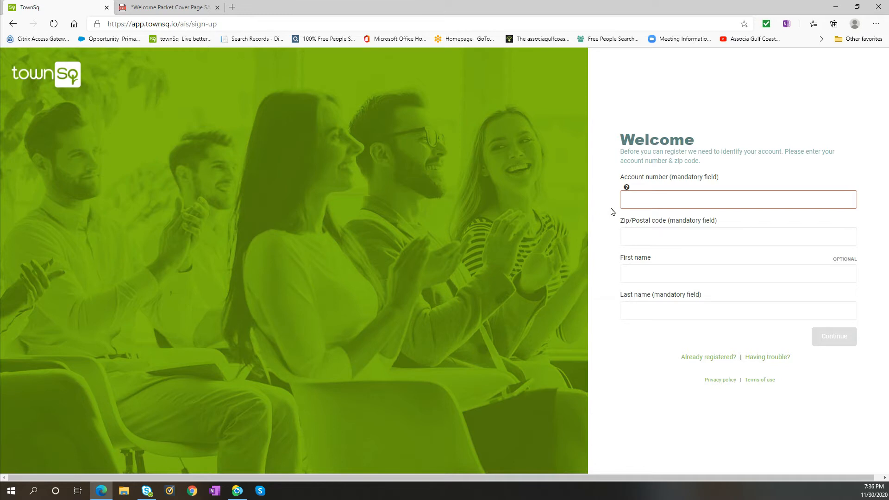
left_click(654, 191)
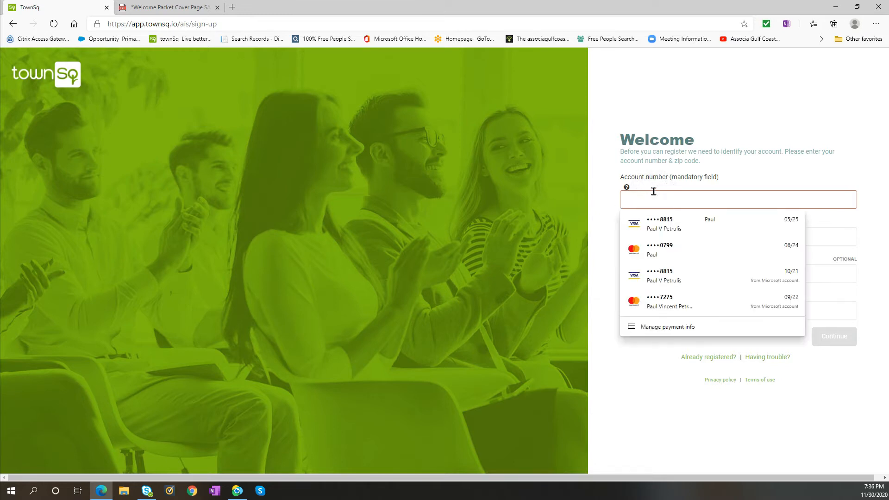
type("123456")
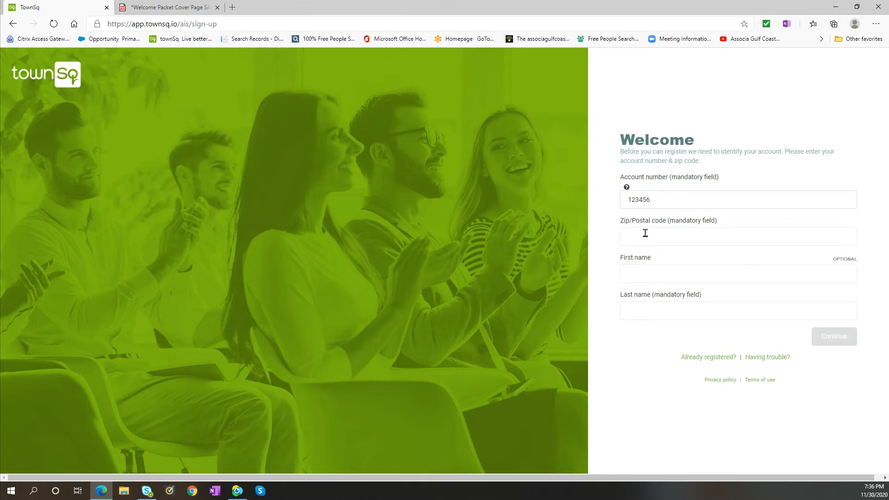
Fill in the postal code, first name and last name in the registration form and submit it.
left_click(645, 233)
type("1234566")
left_click(628, 278)
key("Tab")
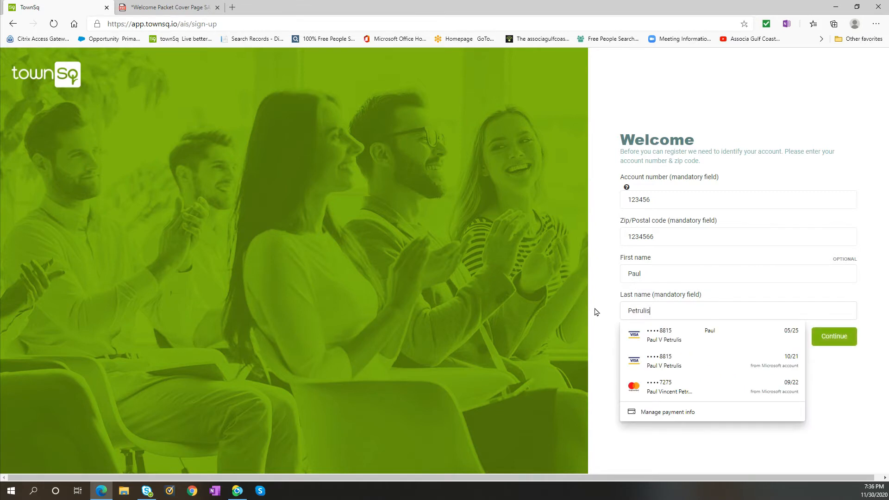
left_click(597, 312)
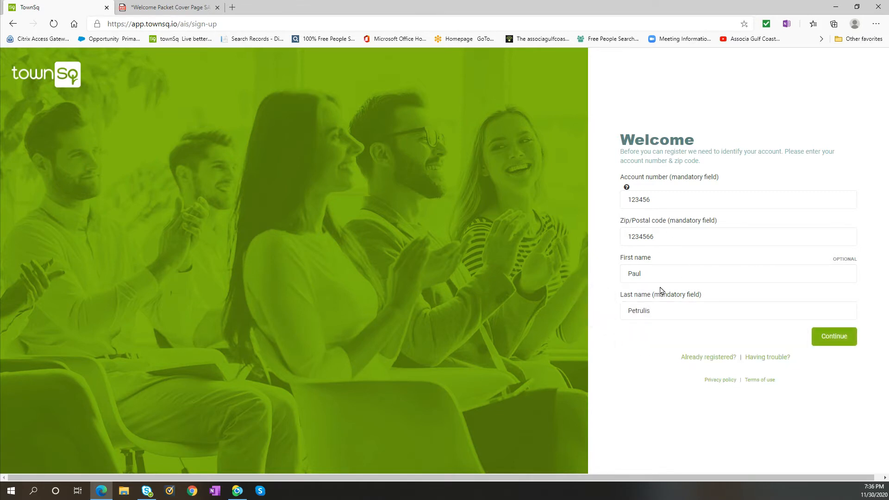
left_click(835, 341)
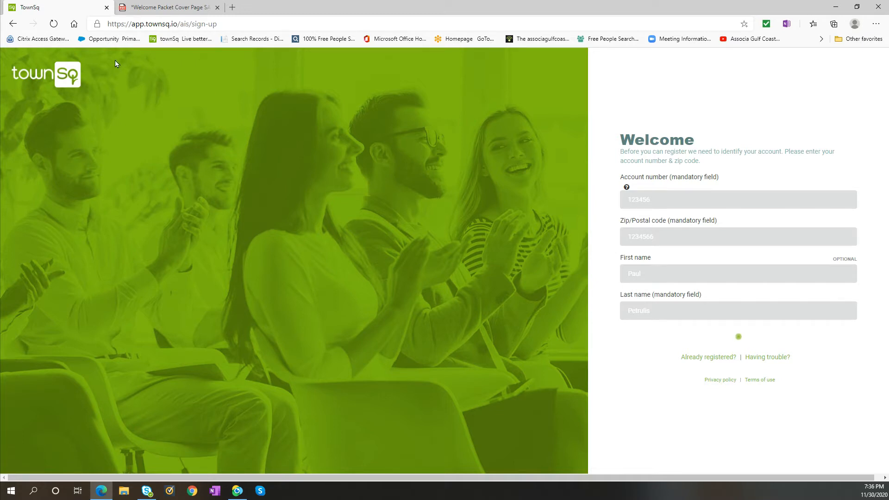
Return to the login page, log in with the saved credentials and open the profile for editing.
left_click(13, 24)
left_click(179, 8)
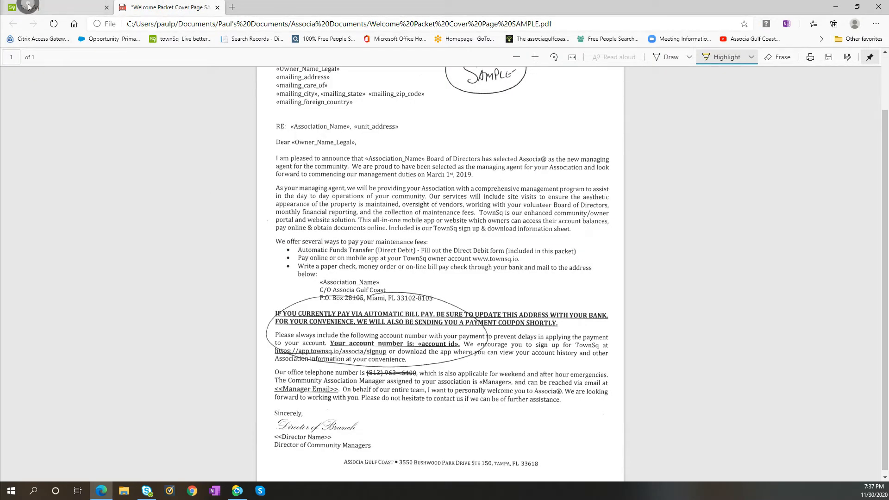
left_click(47, 7)
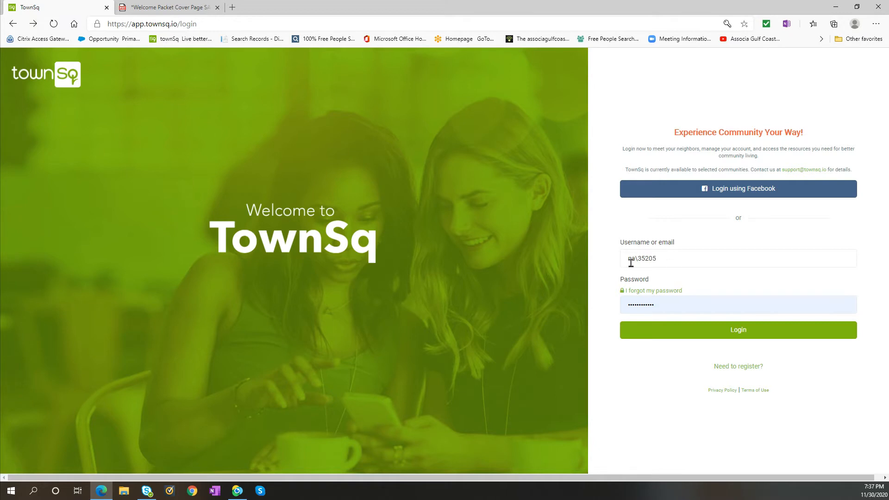
left_click(741, 334)
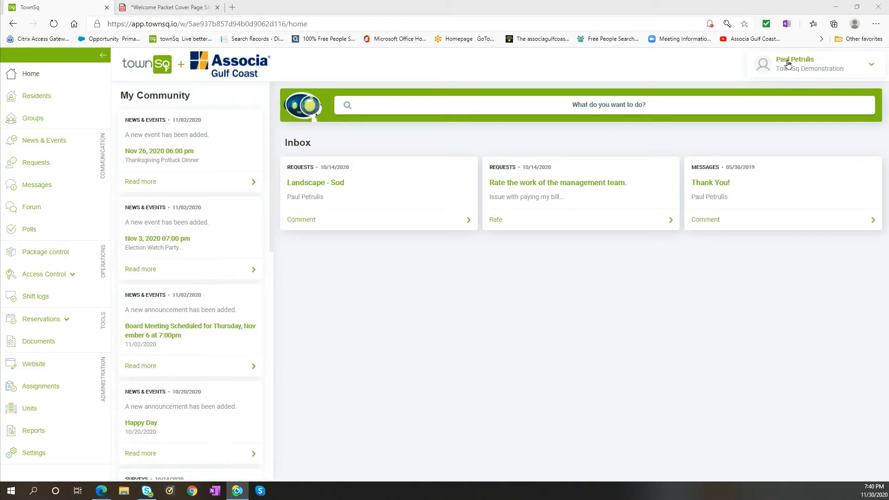
left_click(872, 67)
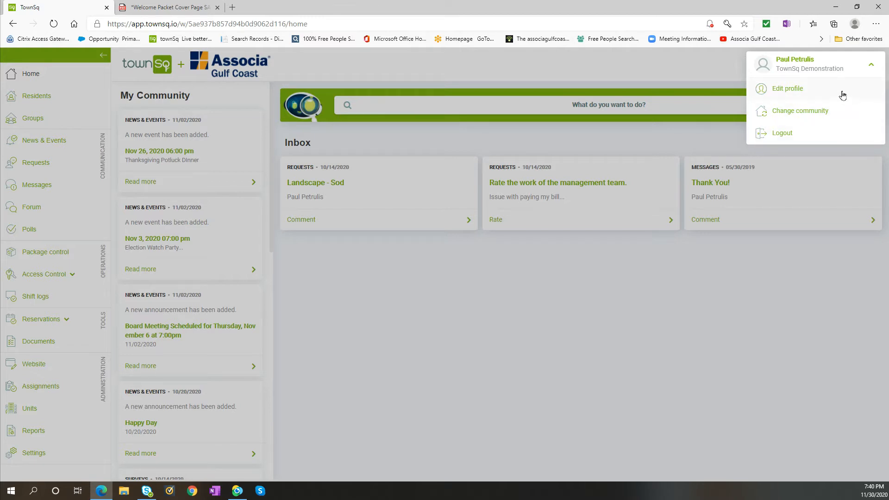
left_click(789, 89)
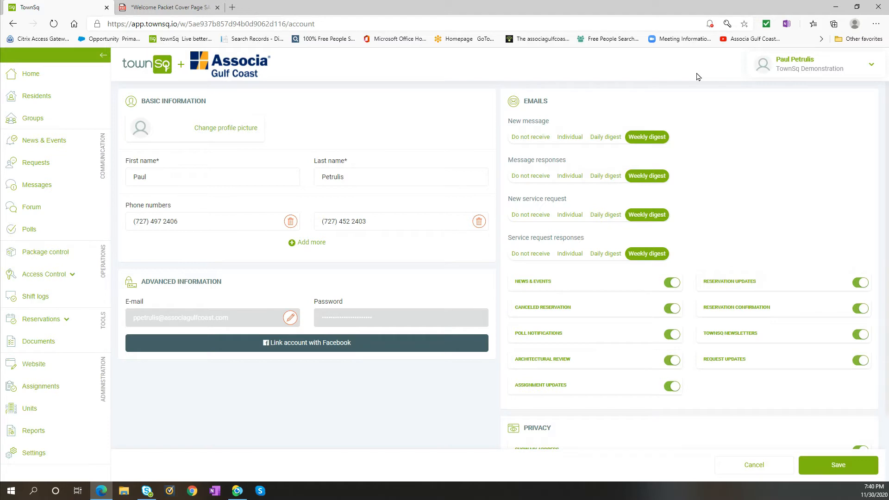
Open and cancel the profile picture file selection, and add and remove an extra phone number field.
left_click(250, 131)
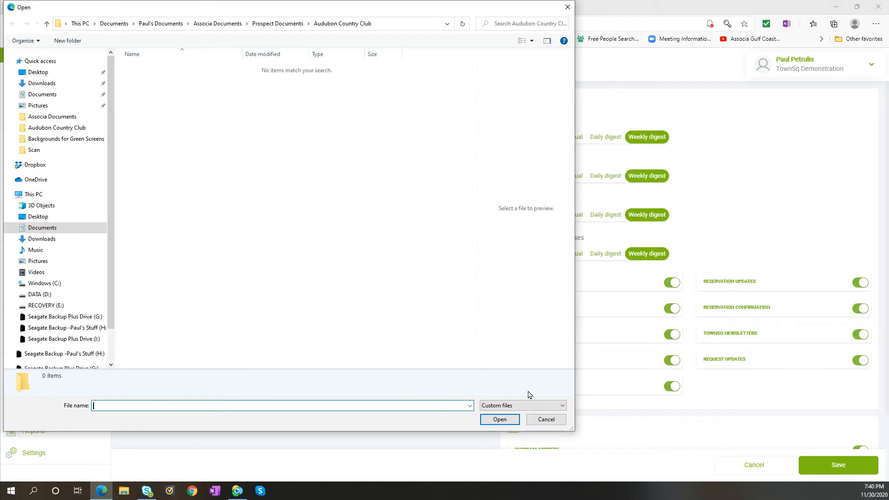
left_click(532, 419)
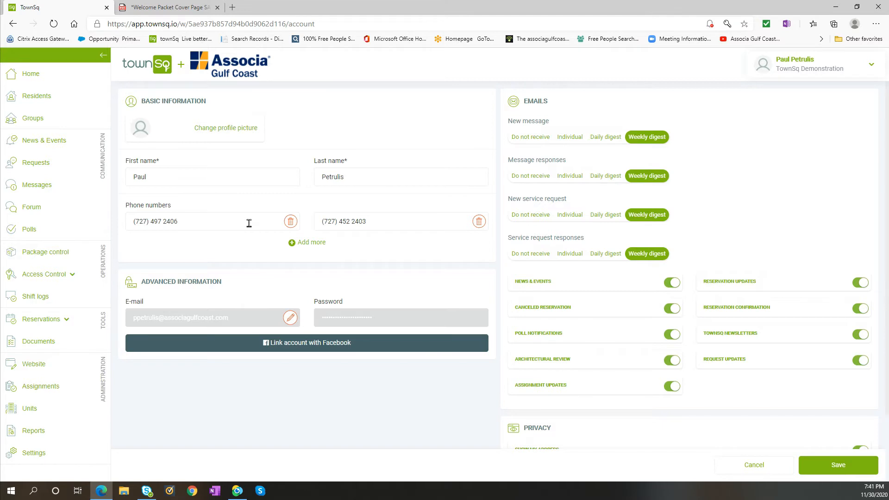
left_click(293, 248)
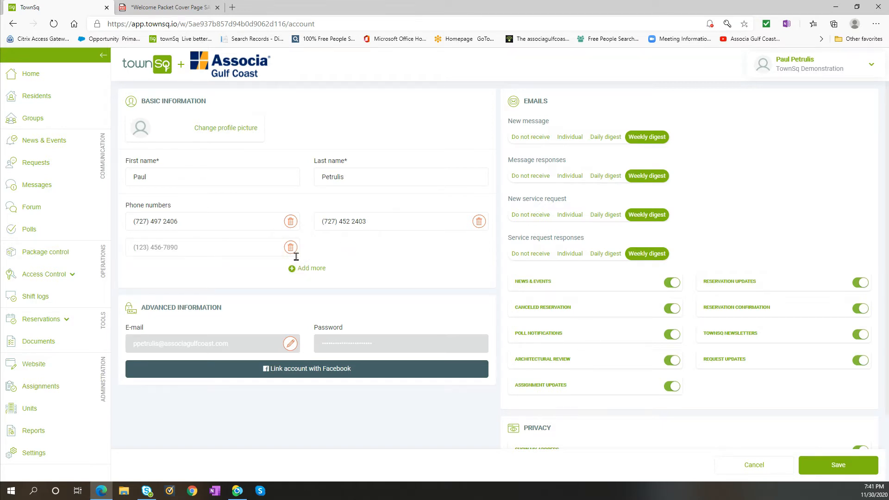
left_click(290, 248)
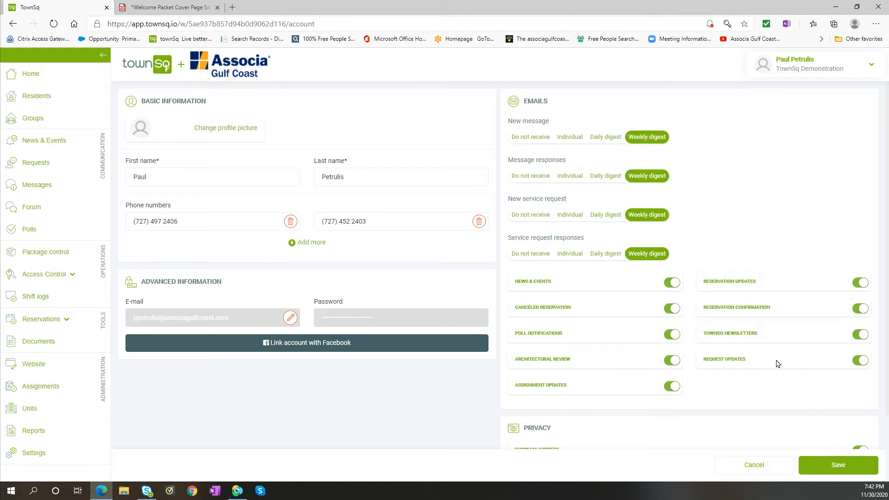
Switch the News & Events and Assignment Updates email notifications off and back on.
left_click(674, 285)
left_click(672, 286)
left_click(675, 388)
left_click(674, 387)
Try the Do not receive, Individual and Daily digest options for New message emails, ending on Weekly digest.
left_click(528, 142)
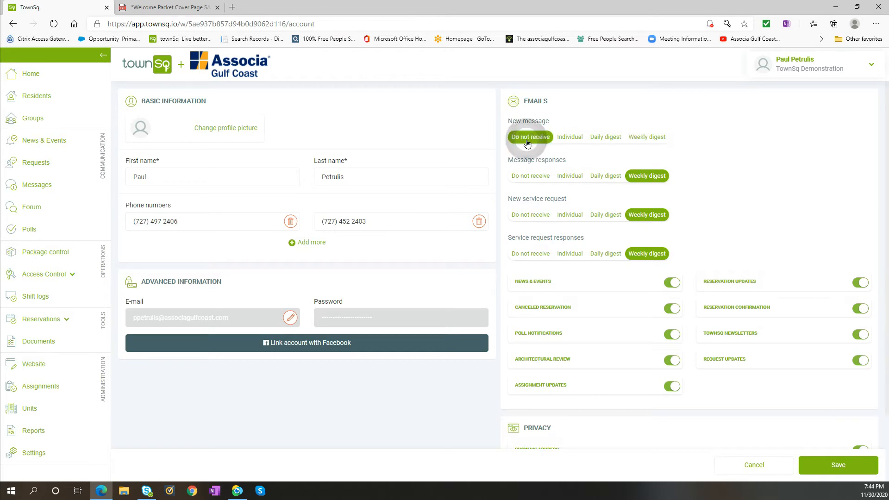
left_click(569, 141)
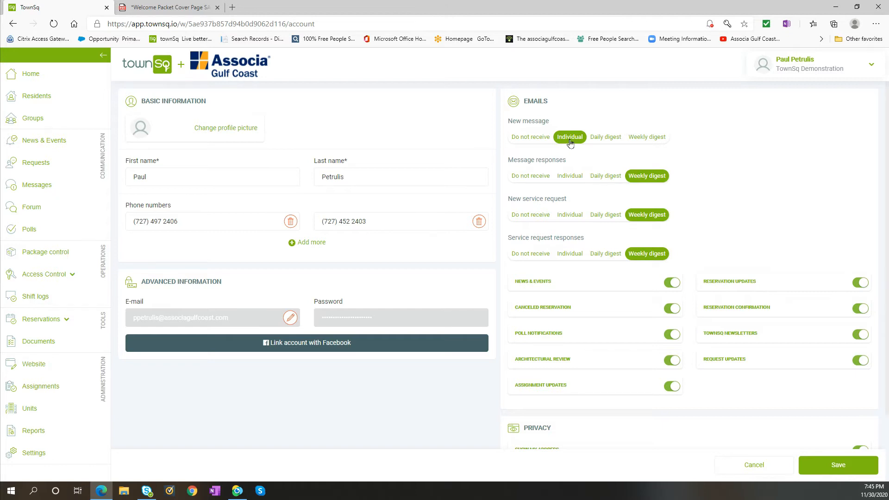
left_click(607, 141)
left_click(564, 141)
left_click(598, 141)
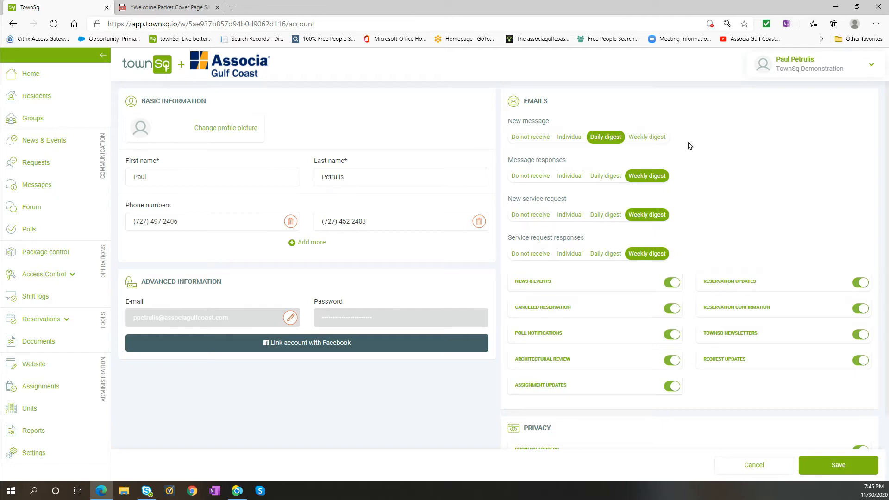
left_click(653, 142)
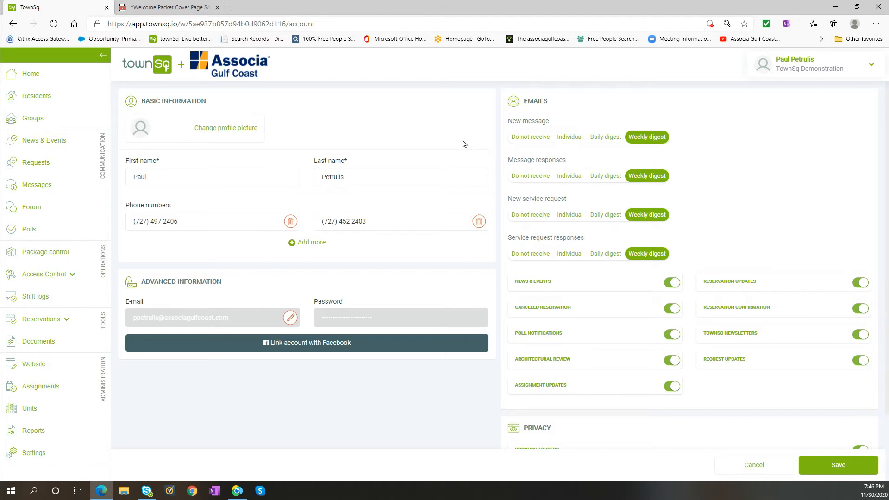
left_click(563, 140)
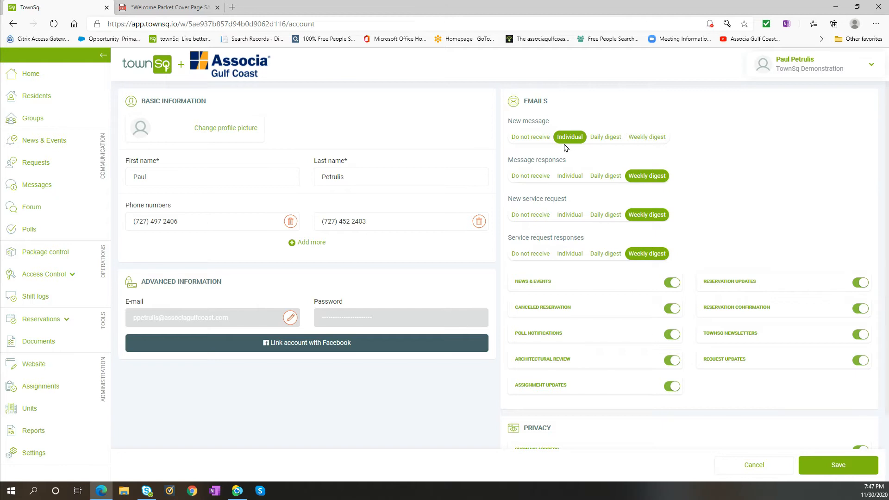
left_click(615, 141)
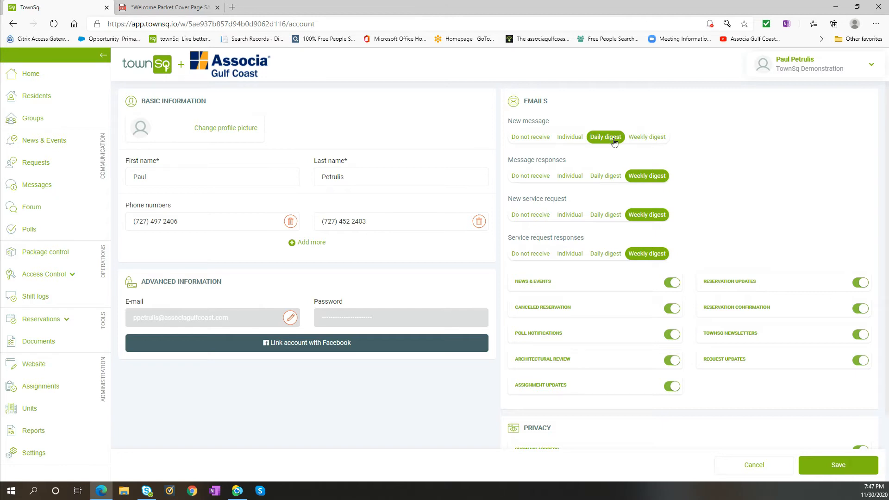
left_click(633, 141)
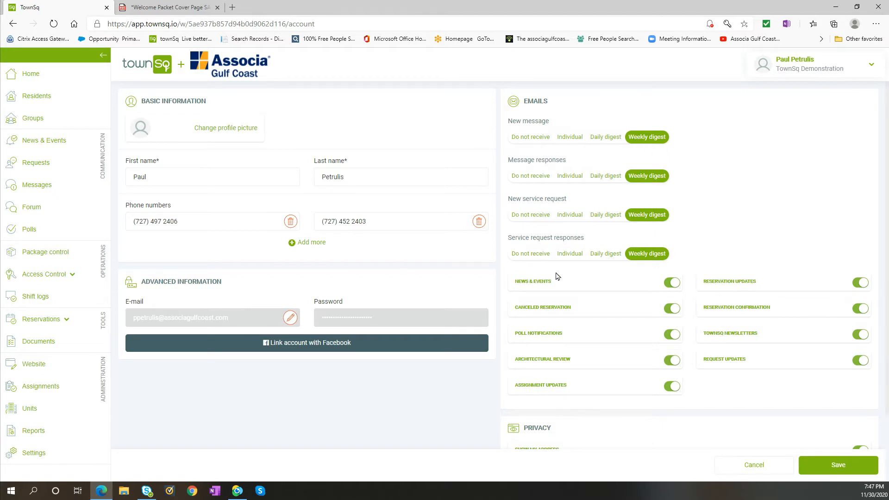
Try out the News & Events and Reservation Updates email notification switches, leaving both on.
left_click(672, 283)
left_click(860, 287)
left_click(861, 288)
Try the telephone and email privacy switches, leaving Show my telephone on and Show my email off, and save.
scroll(615, 402, "down", 3)
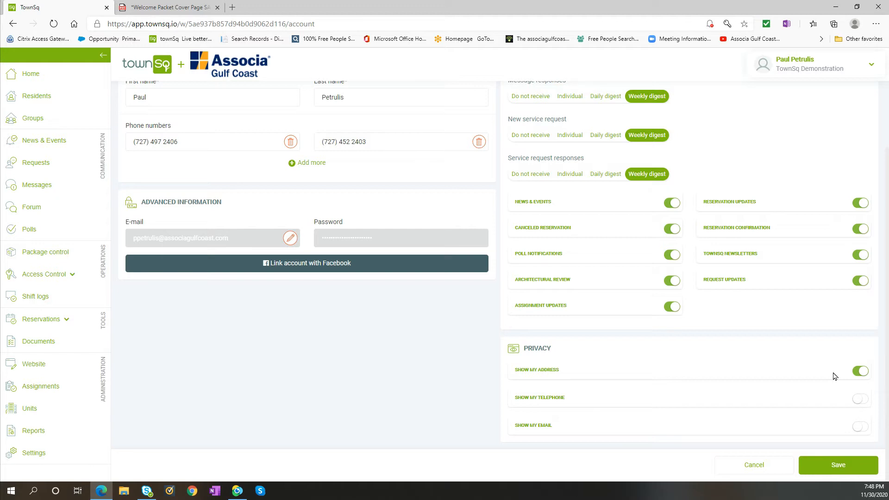
left_click(857, 402)
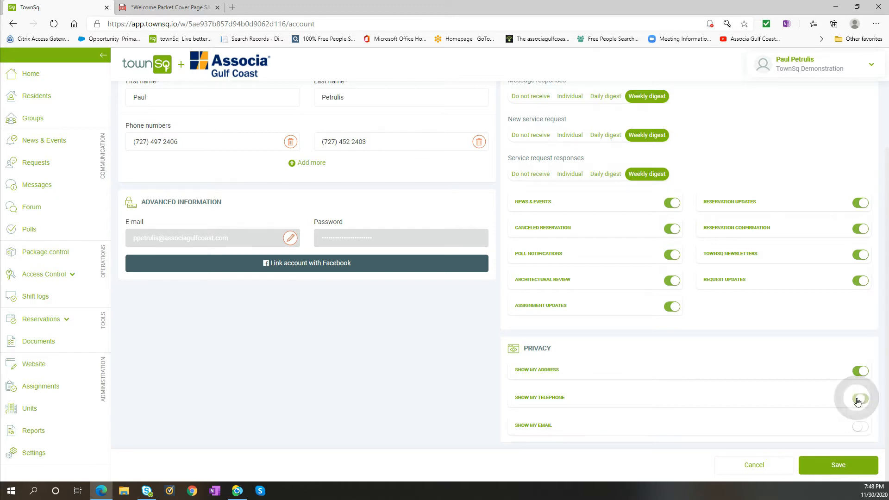
left_click(861, 430)
left_click(862, 430)
left_click(865, 403)
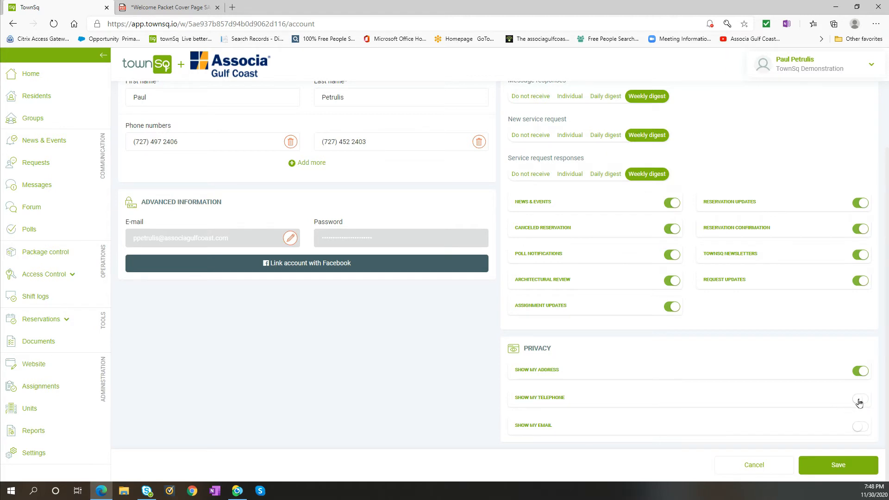
left_click(859, 402)
left_click(840, 467)
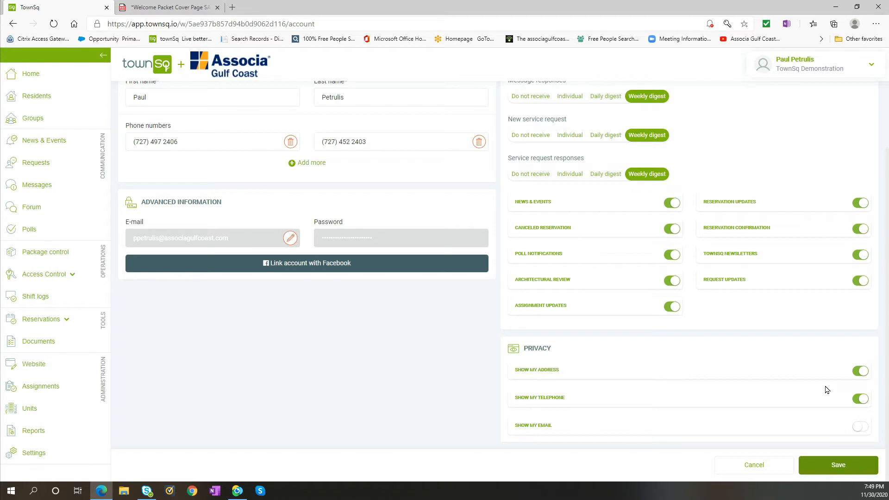
Turn off Show my telephone in the privacy settings and save the profile.
left_click(860, 399)
left_click(838, 471)
left_click(838, 465)
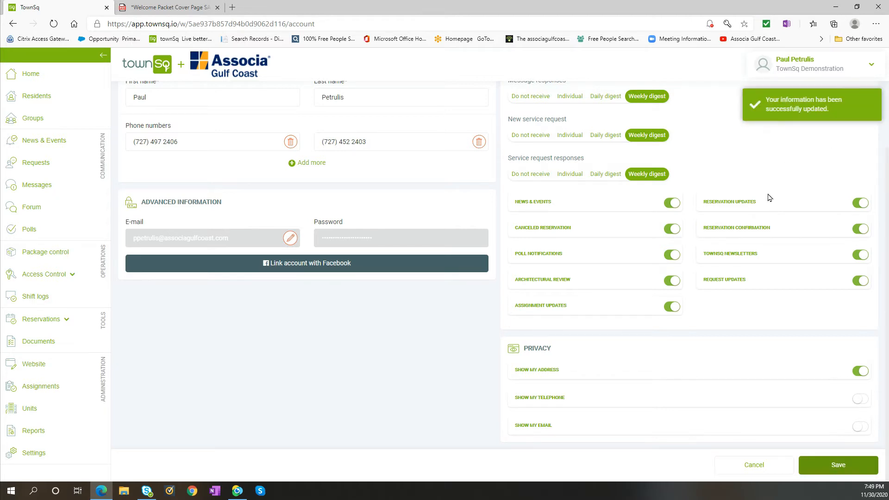
Return to the community's Home page and open the account menu.
scroll(761, 199, "up", 2)
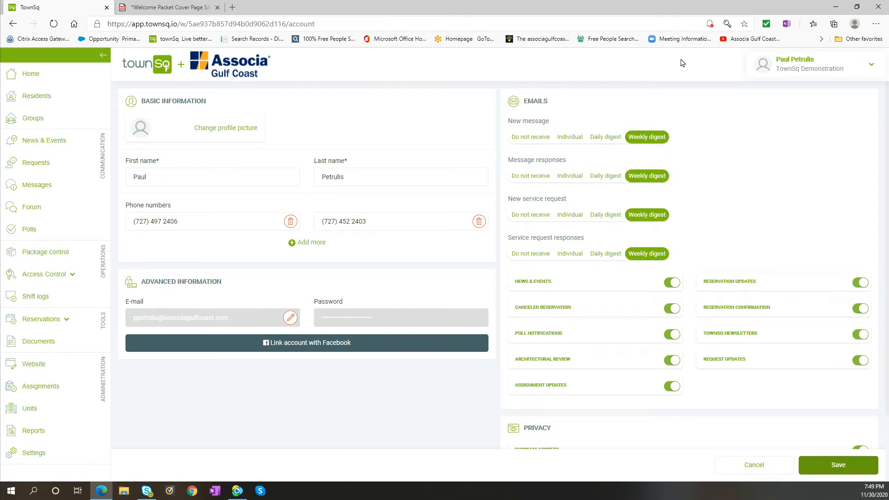
left_click(33, 75)
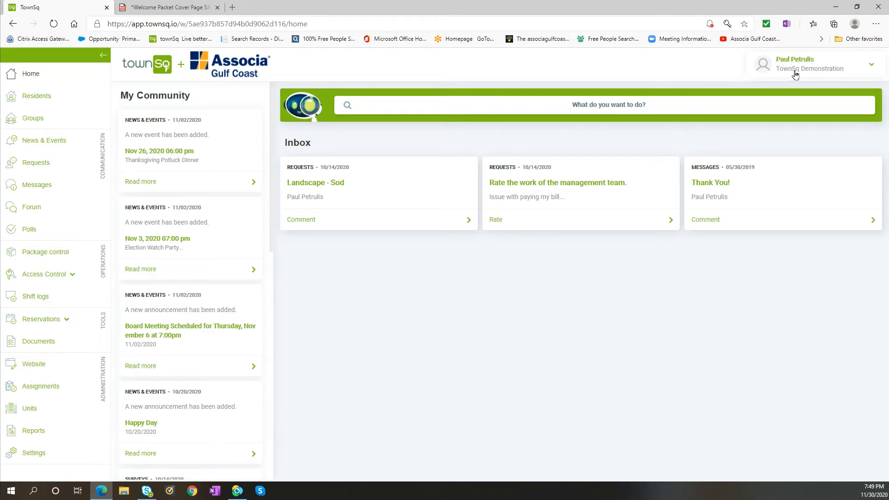
left_click(872, 68)
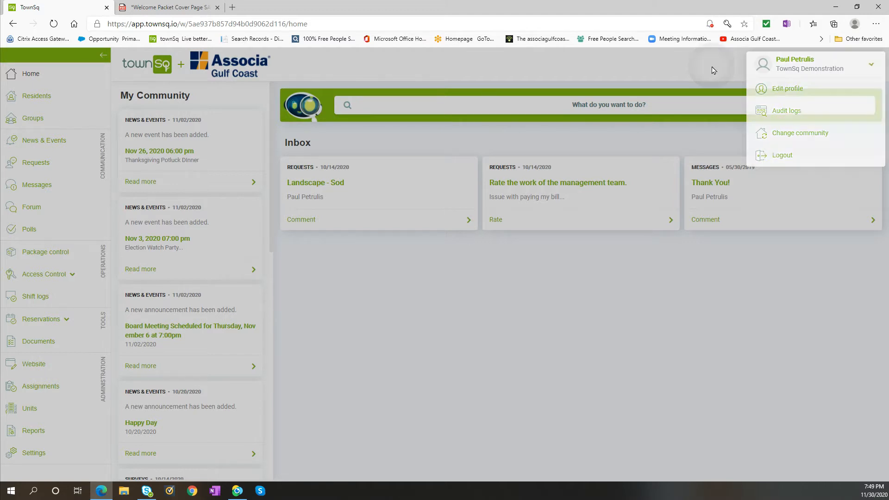
Close the account menu and look through the My Community feed down to its oldest posts.
left_click(713, 69)
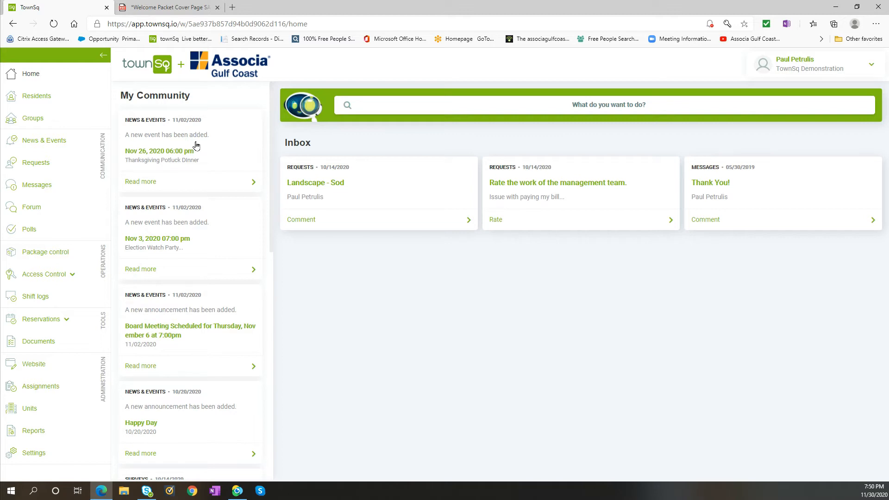
scroll(217, 151, "down", 3)
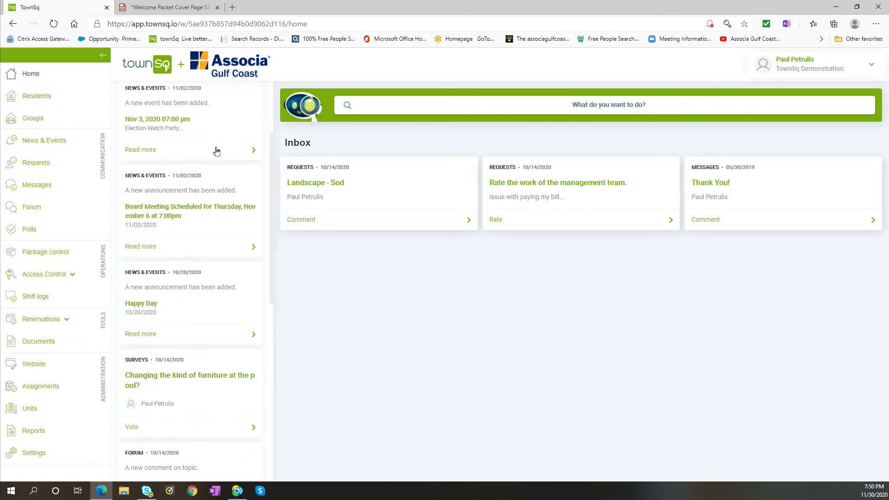
scroll(216, 151, "down", 4)
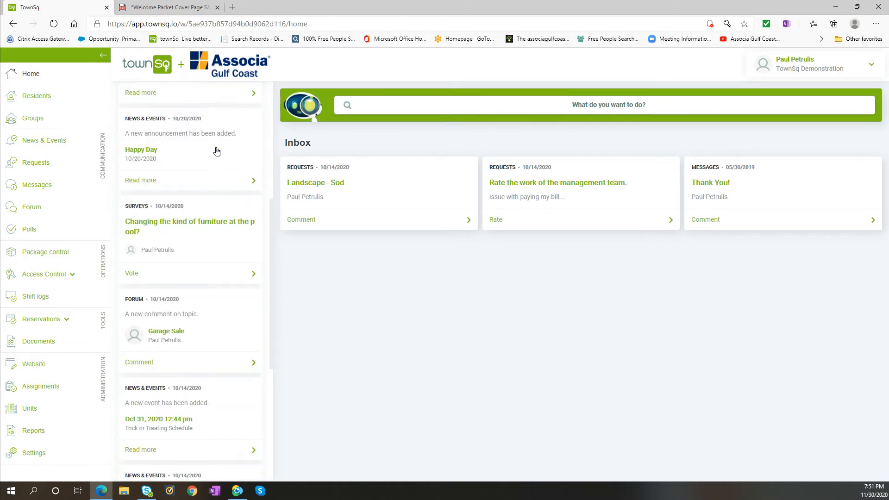
scroll(217, 151, "down", 3)
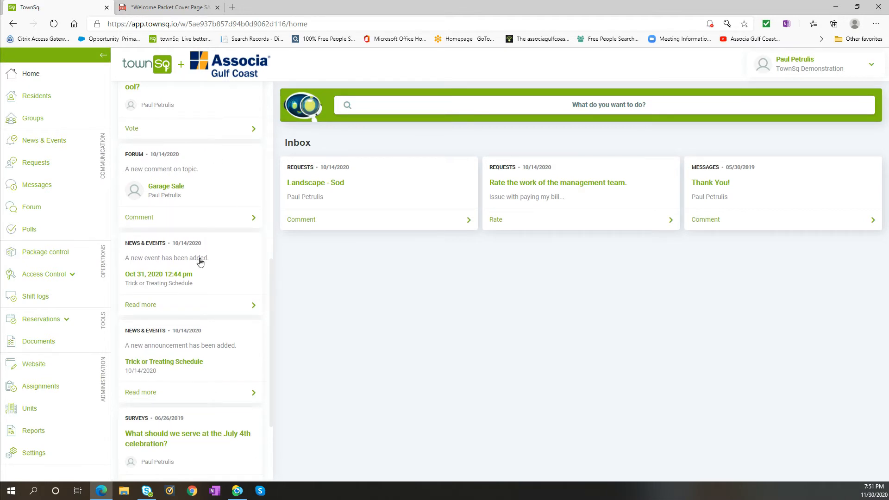
scroll(192, 342, "down", 1)
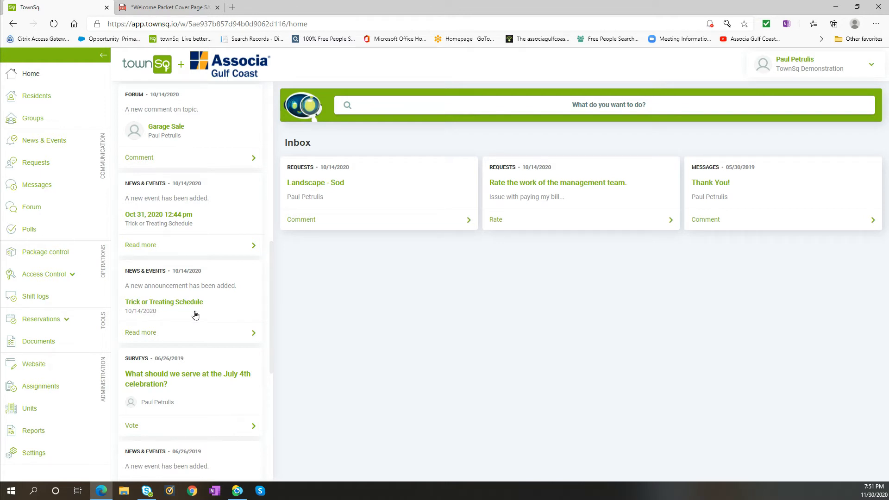
scroll(195, 315, "down", 6)
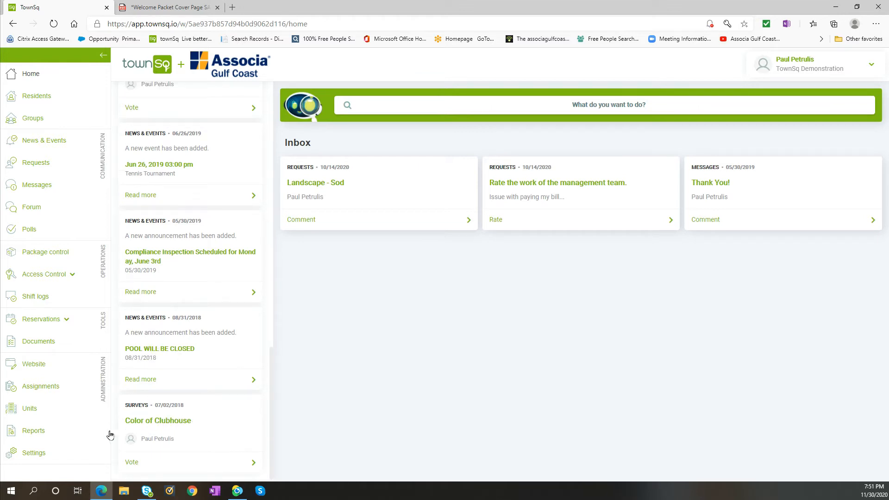
scroll(176, 420, "up", 15)
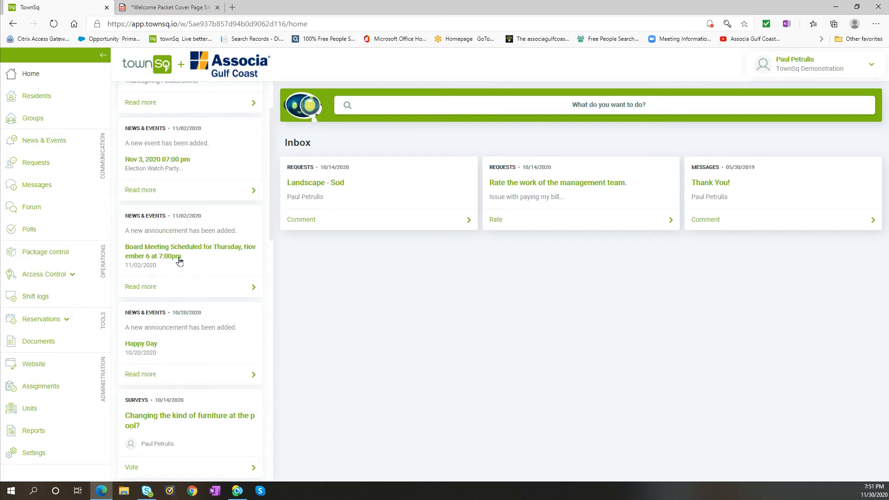
scroll(179, 262, "up", 2)
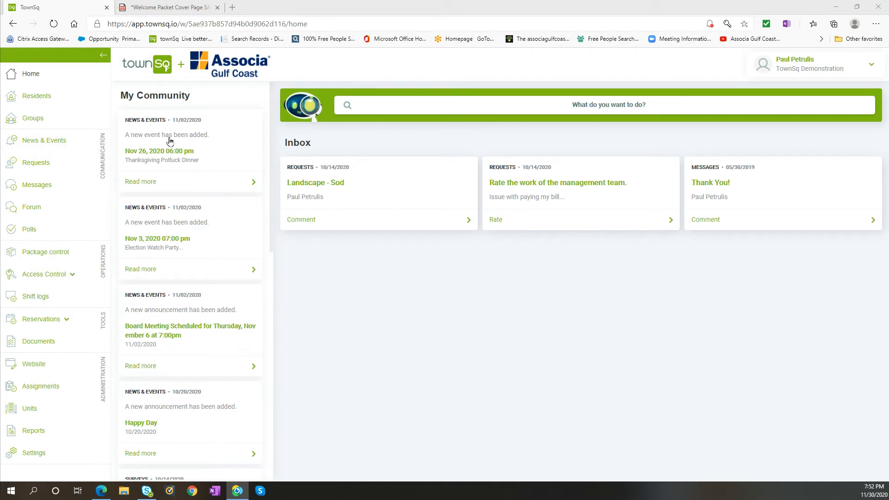
scroll(169, 143, "down", 15)
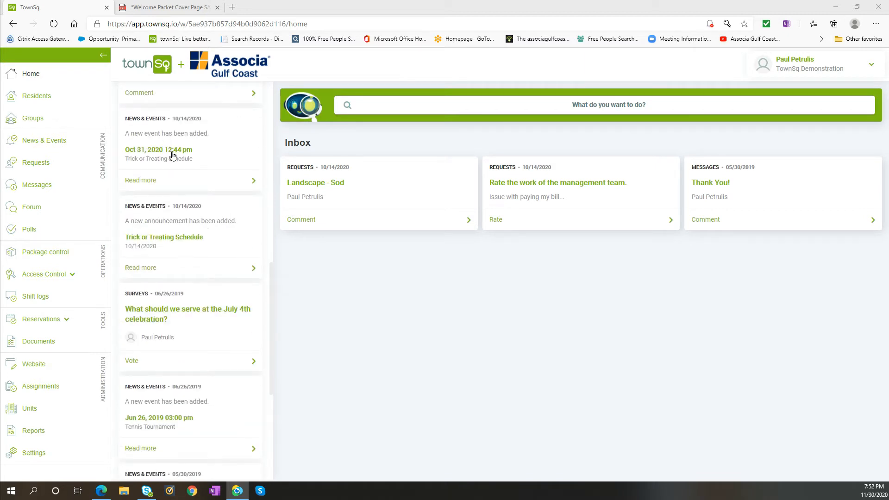
scroll(172, 155, "down", 4)
scroll(173, 157, "down", 1)
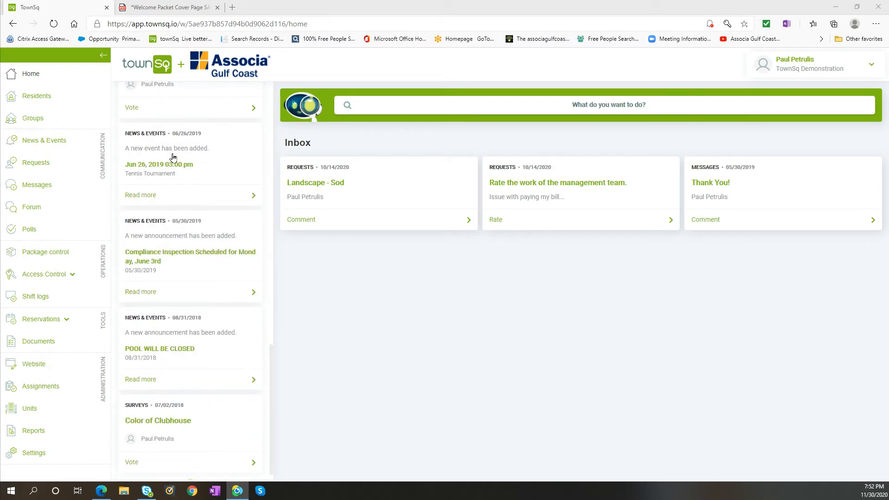
scroll(173, 158, "down", 1)
Open the Residents directory and search it for Daffy Duck.
left_click(40, 99)
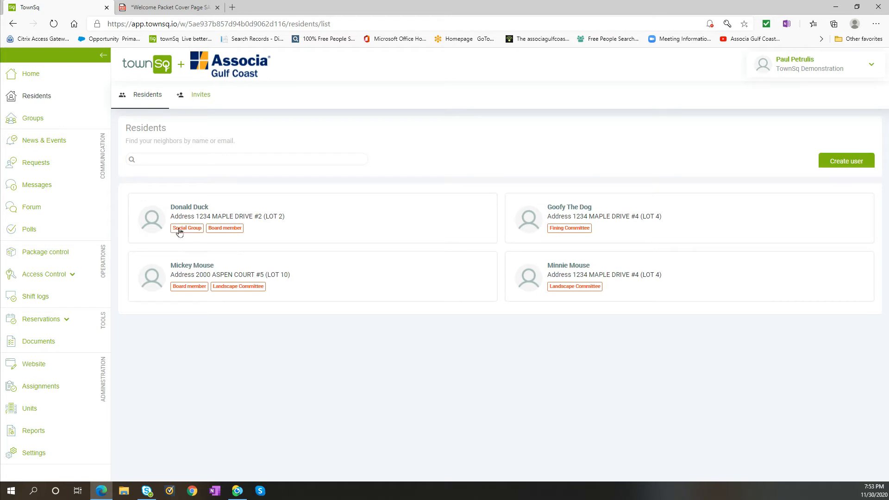
left_click(228, 162)
left_click(229, 162)
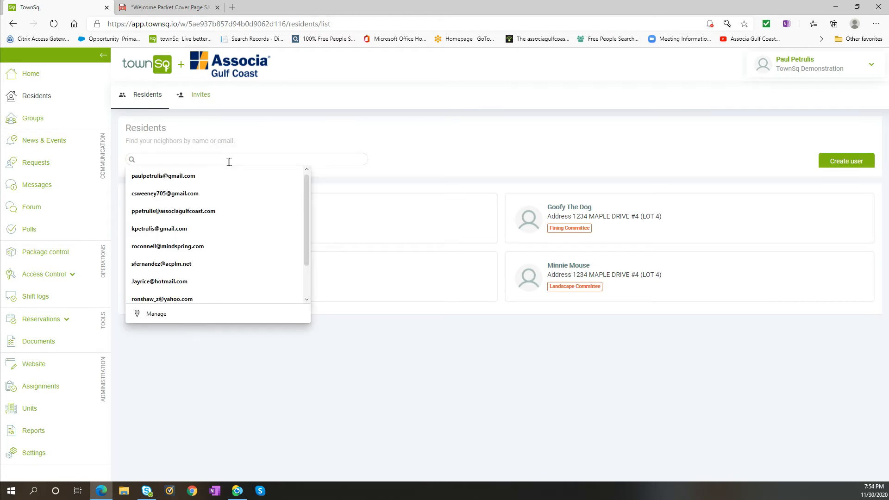
type("Daffy")
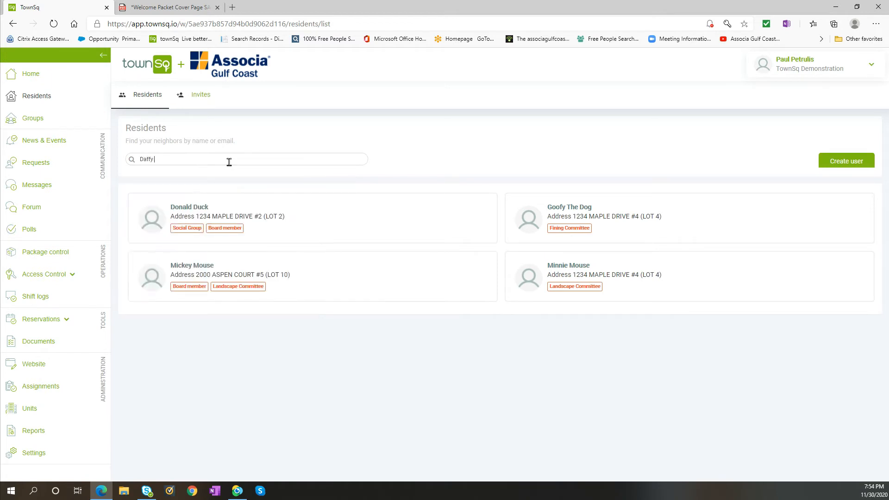
type(" Duck")
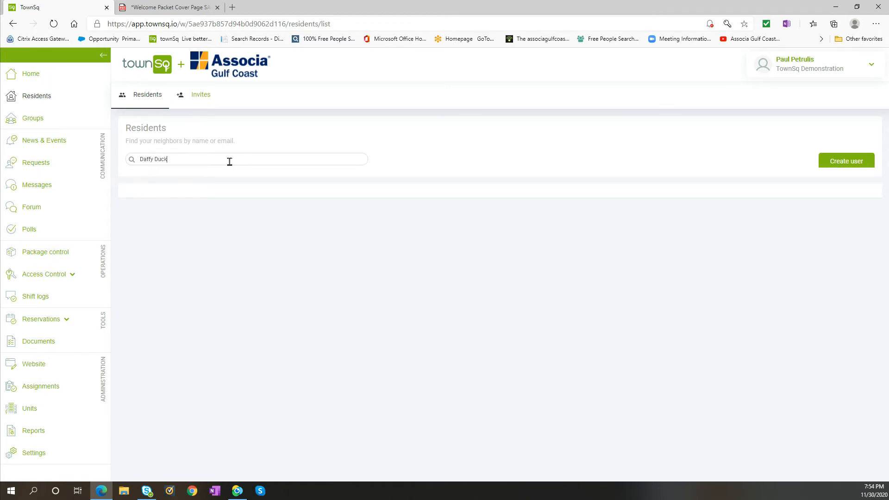
left_click(355, 277)
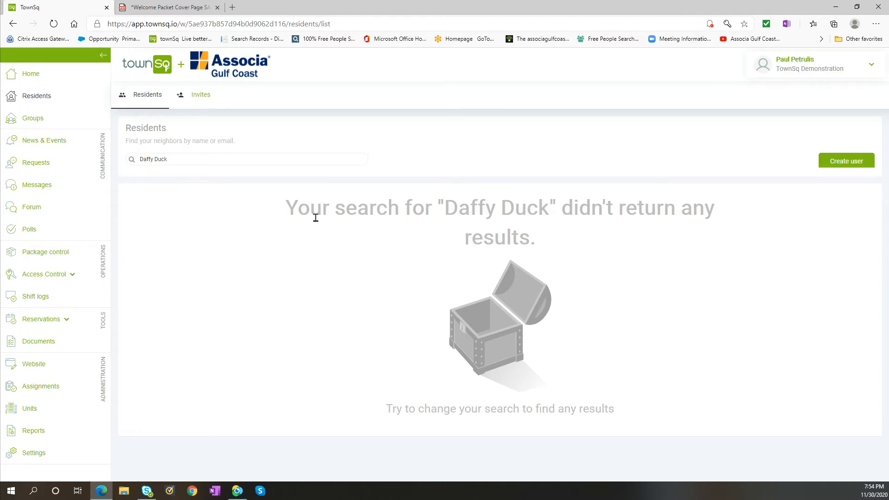
Replace the resident search text with "mickey mouse" to look up that resident.
left_click(212, 160)
key("BackSpace")
key("BackSpace")
key("BackSpace")
key("BackSpace")
key("BackSpace")
key("BackSpace")
key("BackSpace")
key("BackSpace")
key("BackSpace")
type("mickey mouse")
left_click(453, 144)
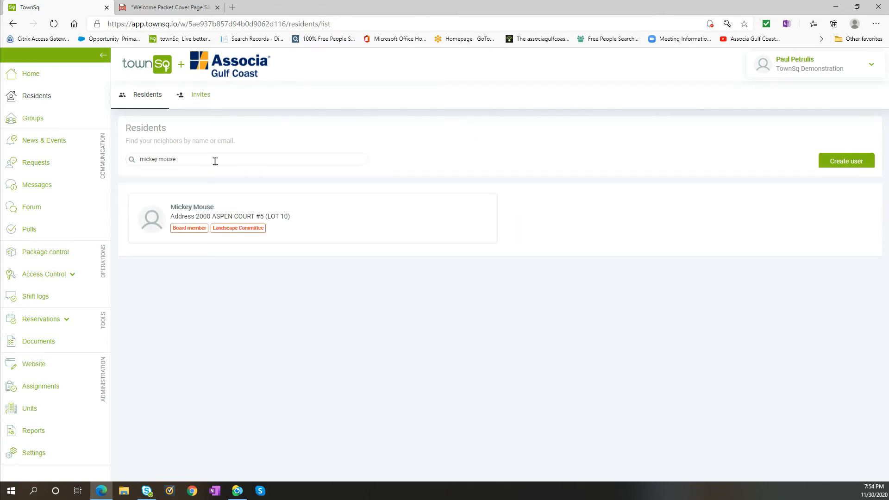
Clear the resident search to list every resident again.
left_click(196, 159)
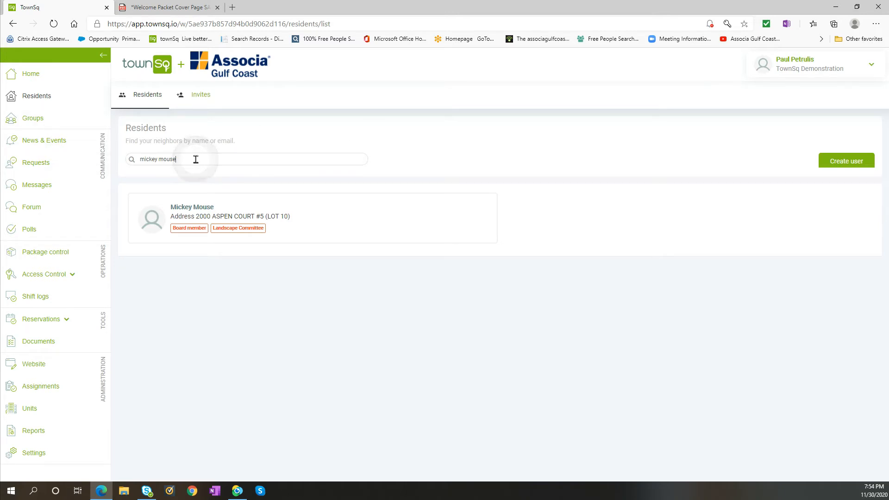
key("BackSpace")
key("BackSpace")
key("BackSpace")
key("BackSpace")
key("BackSpace")
key("BackSpace")
key("BackSpace")
key("BackSpace")
key("BackSpace")
key("BackSpace")
key("BackSpace")
left_click(196, 159)
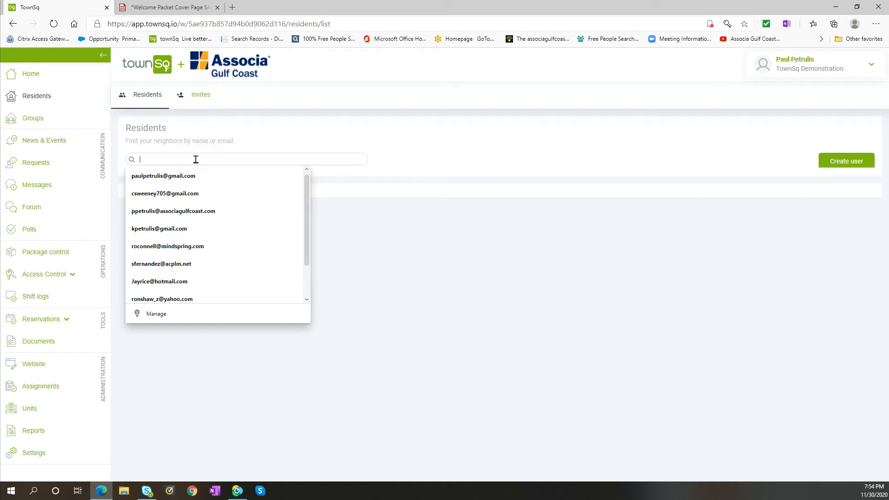
left_click(294, 134)
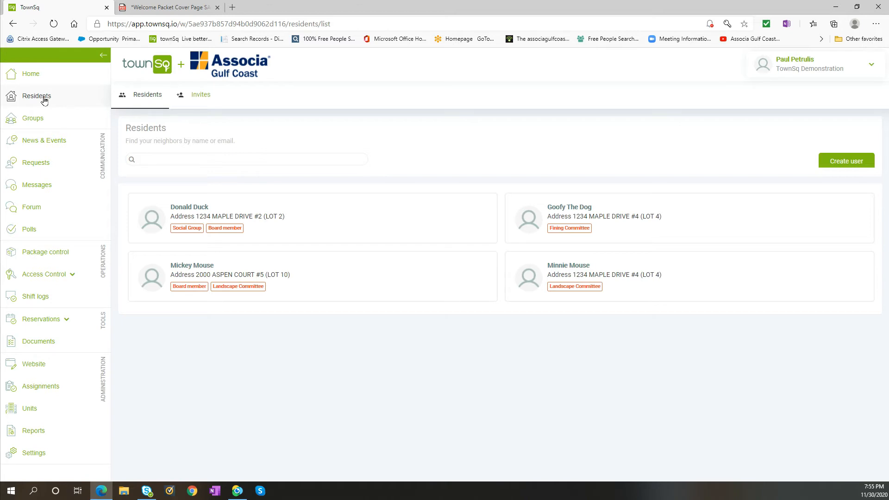
Look through the full list of community groups, checking the Residents directory in between for group labels.
left_click(31, 119)
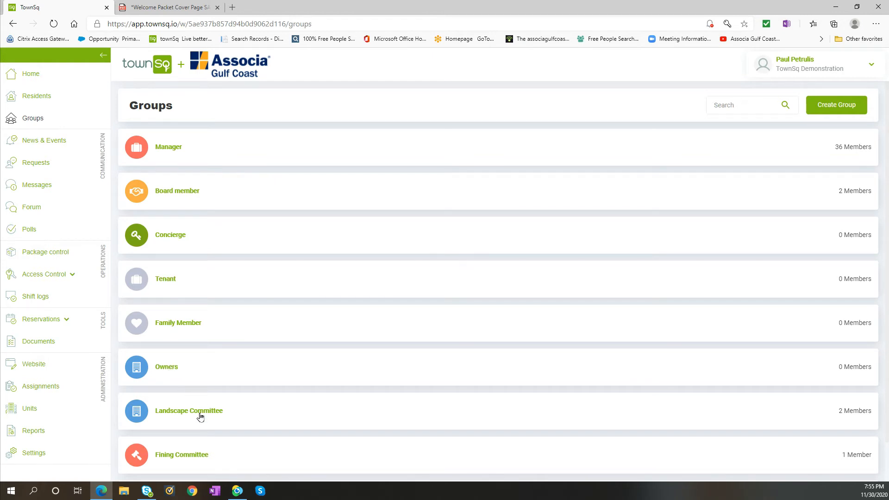
scroll(199, 459, "down", 1)
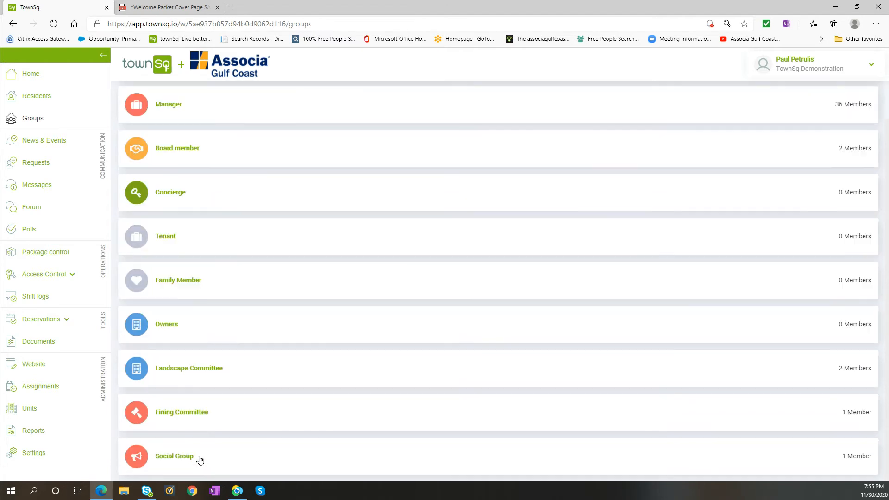
scroll(206, 422, "up", 1)
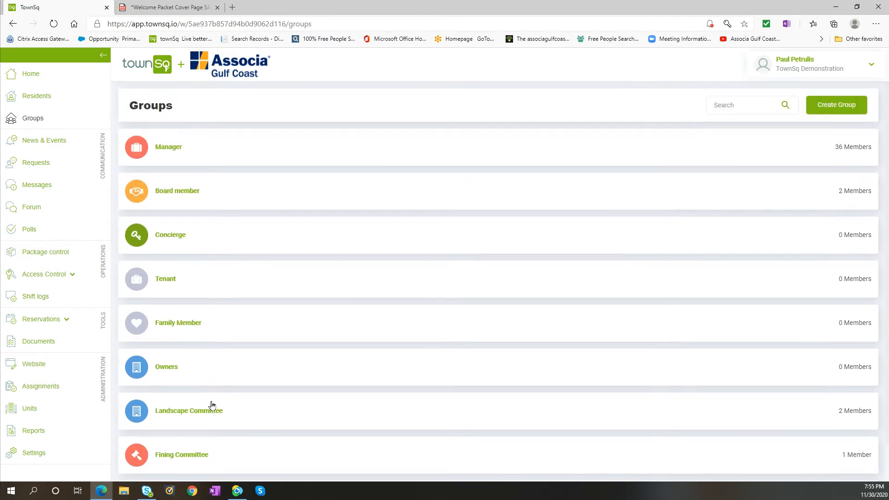
left_click(35, 97)
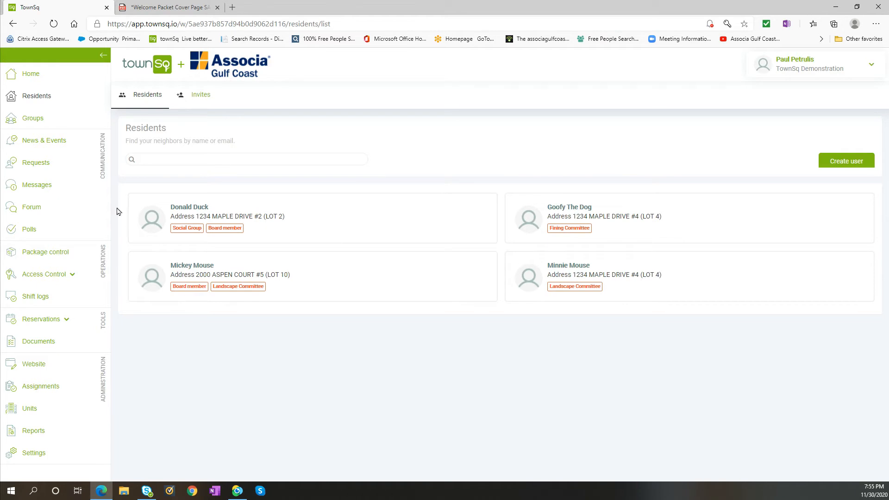
left_click(28, 120)
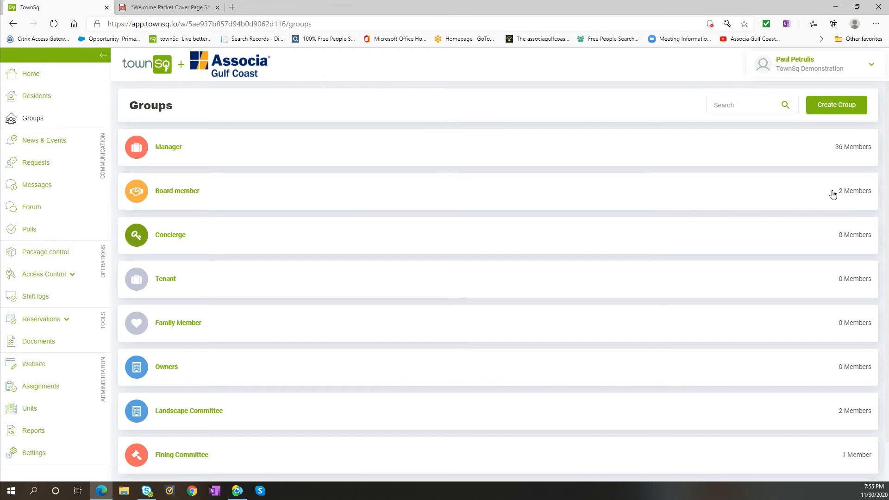
View the members of the Board member group and of the Landscape Committee group.
left_click(177, 197)
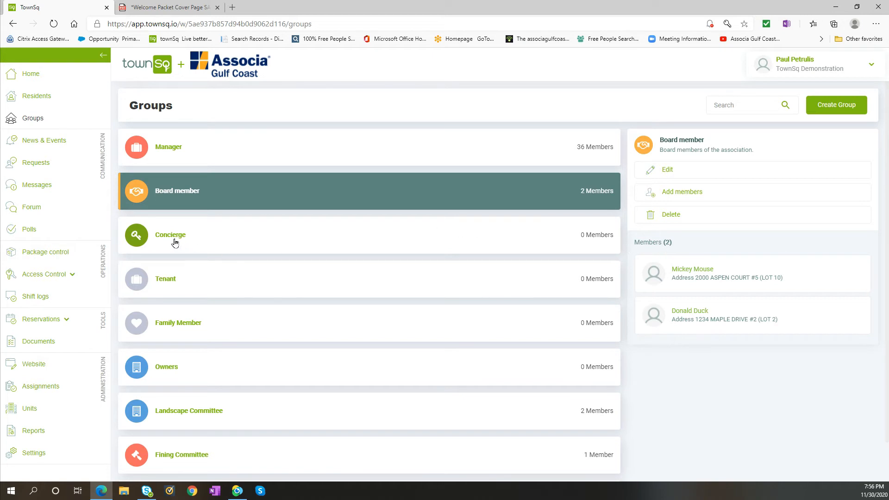
scroll(187, 315, "down", 1)
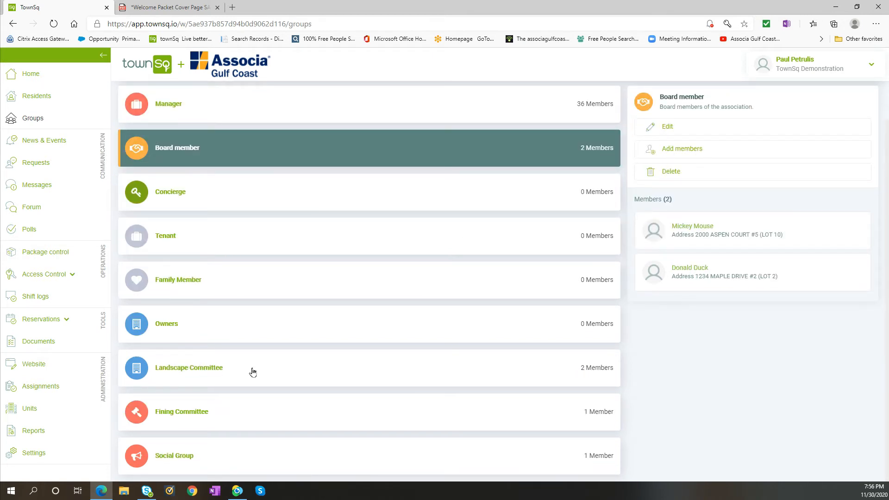
left_click(215, 371)
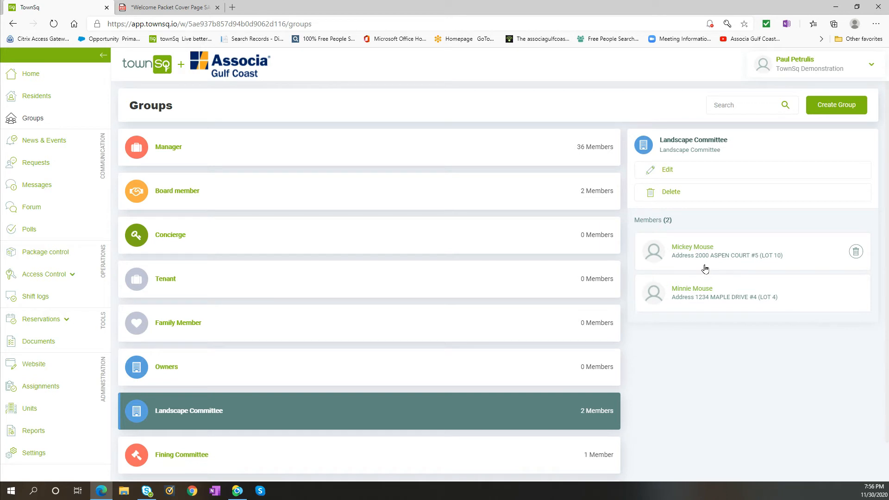
scroll(518, 283, "down", 1)
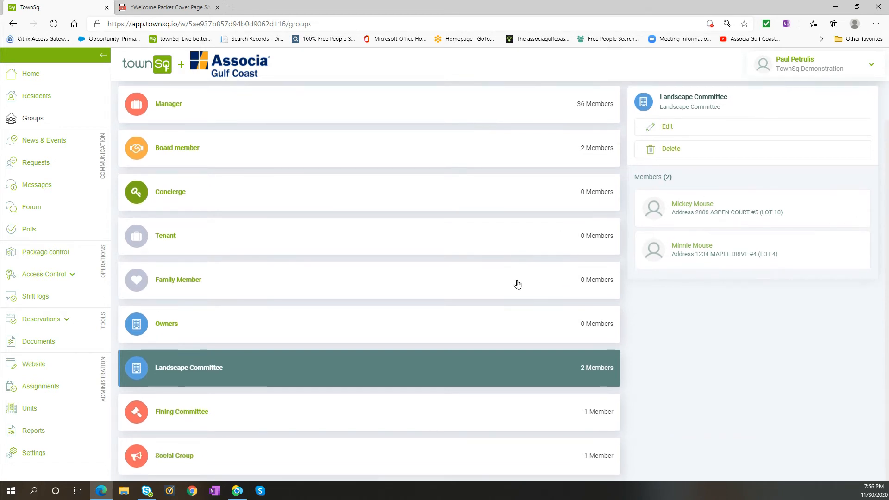
scroll(518, 283, "up", 1)
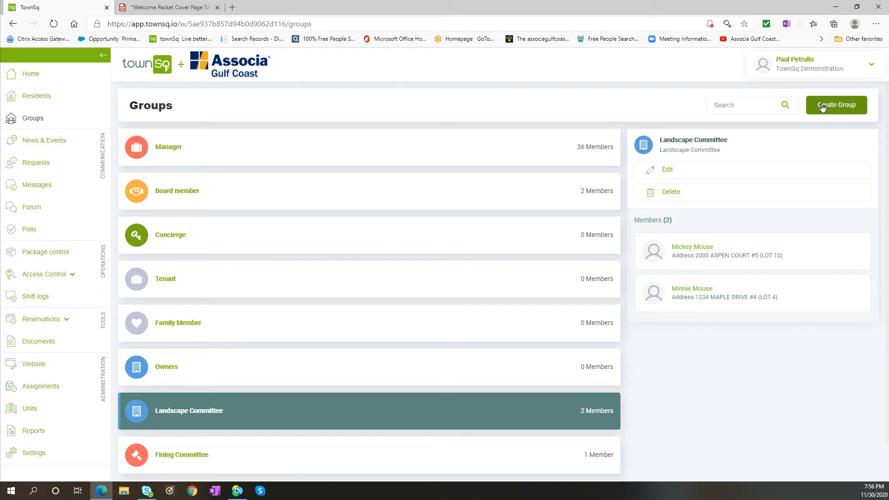
Start a new group, entering "Men's Golf Group" as both its title and its description.
left_click(839, 108)
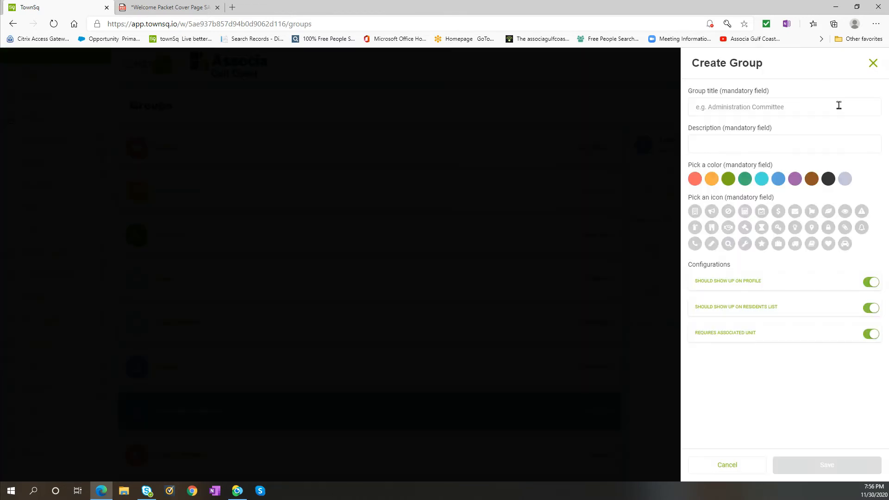
left_click(780, 108)
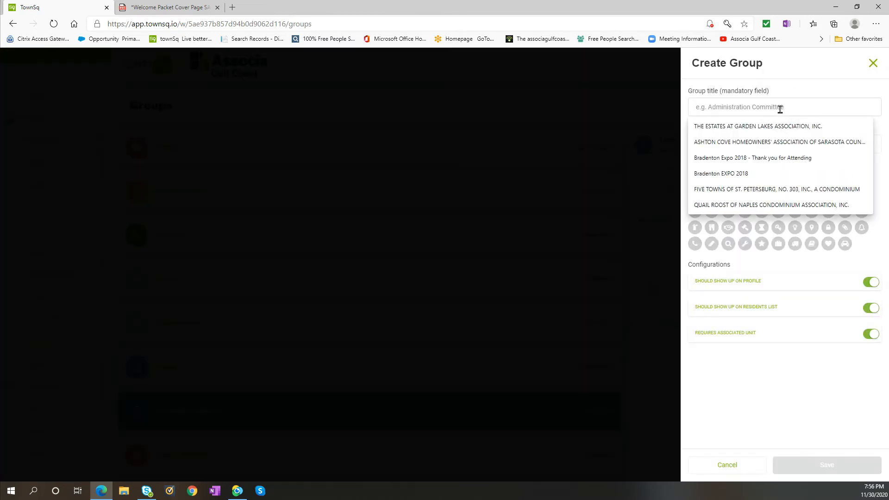
type("Men's Golf Group")
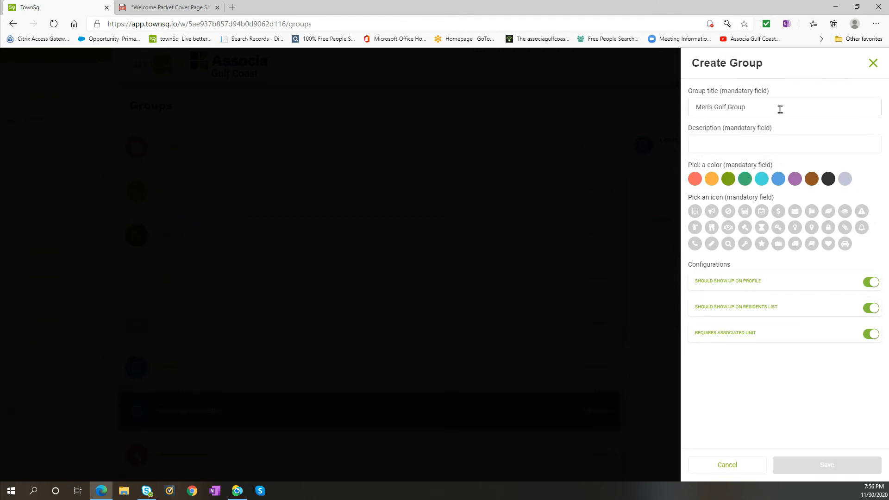
left_click(779, 145)
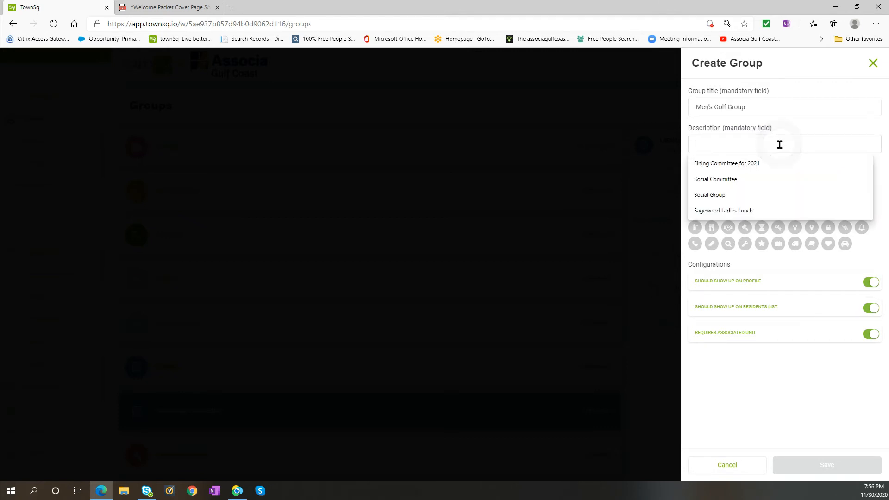
type("Men's Go")
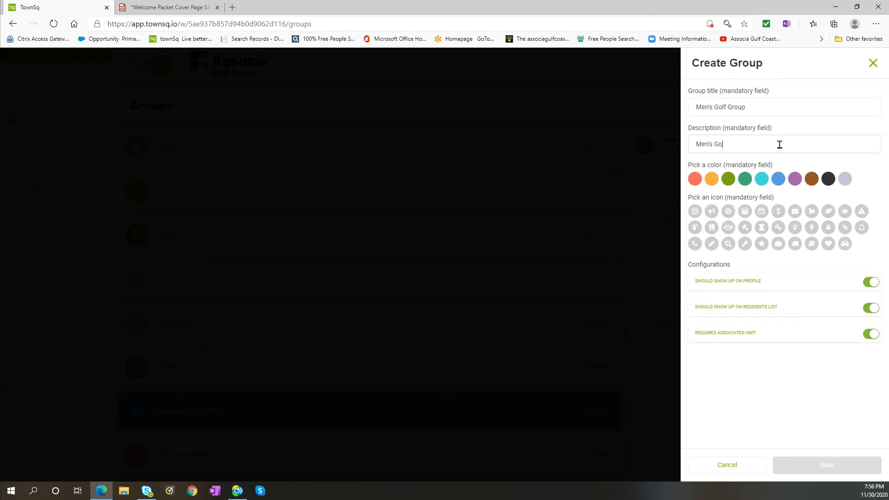
type("l ff Group")
Give the group the red color and the handshake icon, and create it with the default configurations.
left_click(695, 179)
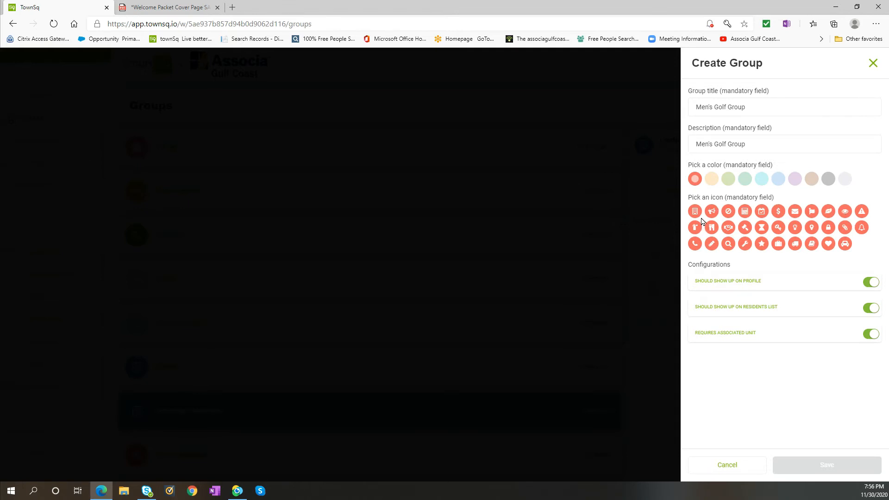
left_click(729, 229)
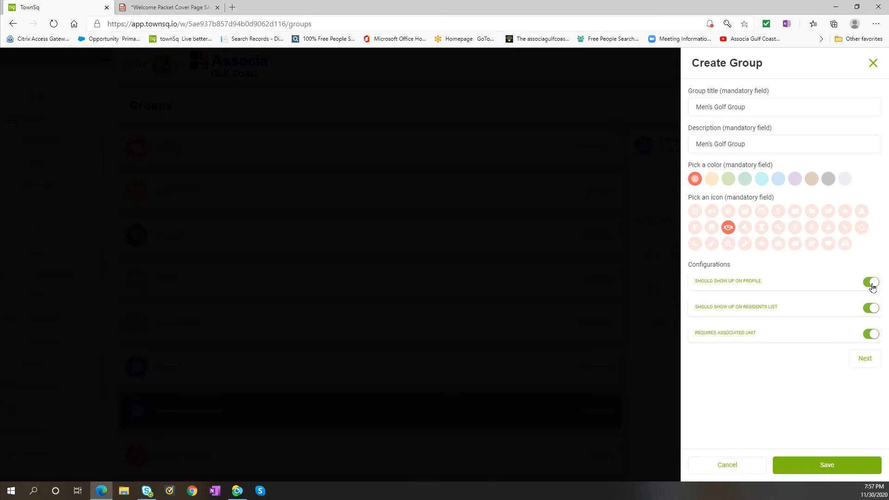
left_click(865, 359)
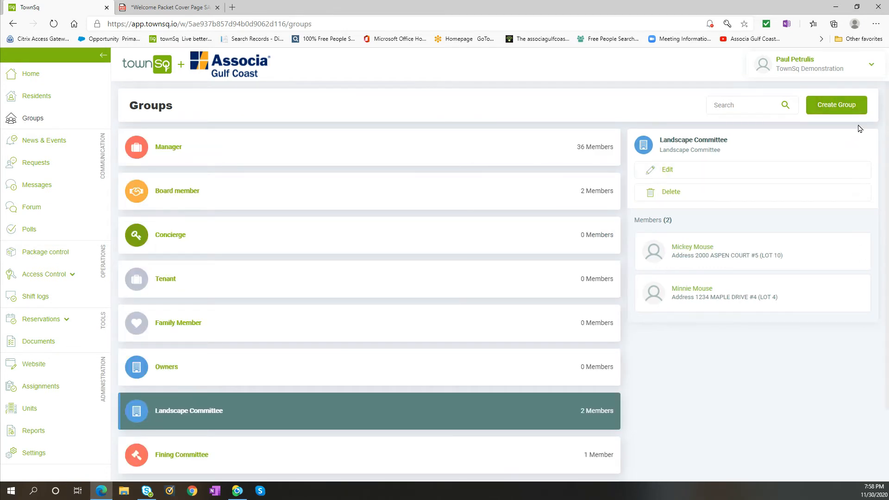
Find the new Men's Golf Group at the end of the groups list and open its details.
scroll(449, 189, "down", 2)
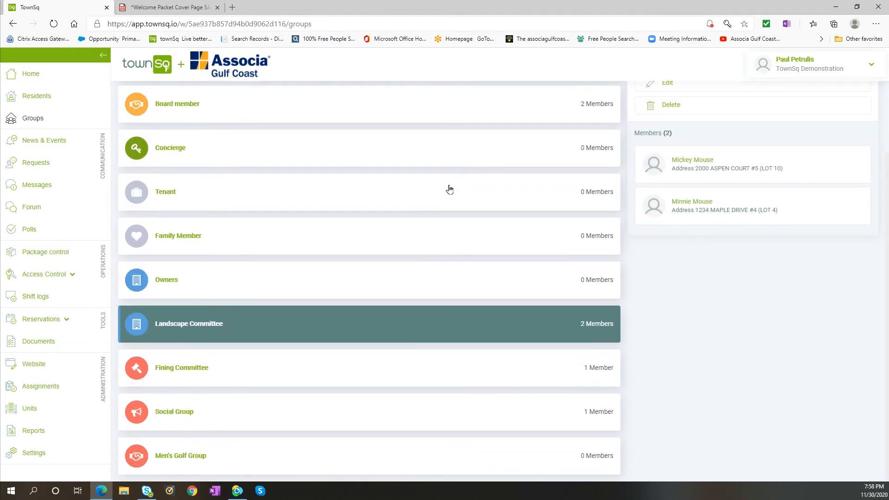
left_click(178, 457)
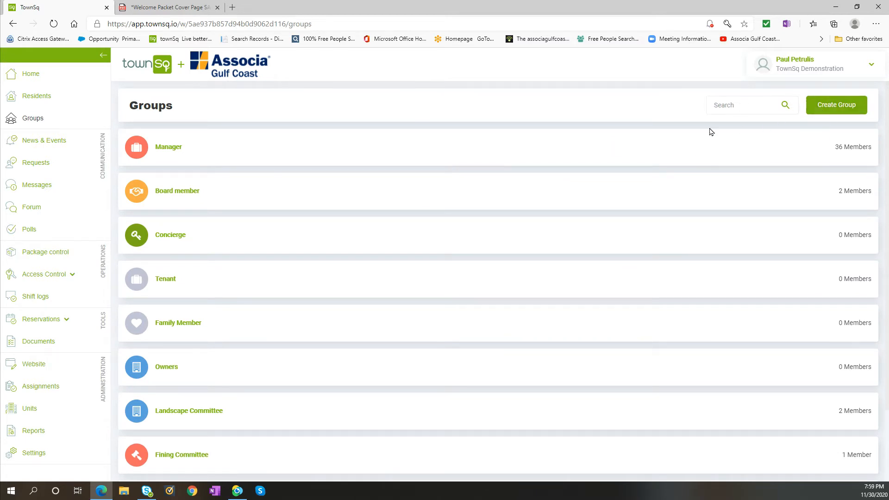
scroll(526, 199, "down", 2)
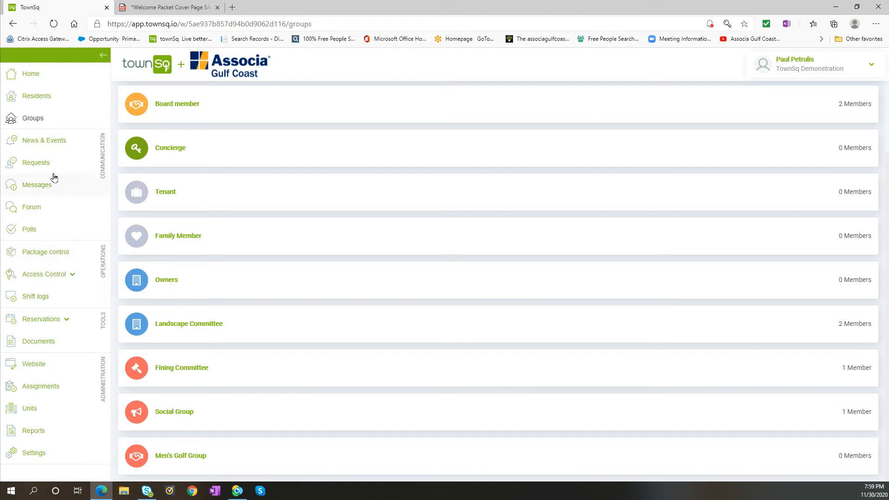
Compare the announcements under News & Events with the My Community feed on the home page.
left_click(44, 142)
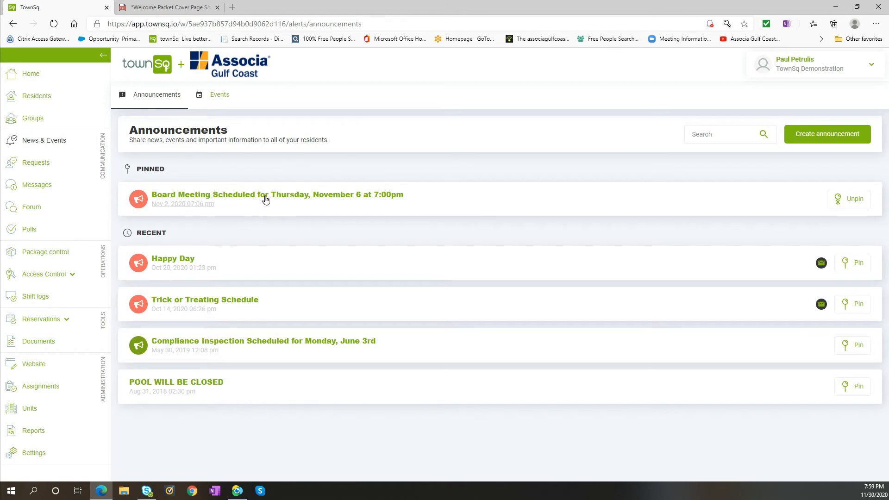
left_click(31, 75)
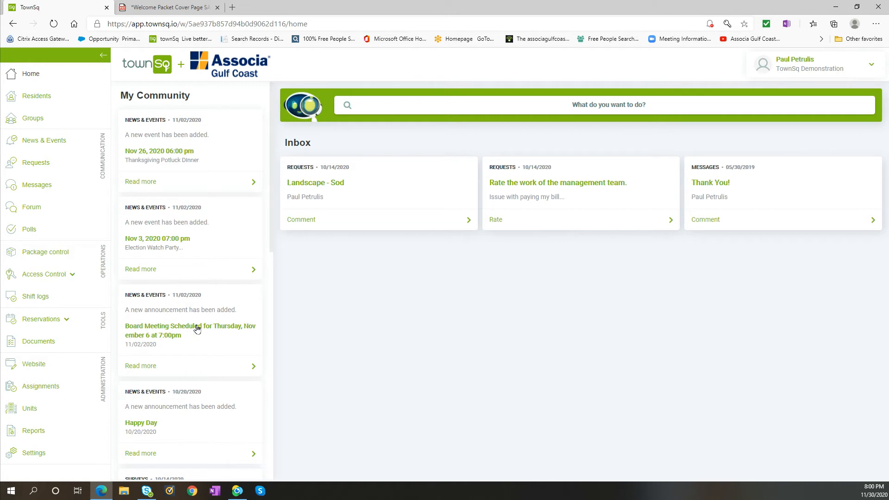
left_click(52, 144)
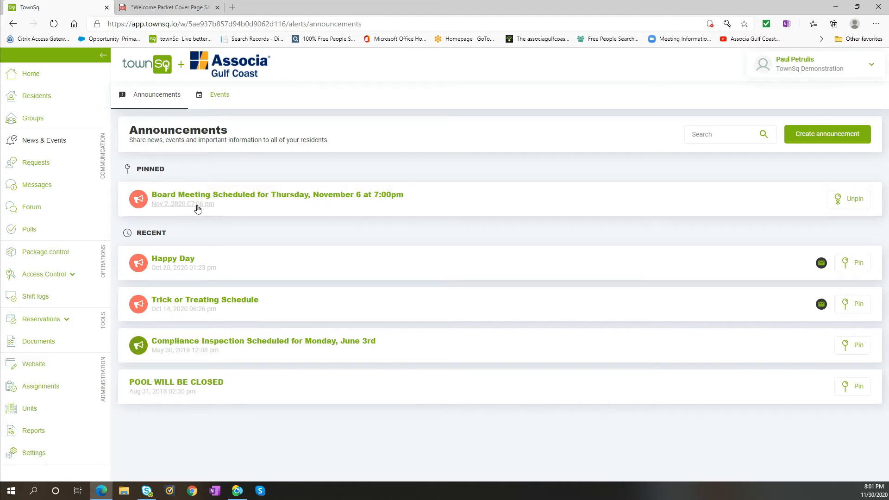
Read the pinned board meeting announcement and the Trick or Treating Schedule announcement, closing each one.
left_click(220, 196)
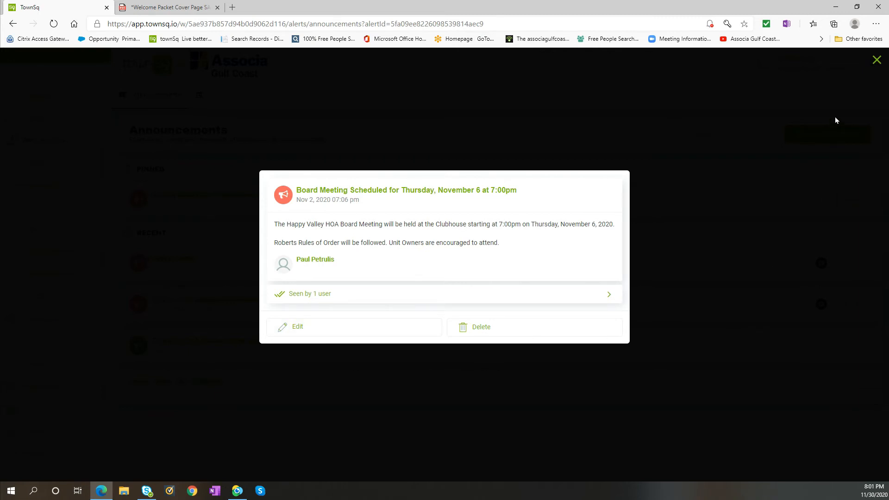
left_click(878, 60)
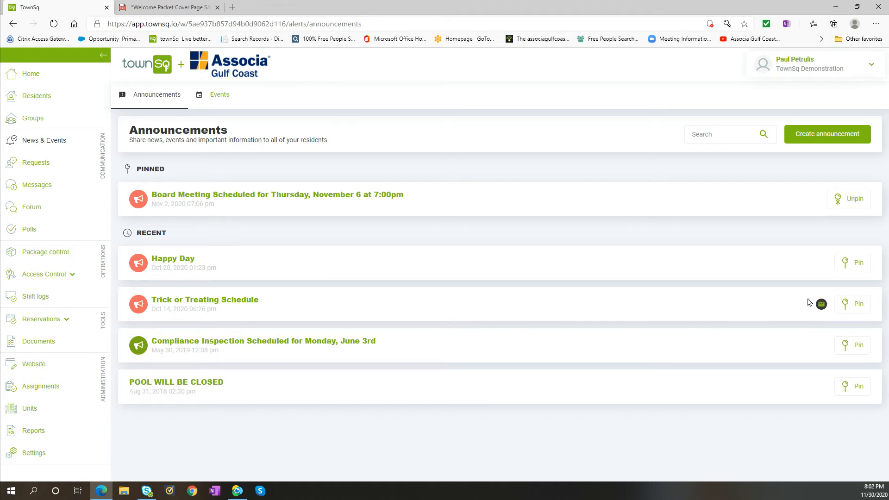
left_click(198, 301)
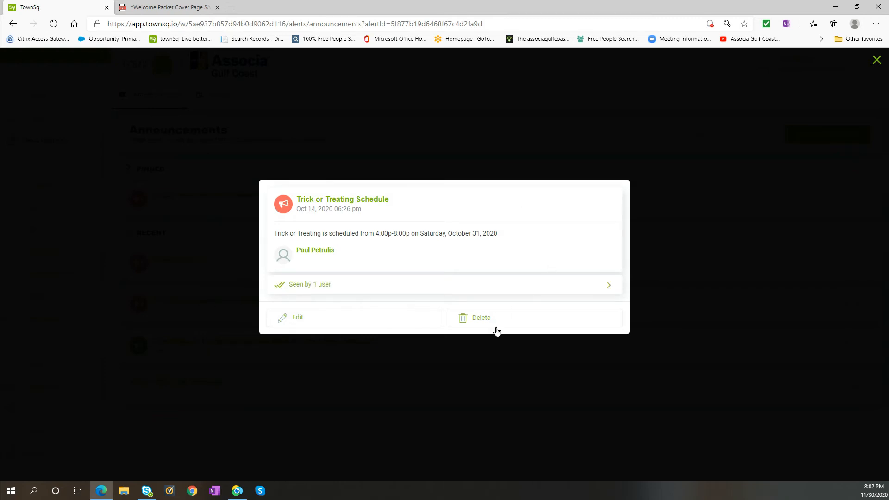
left_click(877, 59)
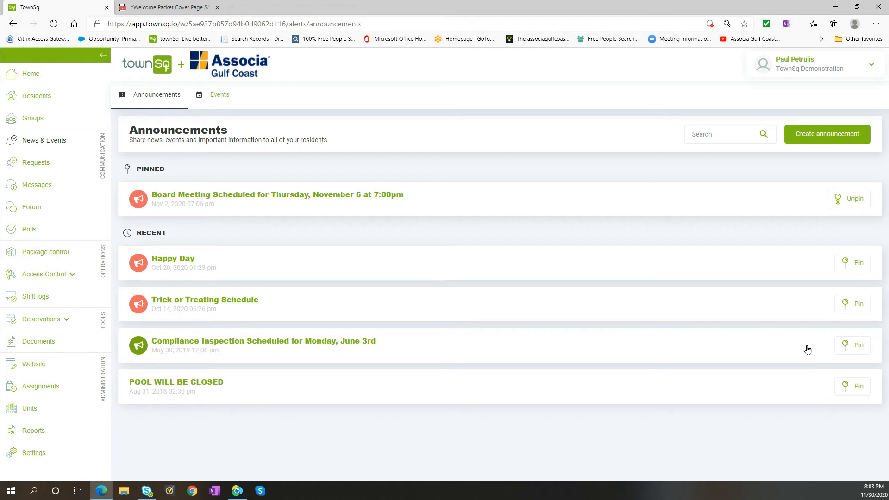
Start a new announcement titled "Board Meeting Alert".
left_click(819, 137)
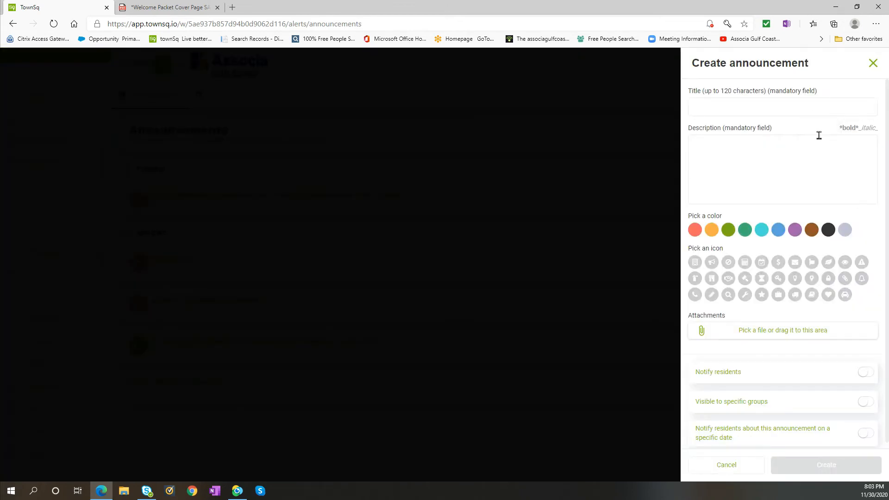
left_click(787, 106)
type("Board Meeting AlertBoard Meeting f")
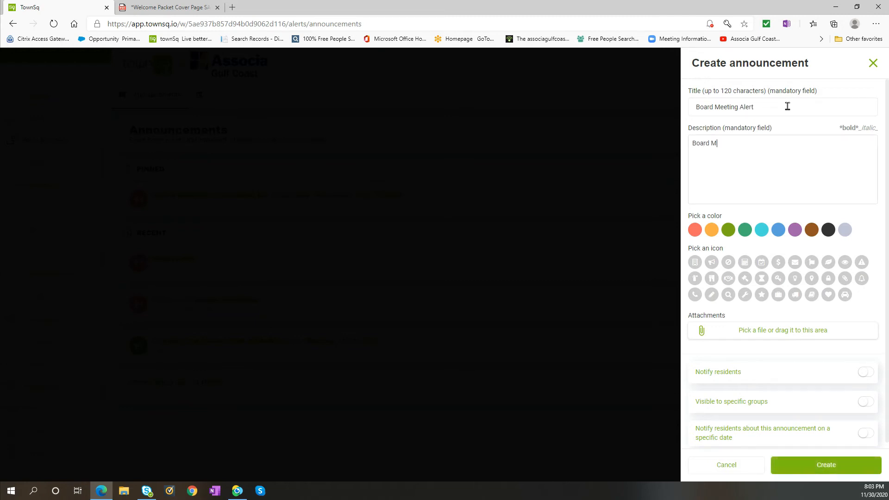
type("or Decmber")
Enter the description text "Board Meeting for December 5, 2020 will be held via ZOOM".
key("BackSpace")
key("BackSpace")
key("BackSpace")
key("BackSpace")
type("ember 5, 2020 will be held vi")
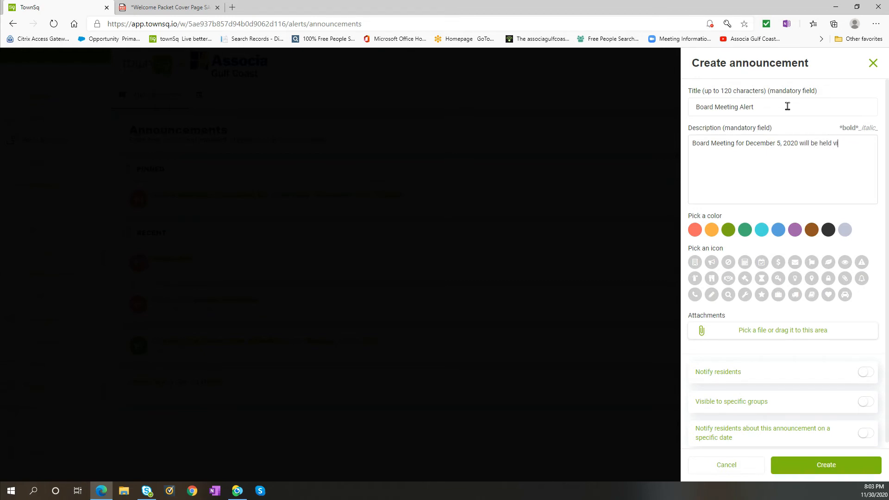
type("a ZOOM")
Add a separate "Login Information:" line to the description, followed by the meeting login code.
key("Return")
key("Return")
type("Login Infom")
key("BackSpace")
type("rmation:  ")
type("12345")
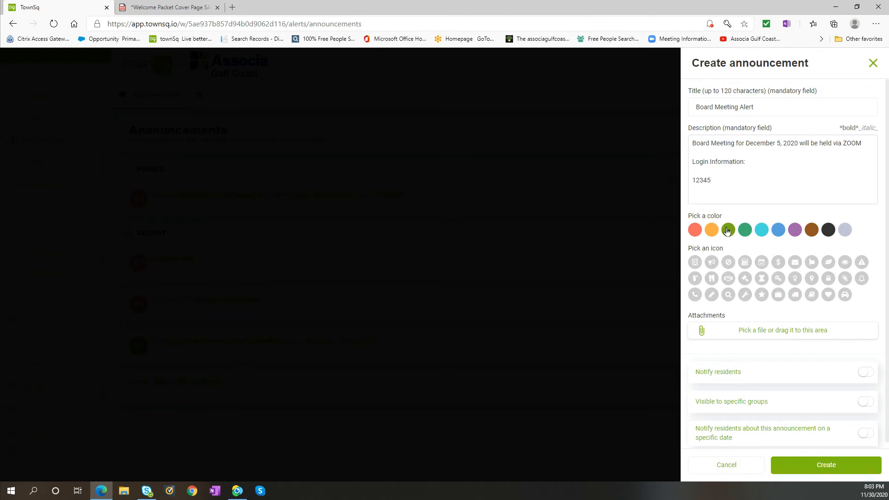
Give the announcement the orange color and the megaphone icon, and enable Notify residents.
left_click(712, 230)
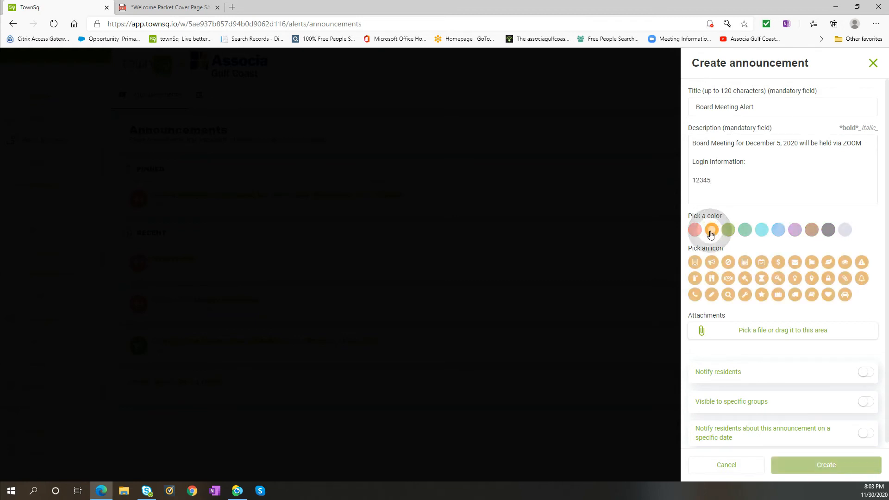
left_click(711, 263)
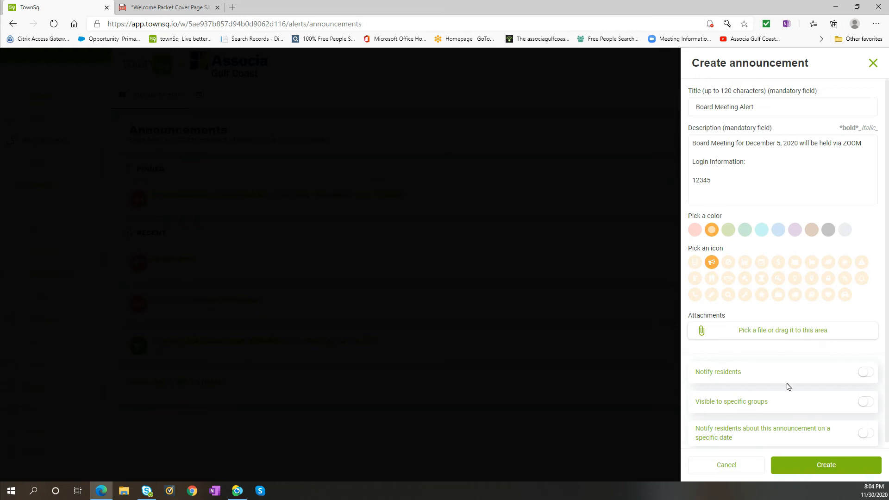
left_click(866, 372)
Try the options for limiting visibility to specific groups and for notifying residents on a specific date.
left_click(863, 402)
scroll(860, 405, "down", 2)
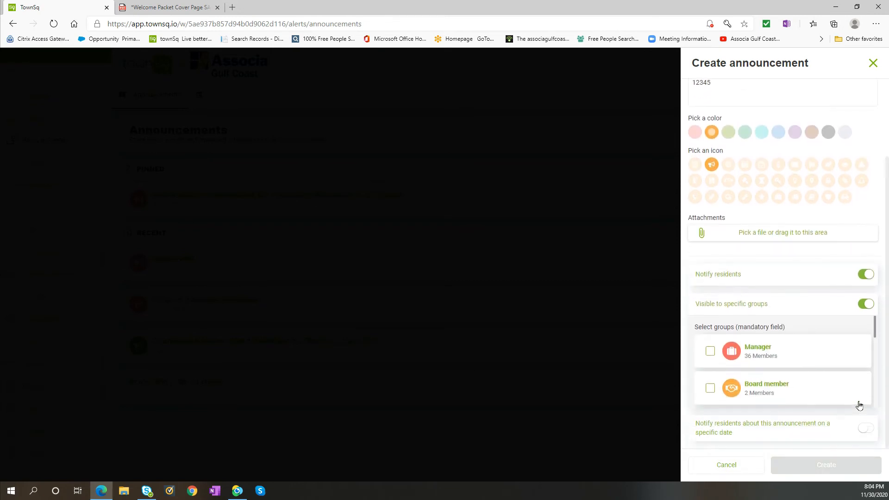
scroll(859, 406, "down", 5)
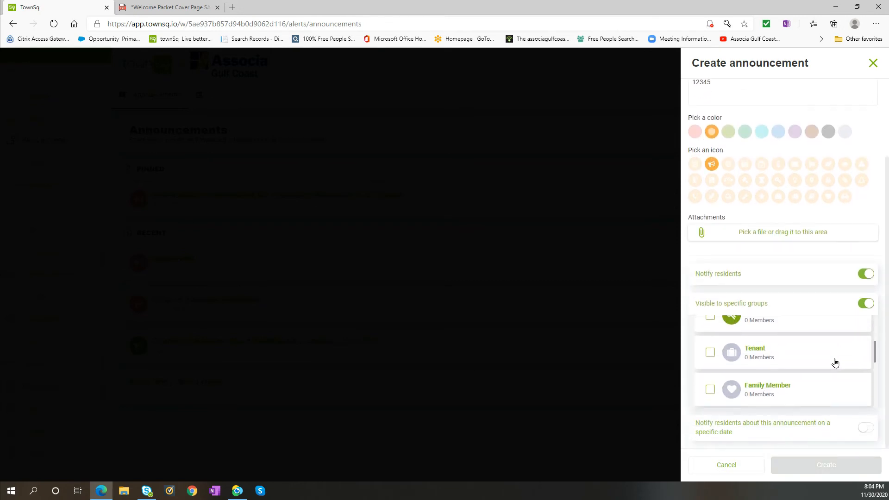
scroll(772, 364, "up", 5)
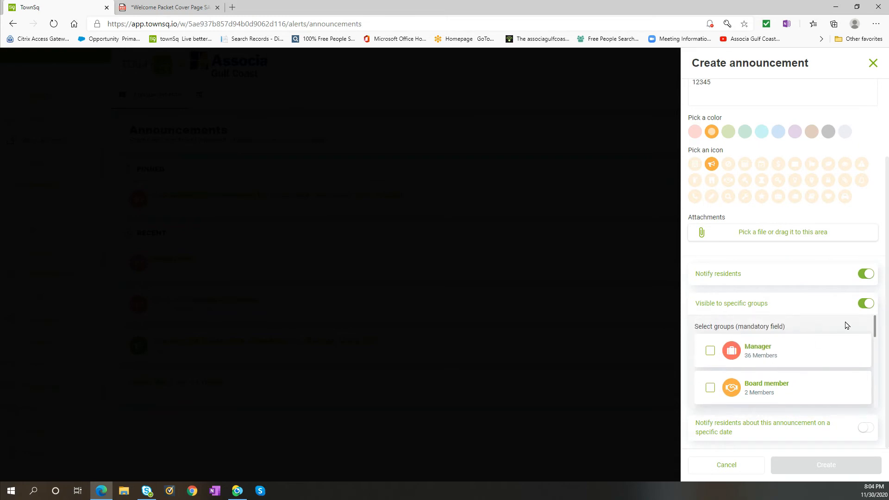
left_click(866, 305)
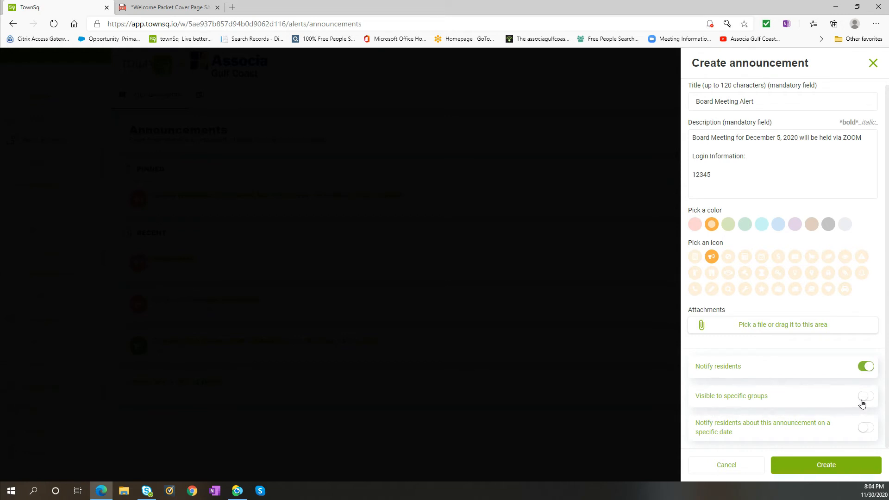
left_click(865, 432)
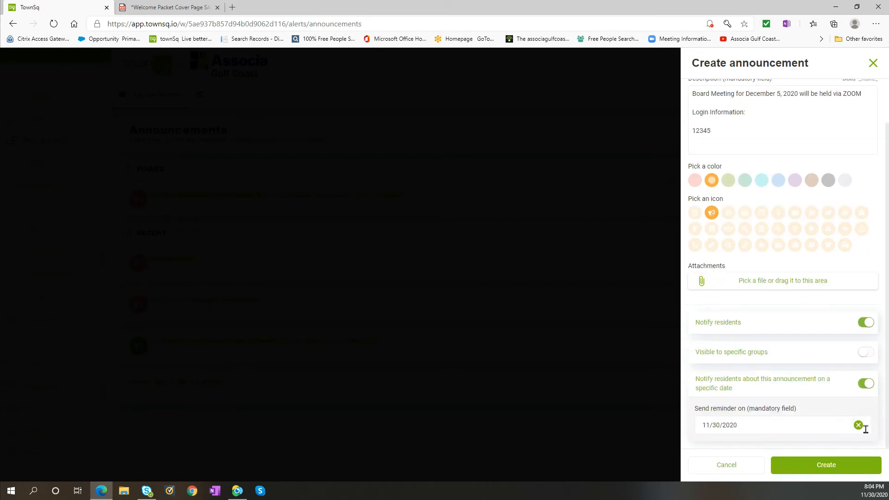
left_click(865, 384)
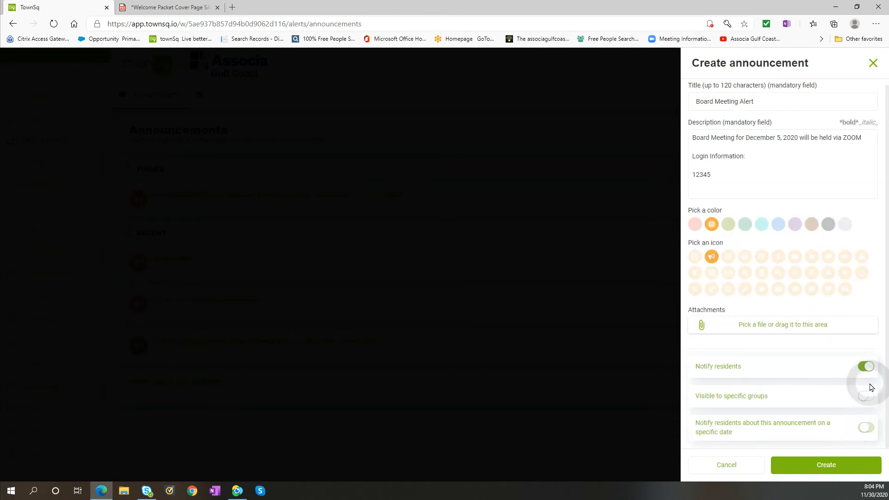
Create the Board Meeting Alert announcement.
left_click(826, 469)
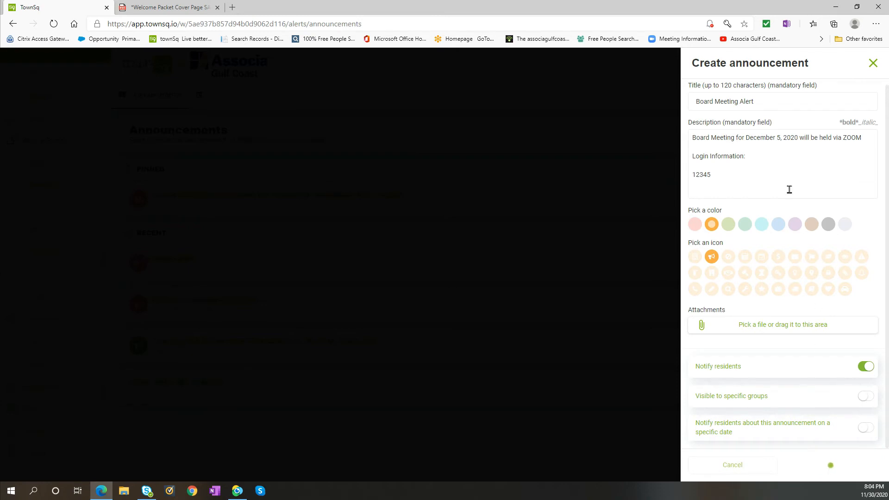
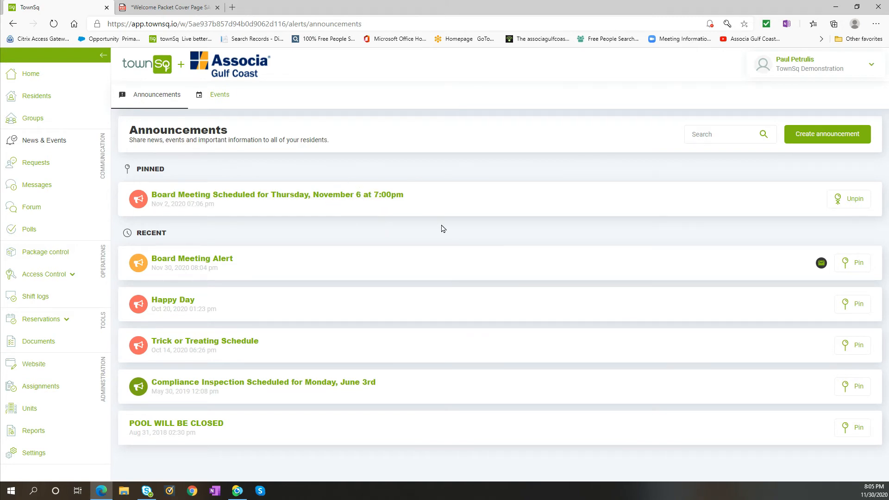
Unpin the "Board Meeting Scheduled for Thursday, November 6 at 7:00pm" announcement and pin Board Meeting Alert instead.
left_click(846, 202)
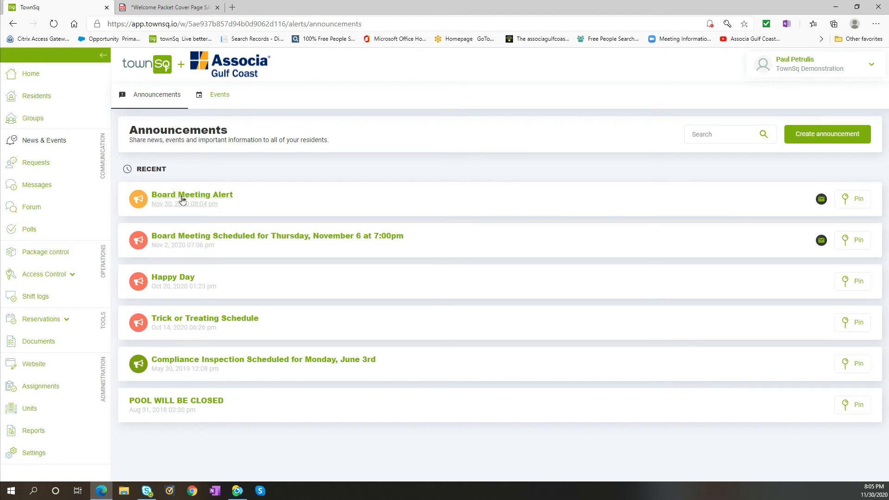
left_click(856, 200)
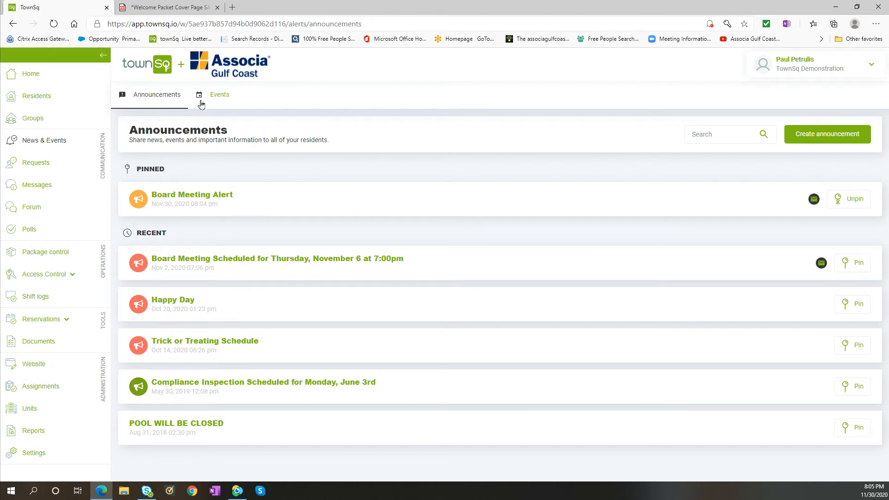
View the community events for November 26 and November 3, 2020, and move the calendar on to December 2020.
left_click(226, 96)
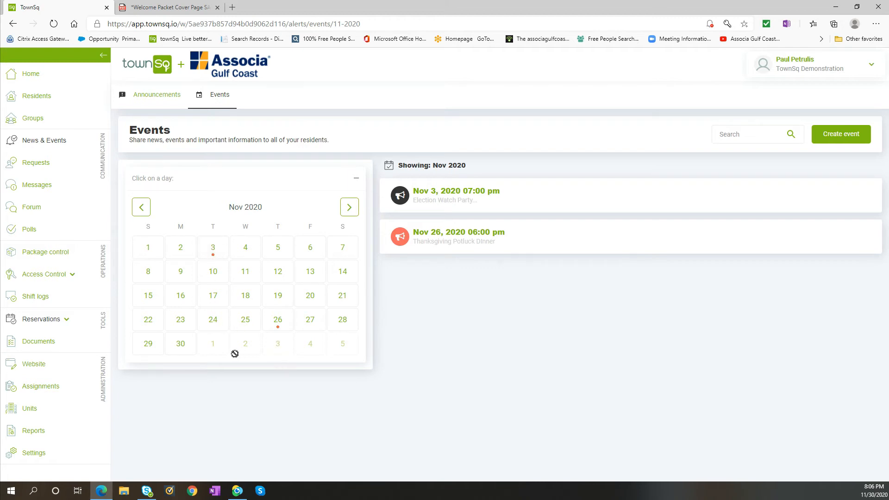
left_click(281, 324)
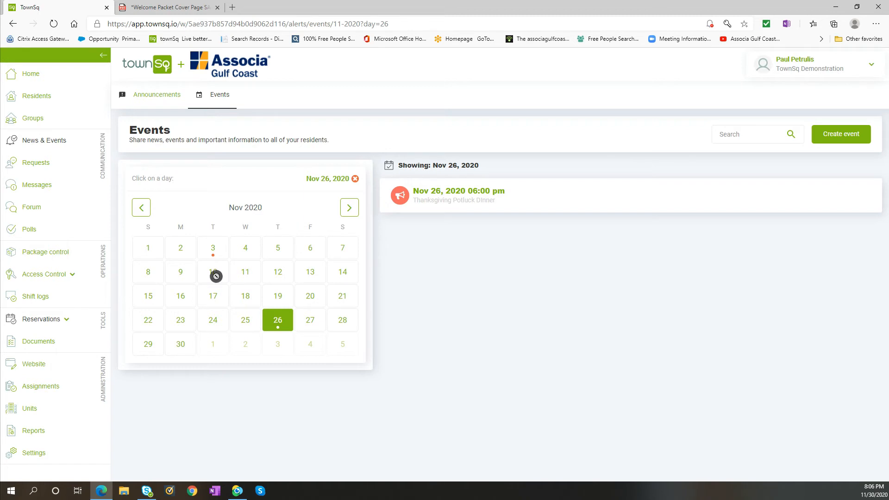
left_click(213, 252)
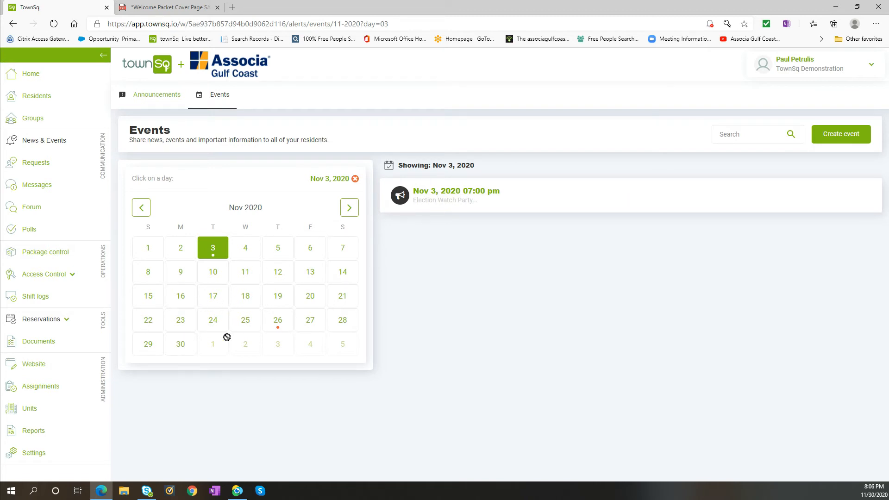
left_click(349, 207)
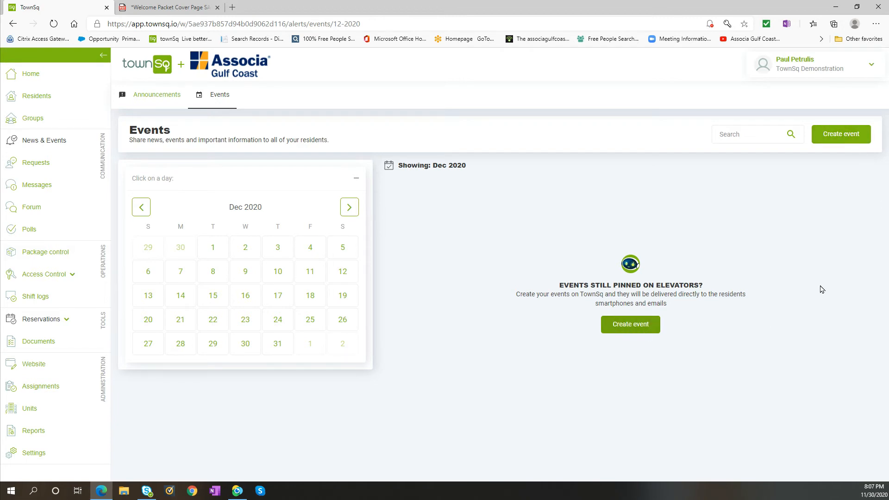
Start a new event dated 12/19/2020 at 12:00 PM.
left_click(838, 134)
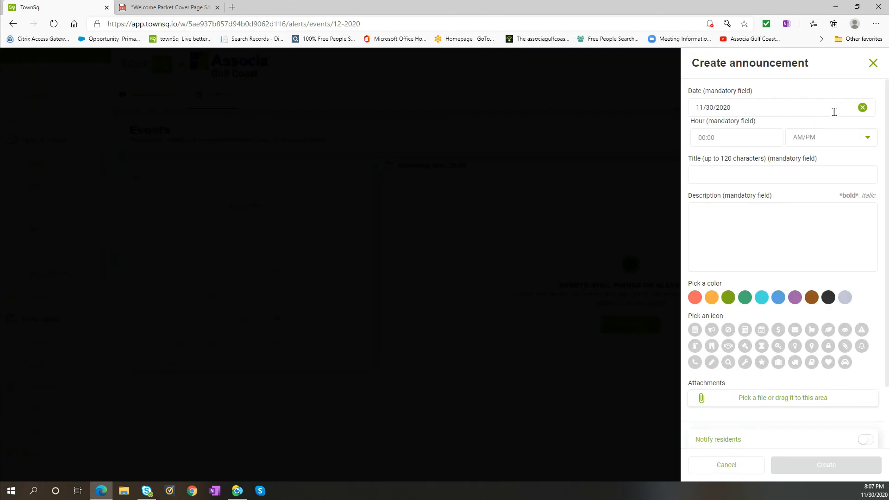
left_click(768, 113)
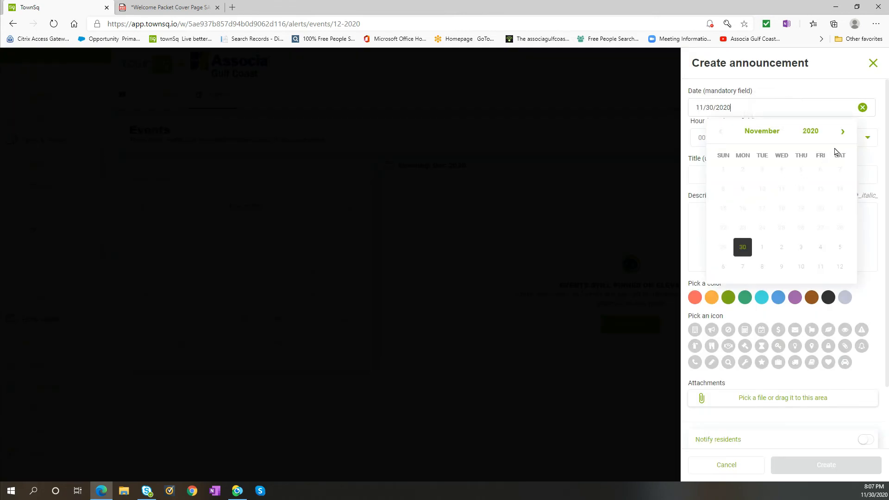
left_click(843, 132)
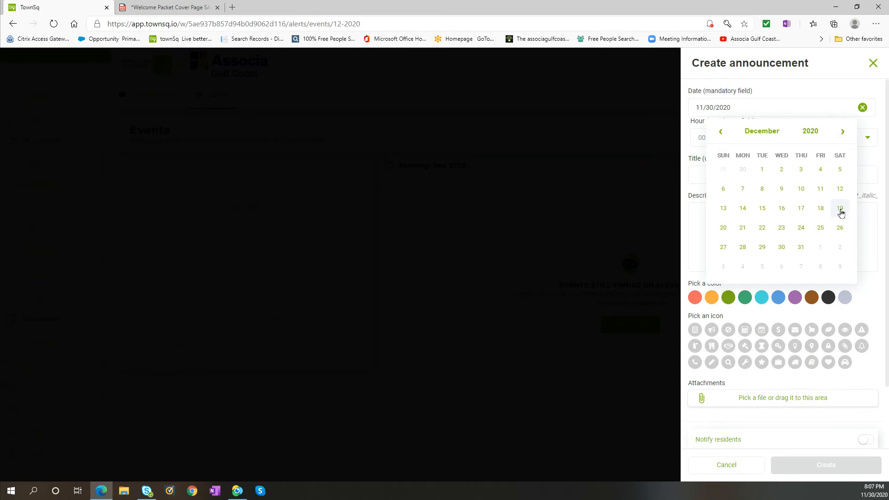
left_click(841, 209)
left_click(723, 137)
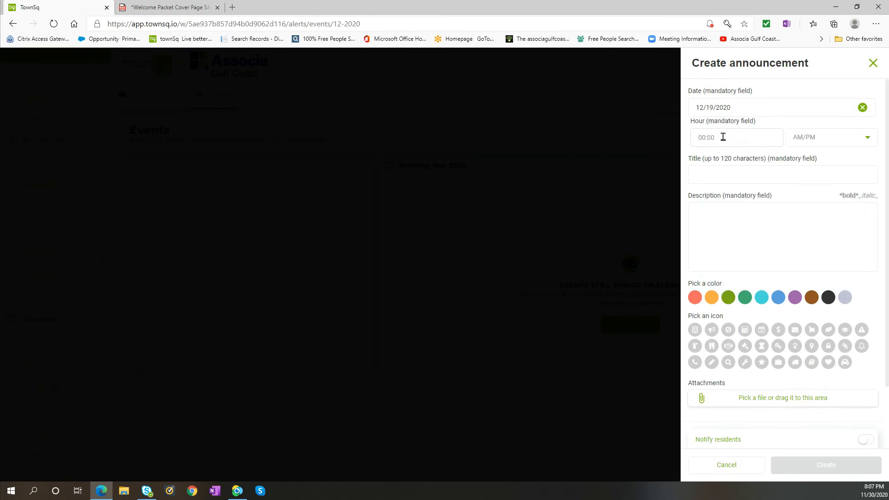
type("1")
left_click(866, 137)
left_click(812, 173)
Title the event "Holiday Sing-a-Long".
left_click(804, 175)
type("Holiday ")
type("Carolling")
key("BackSpace")
key("BackSpace")
key("BackSpace")
type("Sing-a-Long")
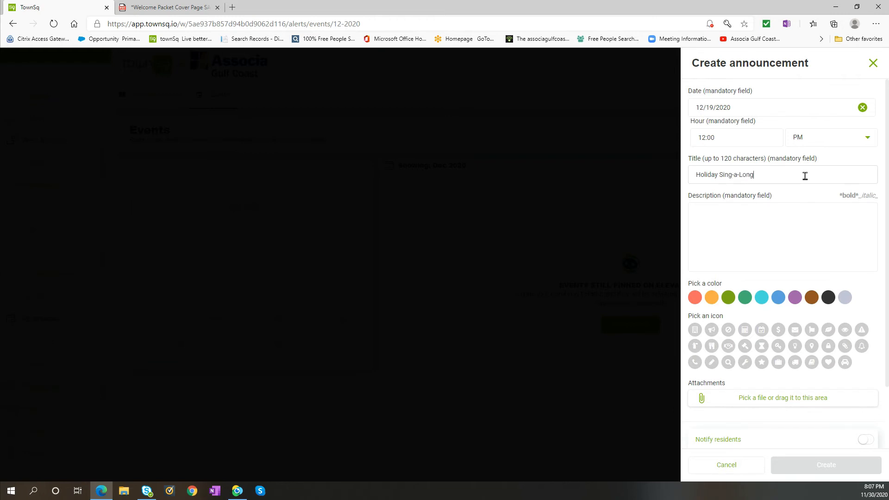
Enter the event description "Join your fellow neighbors at the Clubhouse to sing holiday songs".
left_click(800, 212)
type("Join your fellow neig")
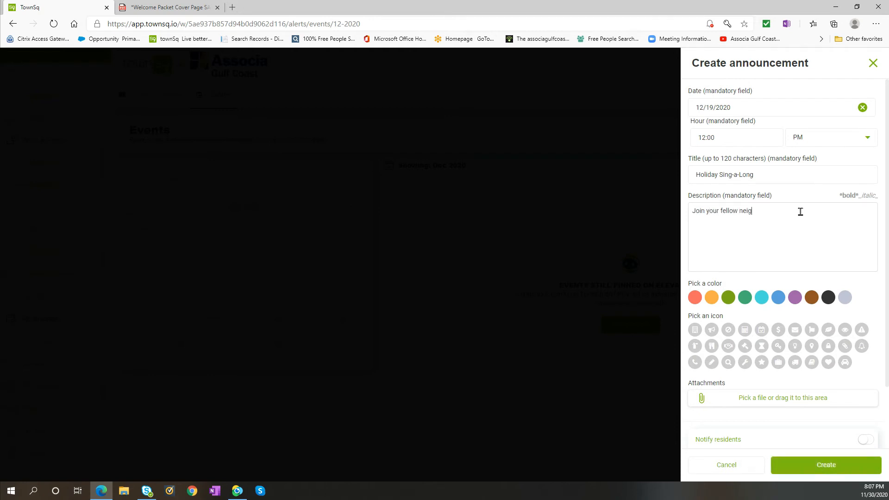
type("hbors at the Clubhouse to sing holi")
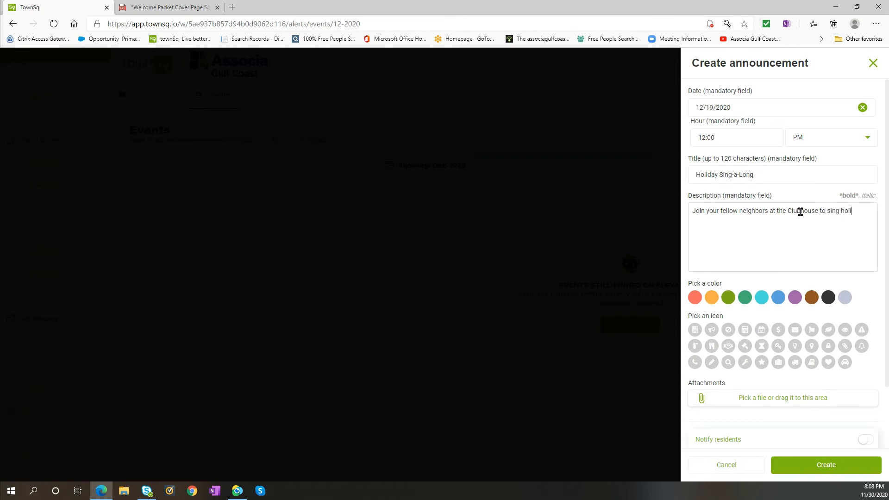
type("day")
type("ngs")
Give the Holiday Sing-a-Long event the red color and the megaphone icon, and enable Notify residents.
left_click(695, 298)
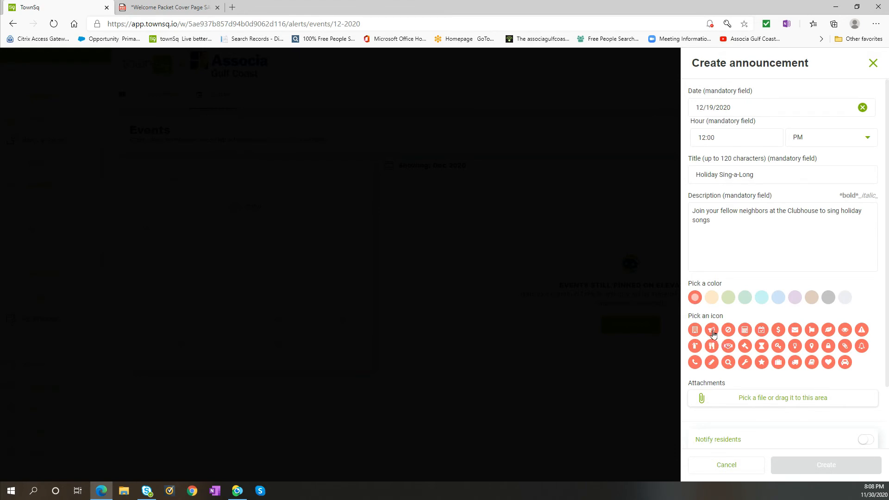
left_click(713, 332)
scroll(808, 340, "down", 1)
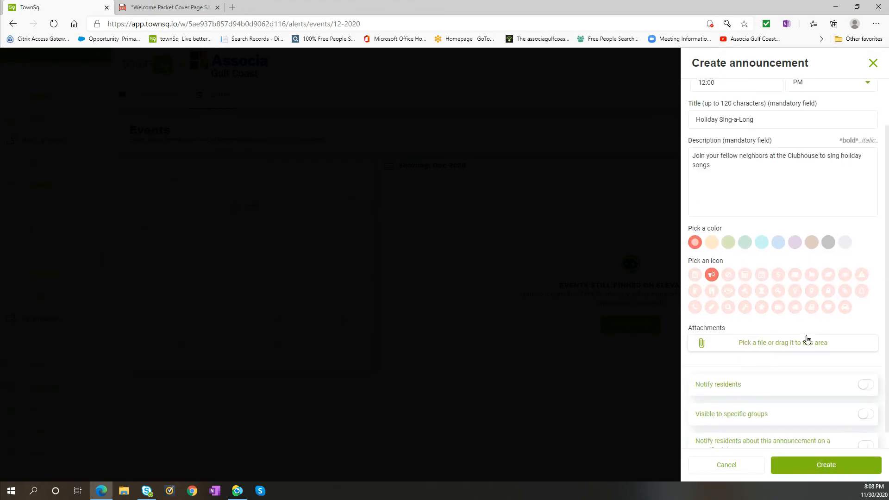
scroll(808, 340, "down", 1)
left_click(867, 369)
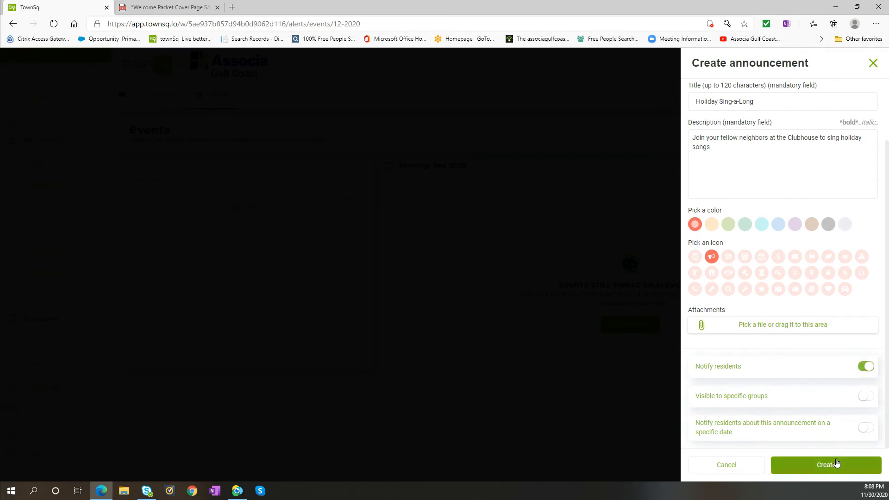
Create the Holiday Sing-a-Long event and display the events for December 19, 2020.
left_click(826, 464)
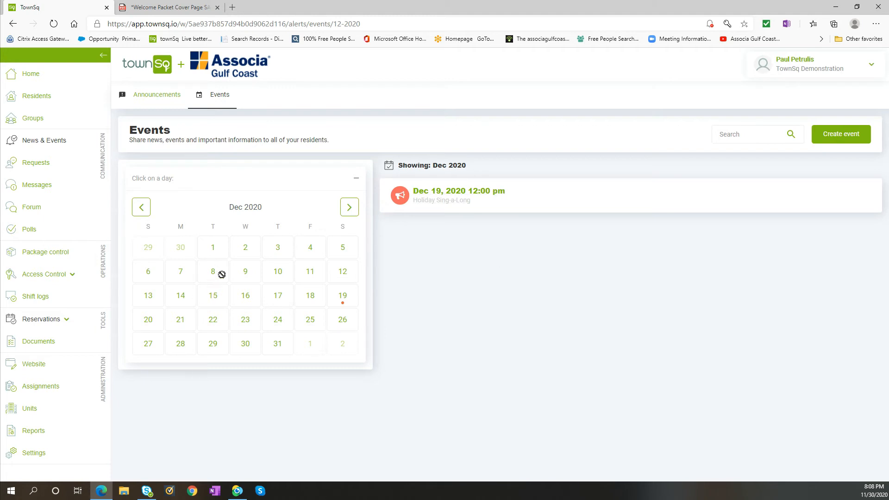
double_click(241, 272)
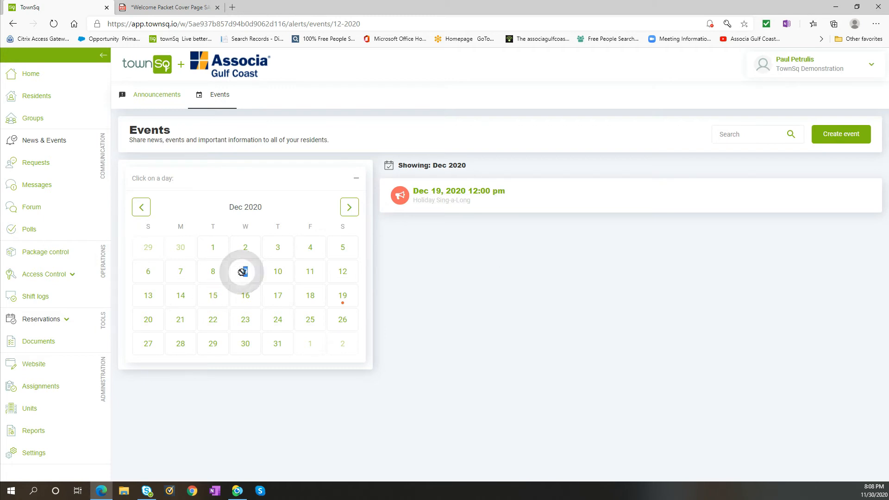
left_click(341, 297)
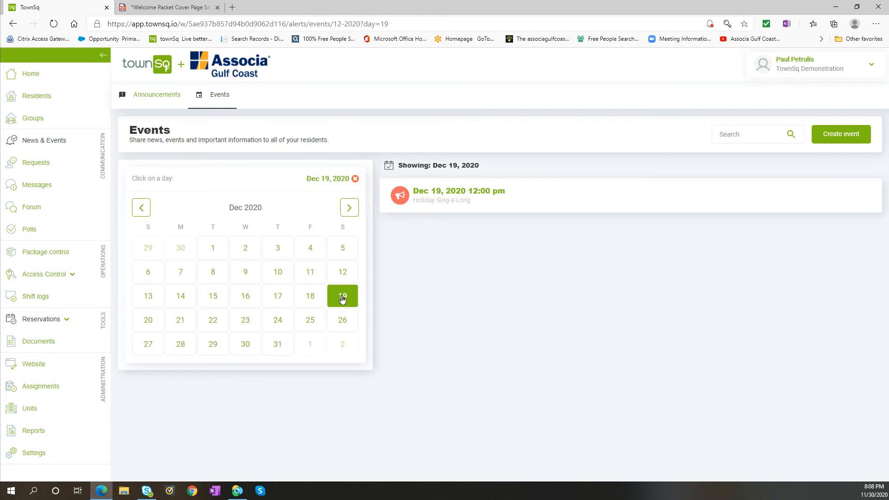
Start another new event titled "Office Closed for Christmas".
left_click(854, 135)
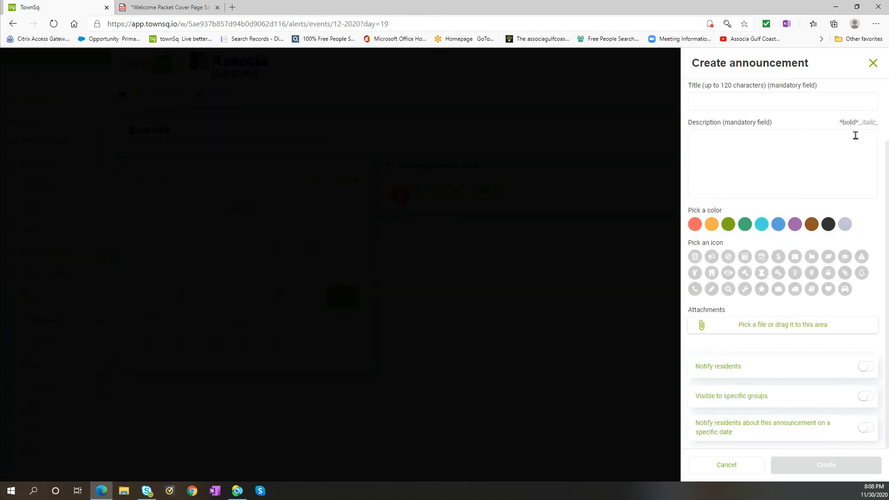
left_click(799, 98)
type("Office Closed for Christmasd")
key("BackSpace")
Enter the description "The Management Office will be closed on Christmas, December 25, 2020".
left_click(789, 136)
type("The Ma")
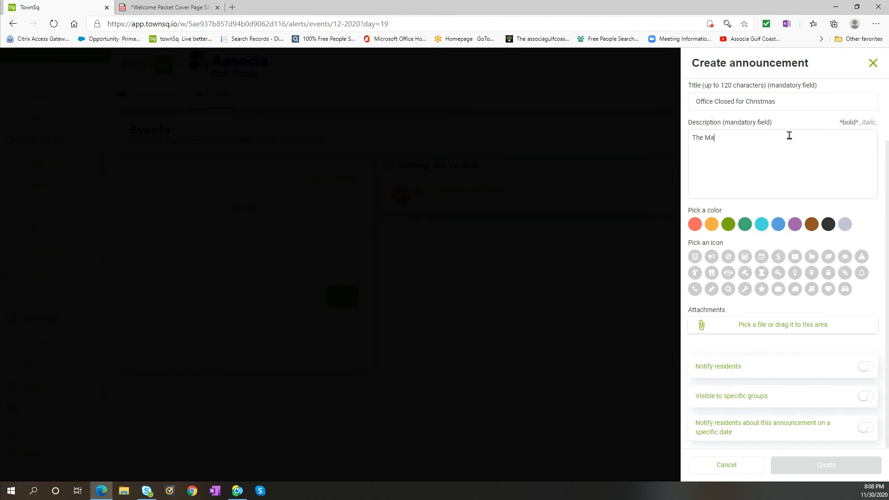
type("nagement Office will be closed on Christm")
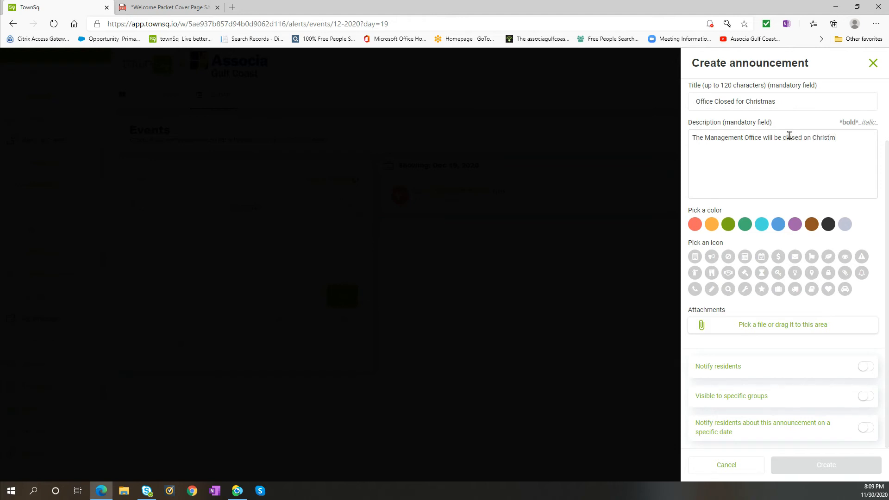
type("as, Decem")
key("BackSpace")
type("ember 25, 2020")
Choose the red color and the megaphone icon for the office closure event, and enable Notify residents.
left_click(696, 224)
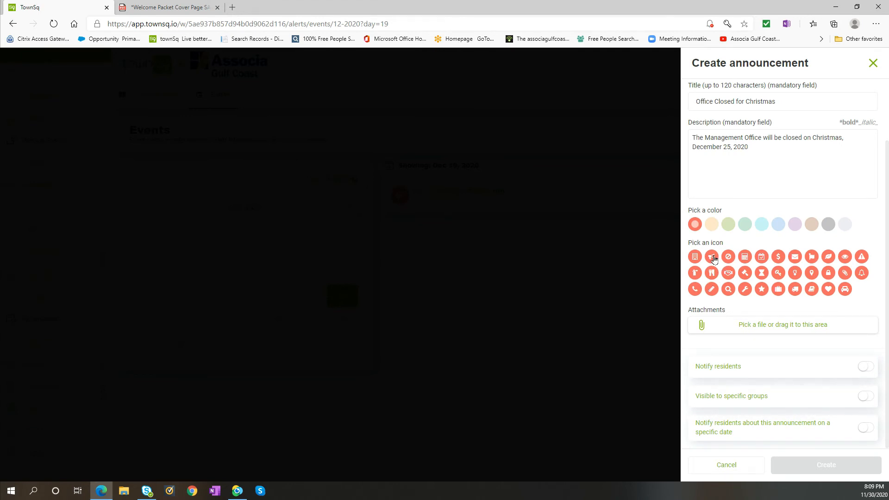
left_click(711, 256)
left_click(864, 367)
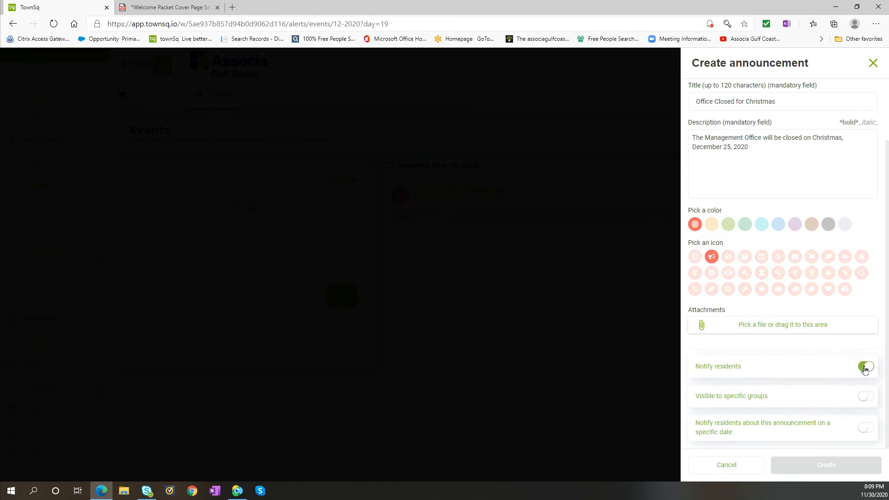
Set the office closure event's date to 12/25/2020 and its time to 08:00 AM.
scroll(754, 104, "up", 2)
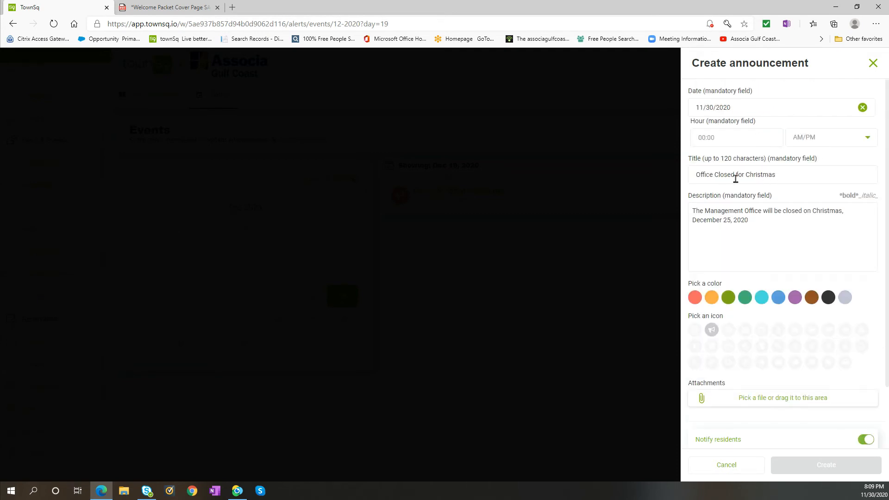
left_click(752, 106)
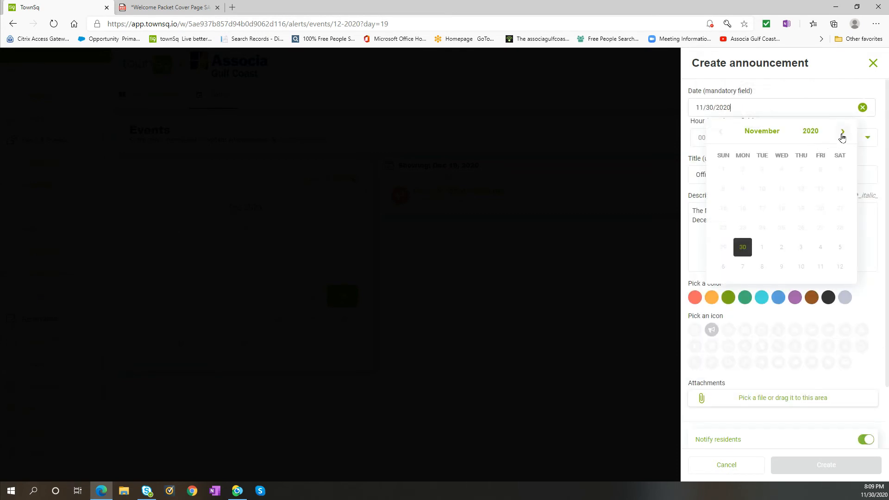
left_click(843, 133)
left_click(820, 228)
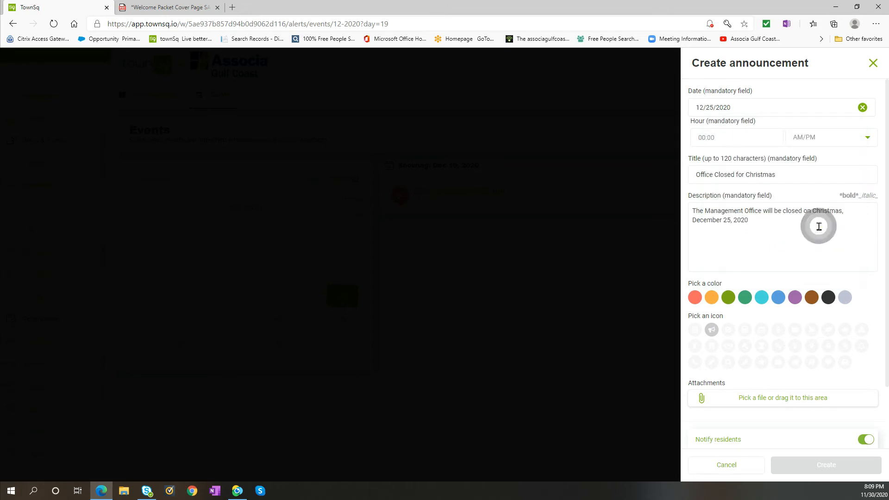
left_click(722, 138)
type("08:00")
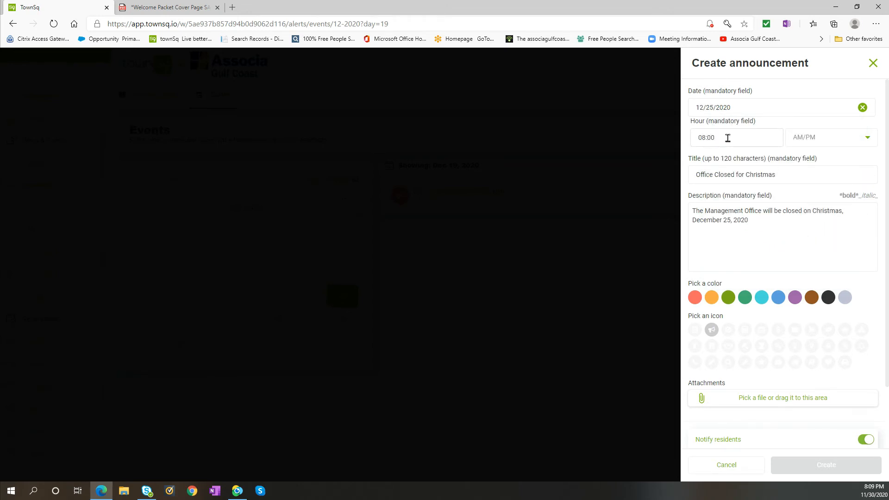
left_click(866, 137)
left_click(824, 166)
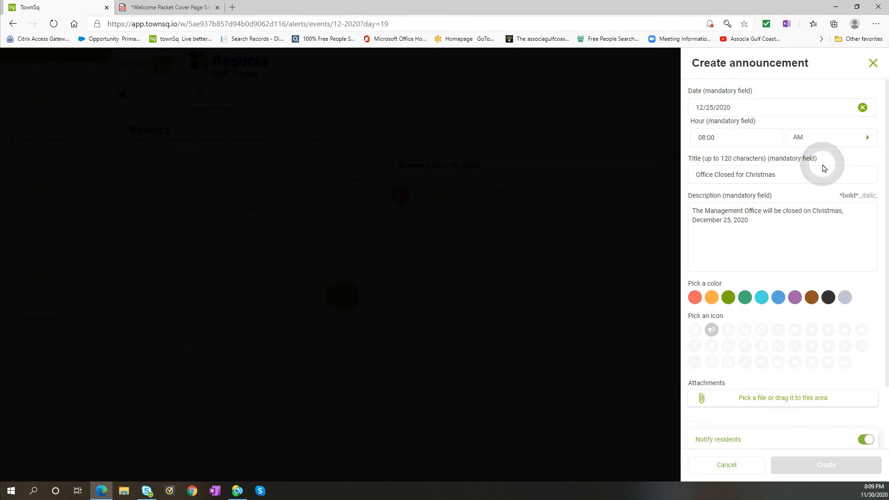
Deselect the megaphone icon and create the Office Closed for Christmas event.
scroll(820, 250, "down", 2)
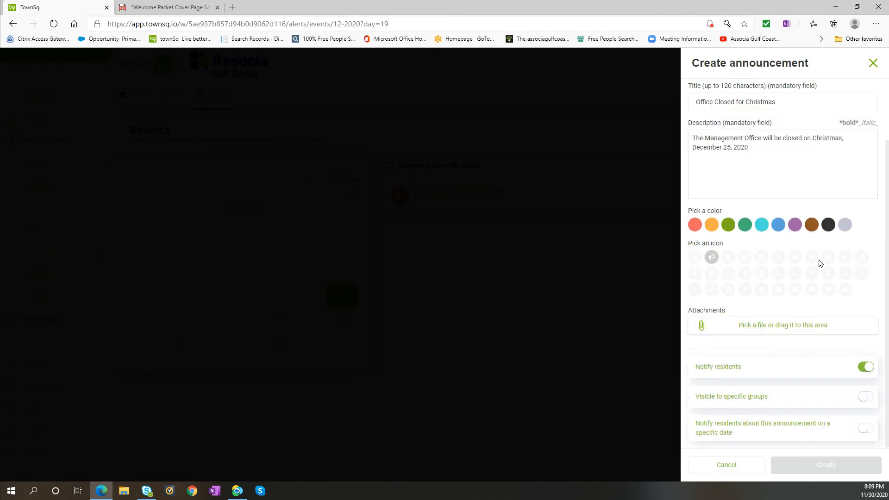
left_click(712, 258)
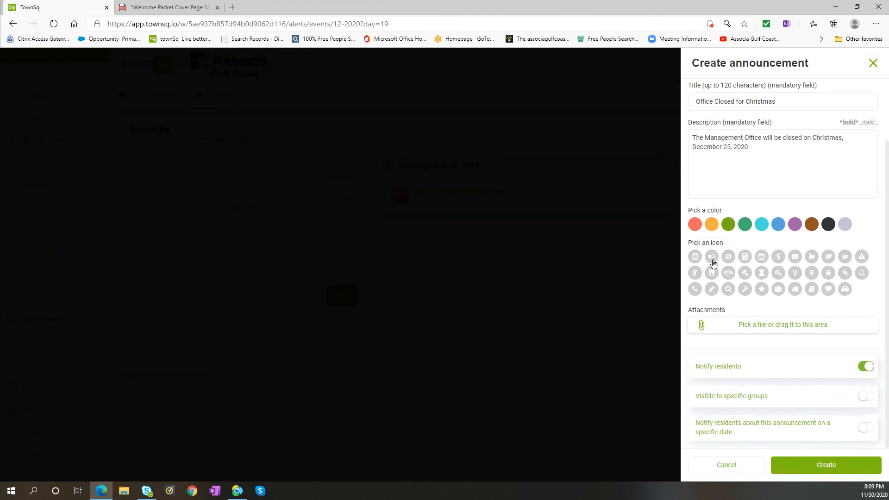
left_click(708, 258)
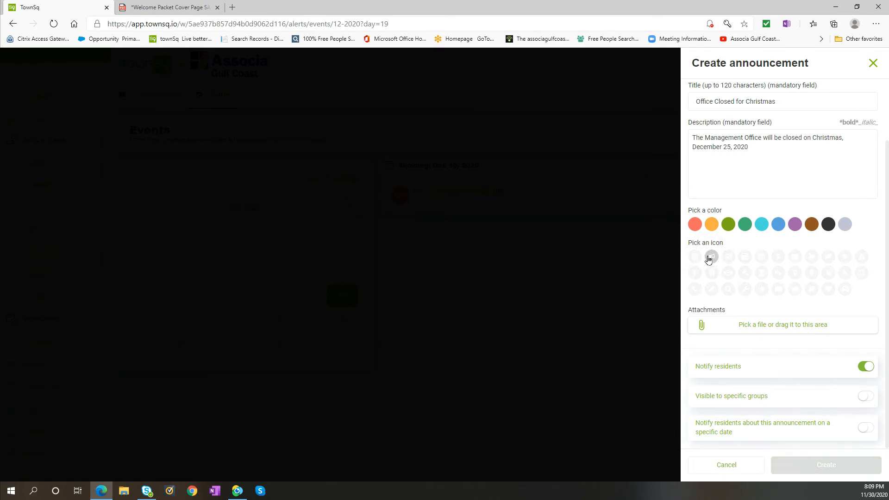
left_click(709, 259)
left_click(817, 465)
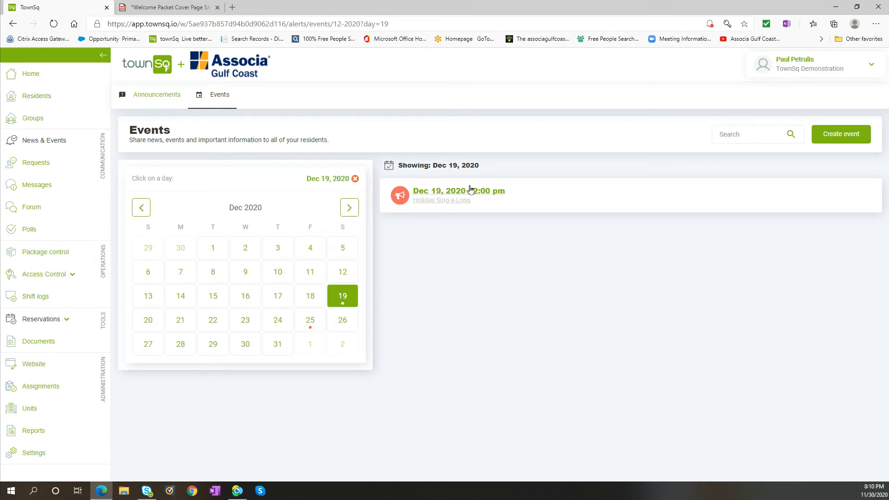
Check the December 25 event and the full December 2020 event list, and return to the announcements.
left_click(317, 326)
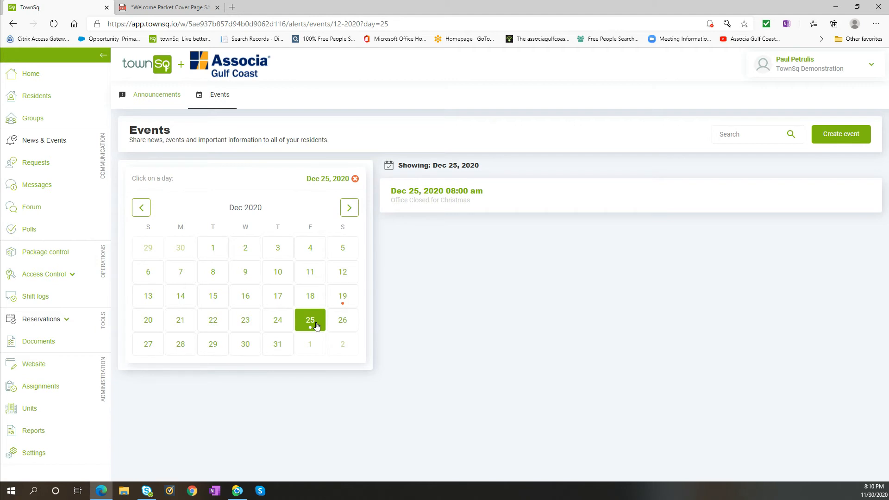
left_click(282, 205)
left_click(355, 178)
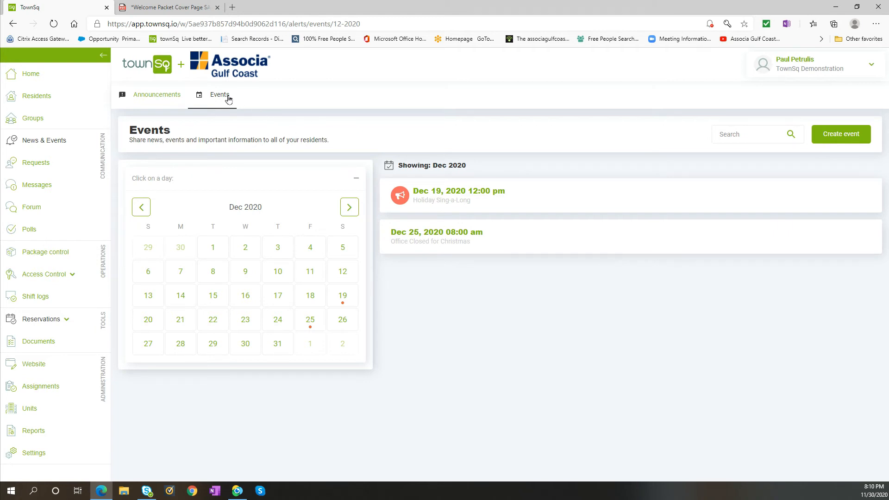
left_click(162, 99)
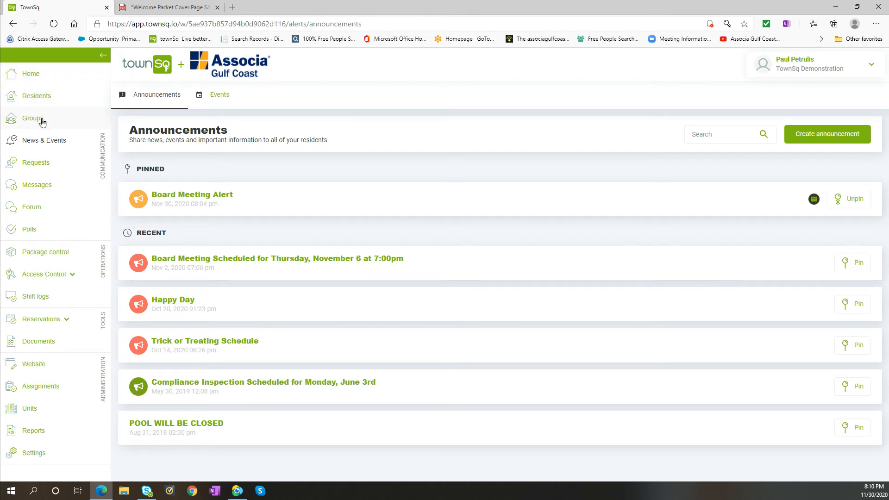
Open the resident requests and look through the full list of request categories.
left_click(42, 165)
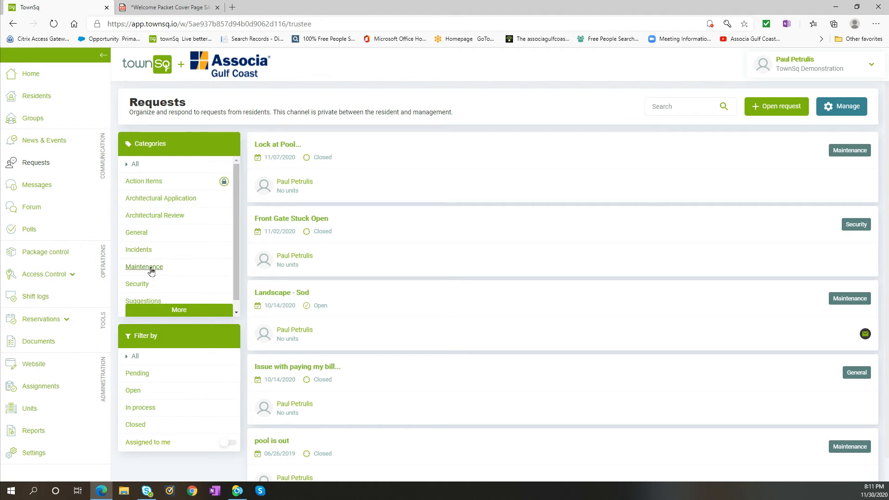
scroll(151, 272, "down", 1)
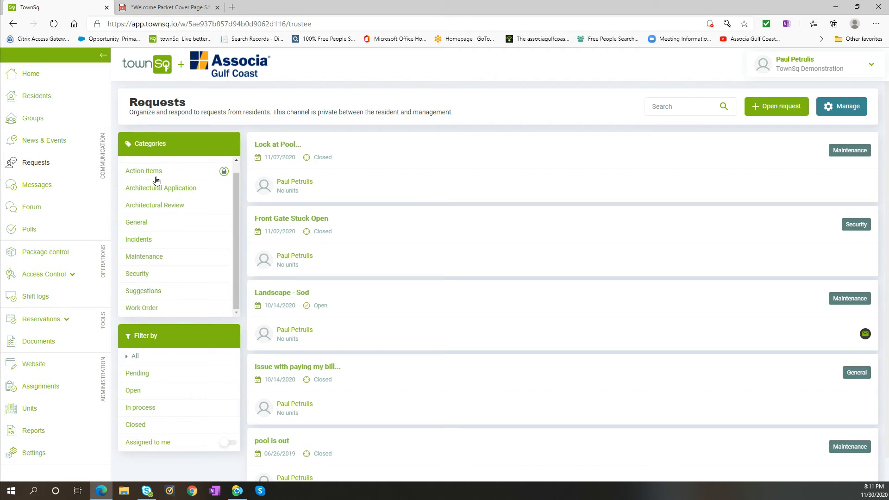
scroll(154, 220, "up", 1)
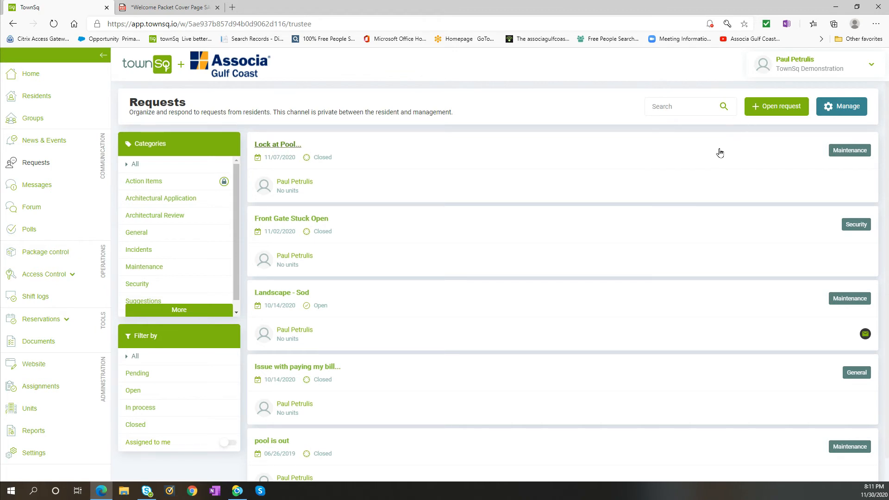
Start a new request titled "Street Light Out at Main and First" in the Maintenance category.
left_click(779, 108)
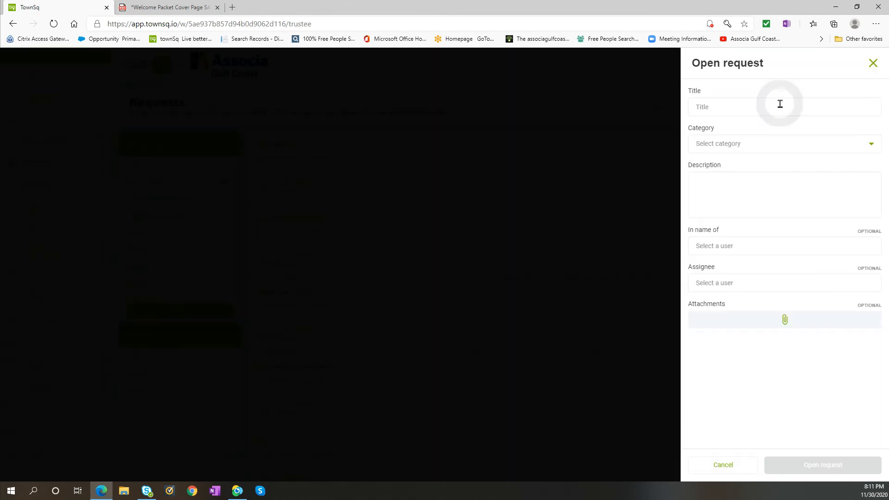
left_click(779, 112)
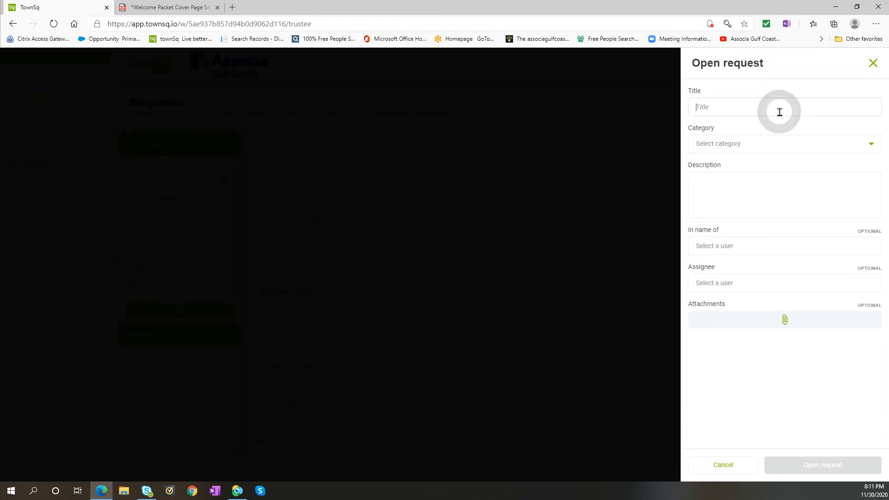
type("S")
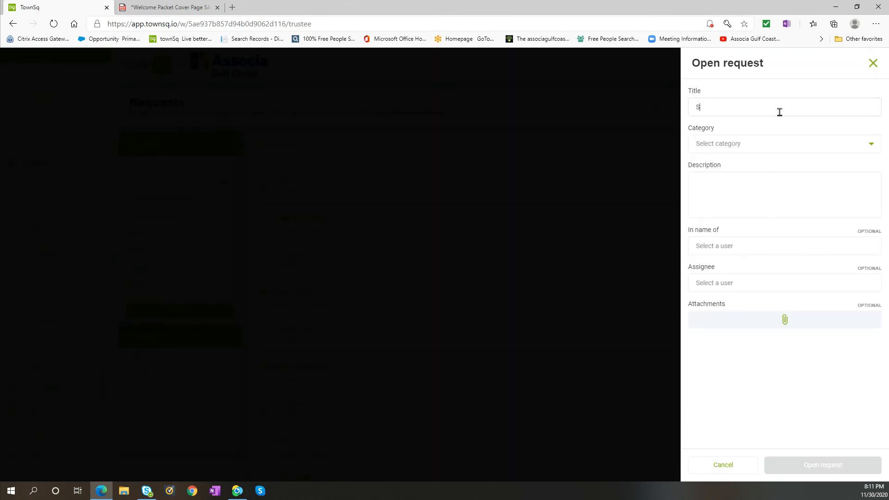
type("treet Light Out at Main and Firs")
left_click(872, 146)
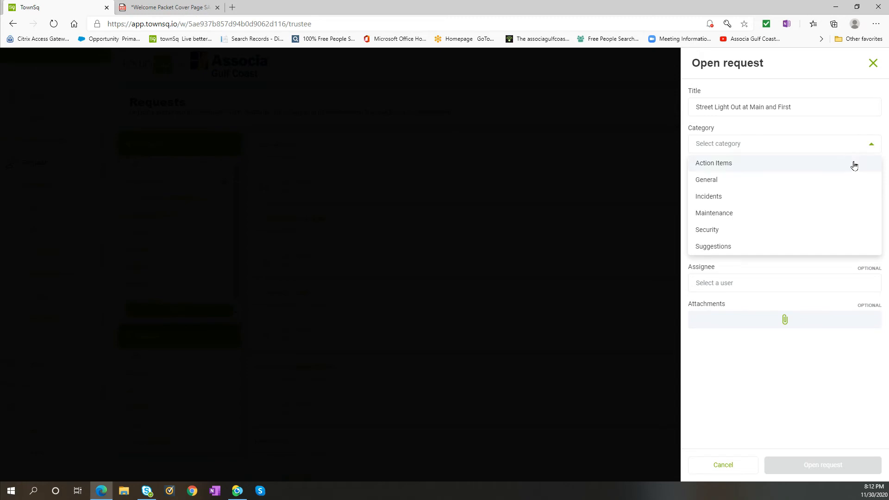
left_click(778, 214)
Describe the request as "Northeast corner of Main and First streetlight is out".
left_click(776, 189)
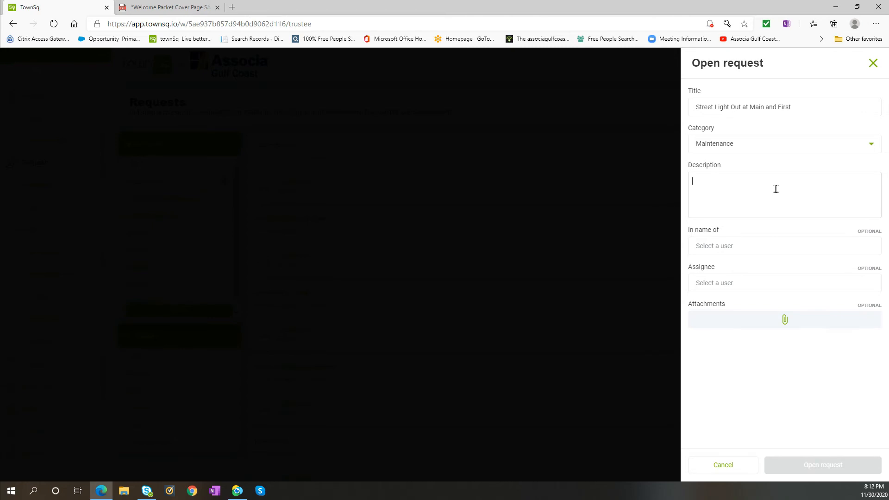
type("No")
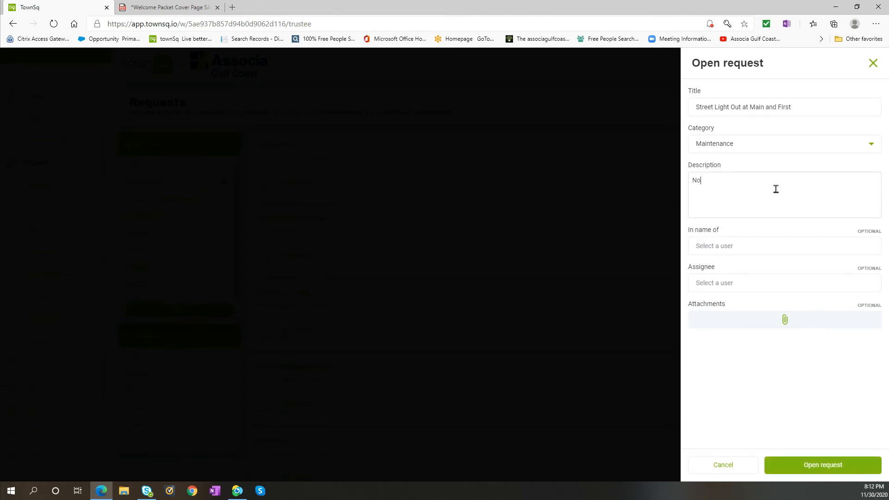
type("rtheast corner of Main and First streetlight is out")
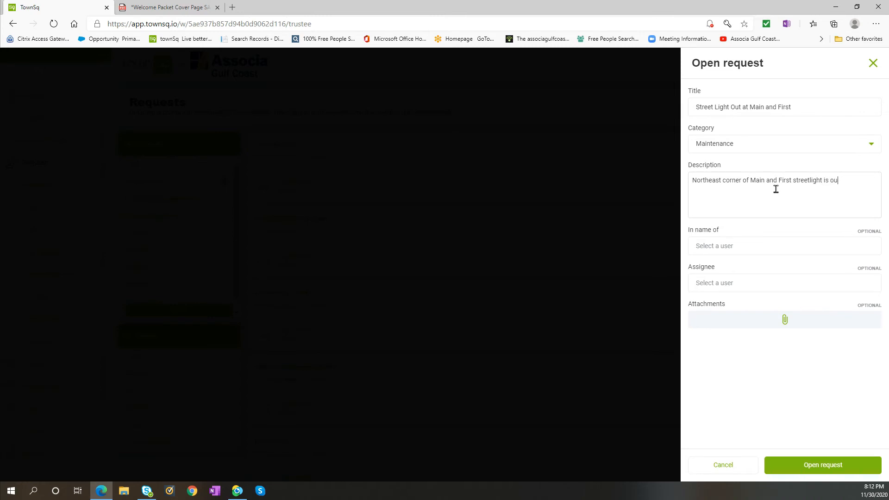
Set the resident in whose name the street light request is made, and submit the request.
left_click(757, 251)
type("Mickey ")
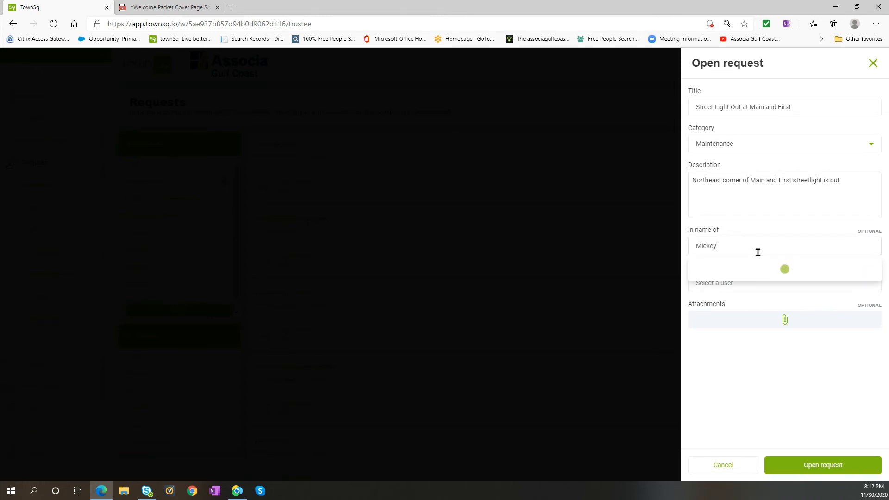
type("Mouse")
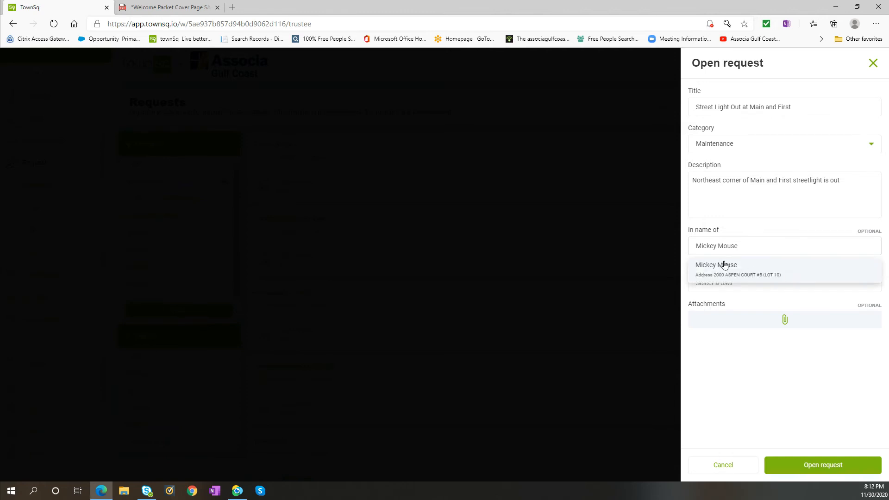
left_click(724, 267)
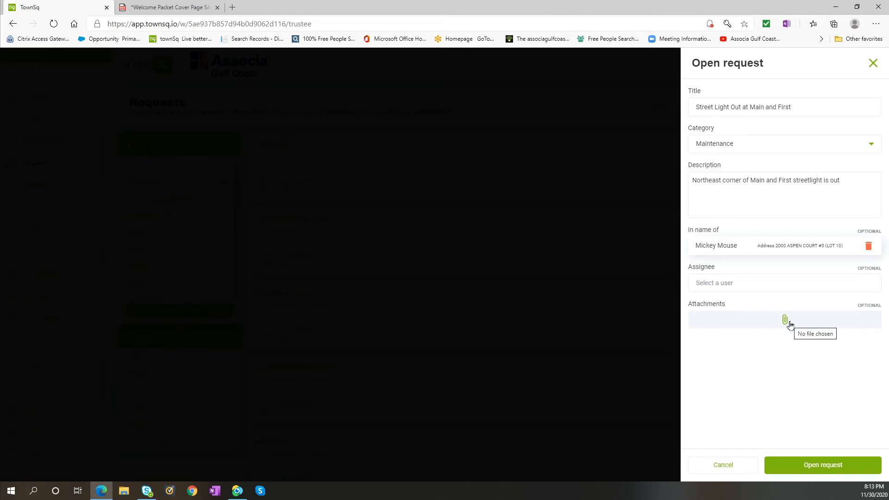
left_click(820, 465)
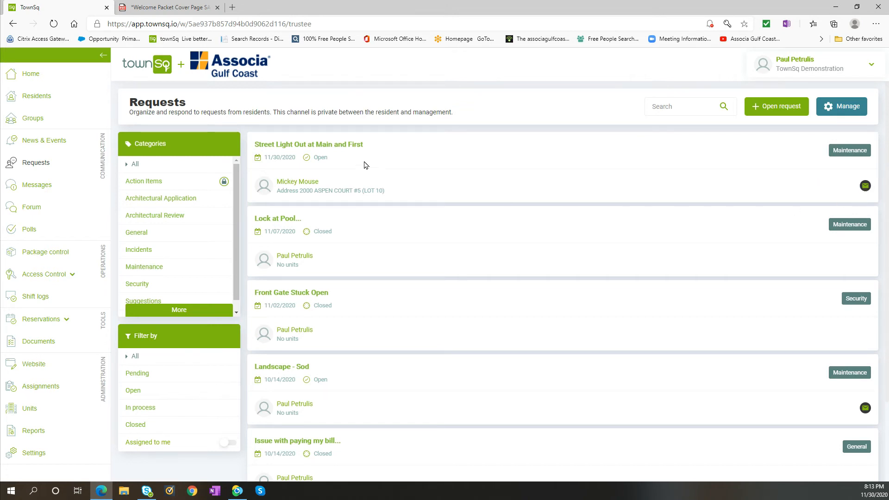
On the street light request, comment "Thank you. The utility company has been notified." signed with a first name, and change its status to In progress.
left_click(322, 145)
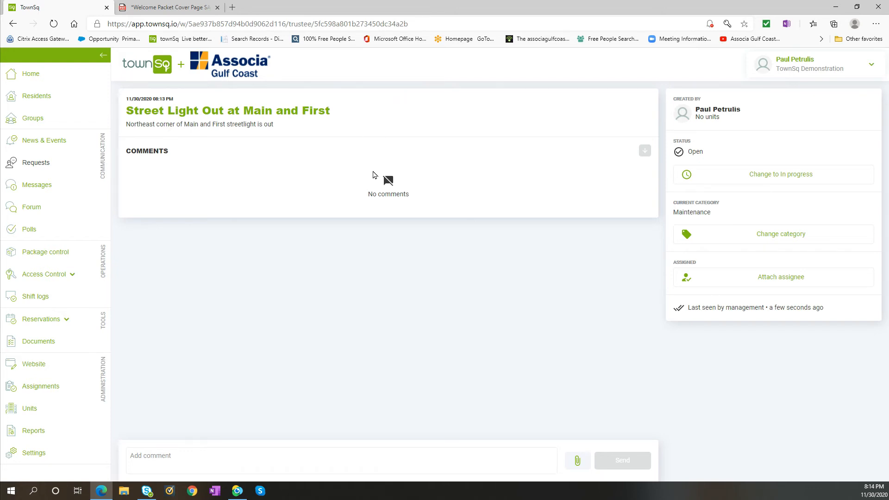
left_click(248, 457)
type("Thank you")
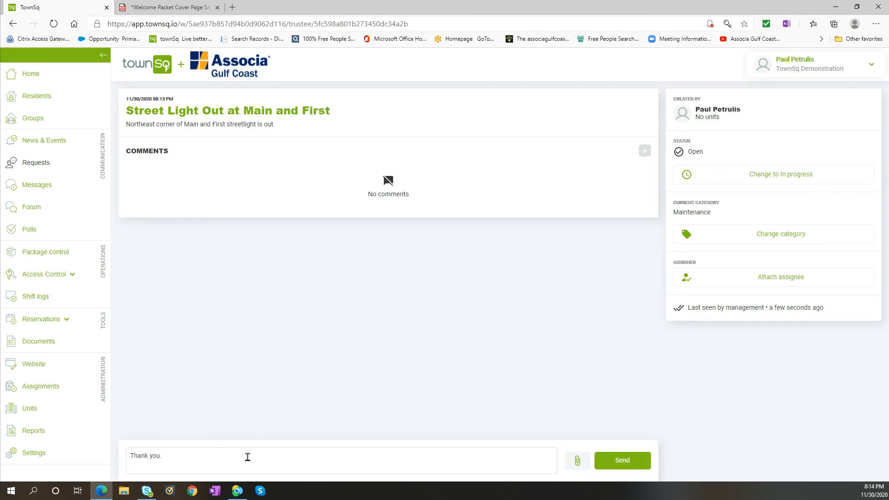
type(".  The utility company has been notified. - Paul")
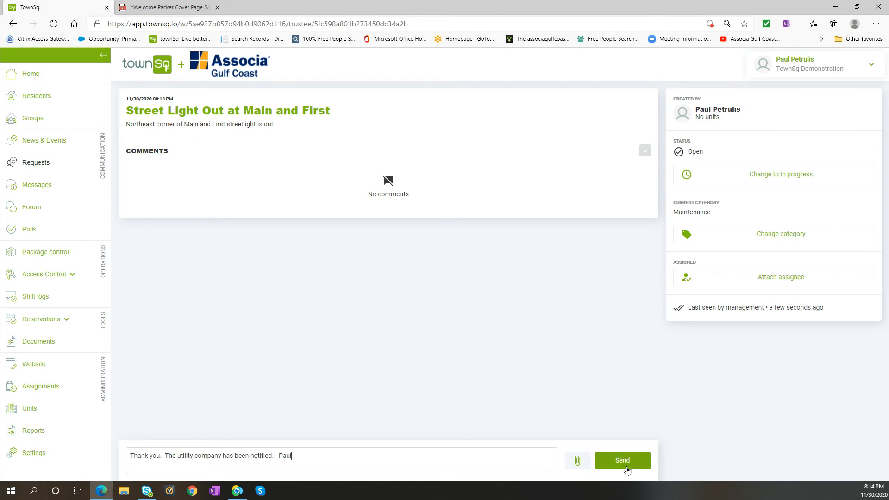
left_click(624, 465)
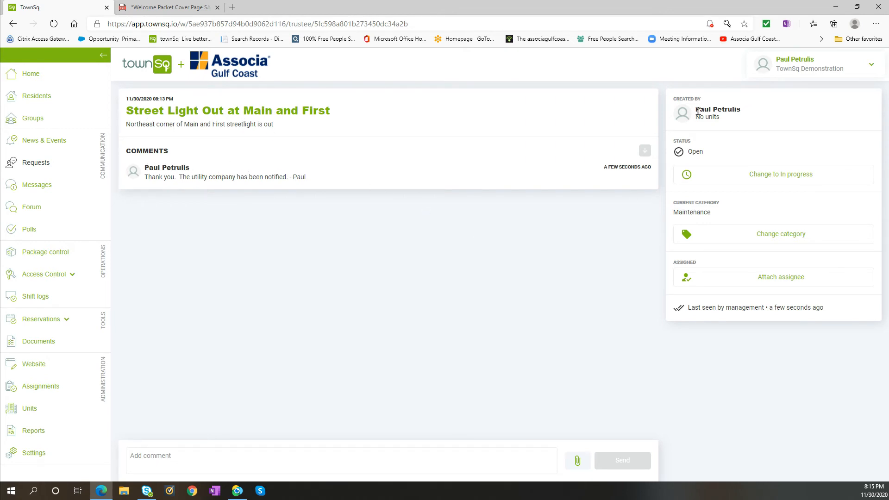
left_click(751, 179)
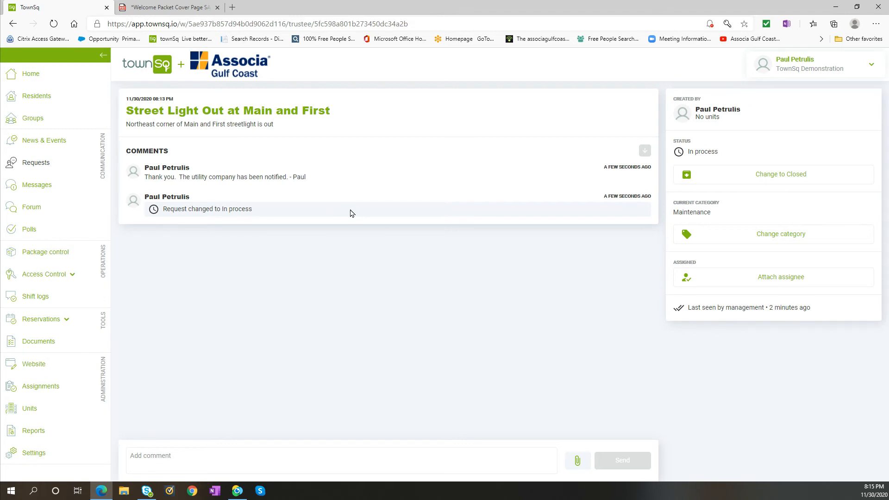
Post the comment "Streetlight has been repaired per Utility Company" on the request and change its status to Closed.
left_click(292, 452)
type("S")
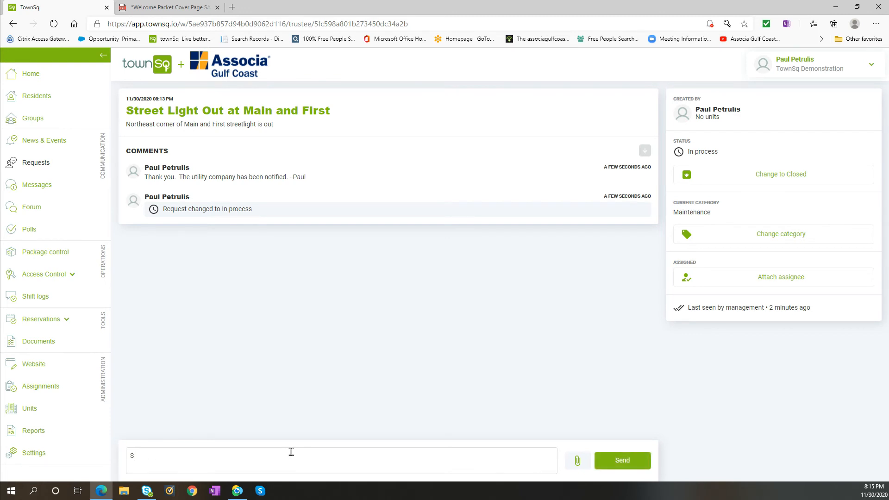
type("treetlight has been repaired per Utility Company")
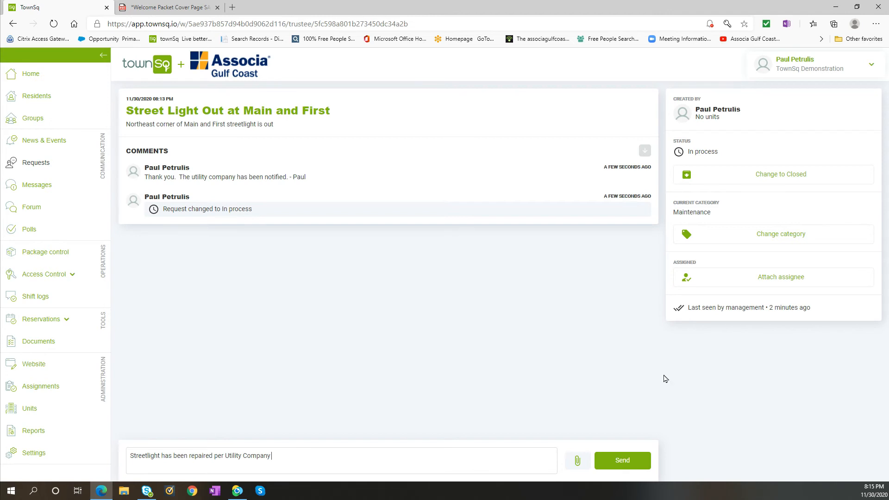
left_click(622, 461)
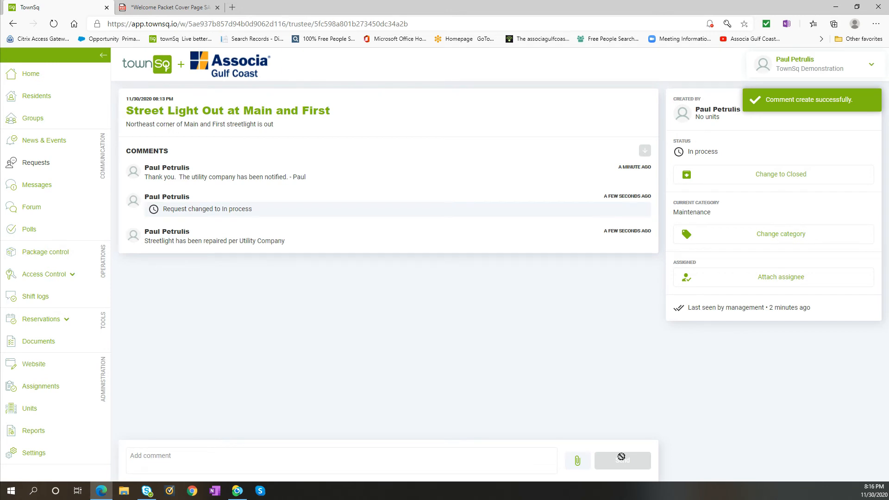
left_click(764, 178)
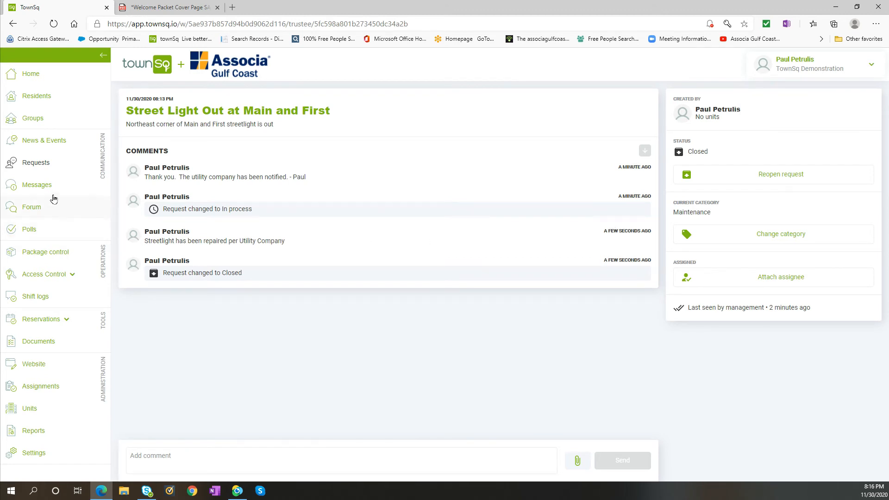
Return to the requests list and show only the Architectural Review category.
left_click(36, 163)
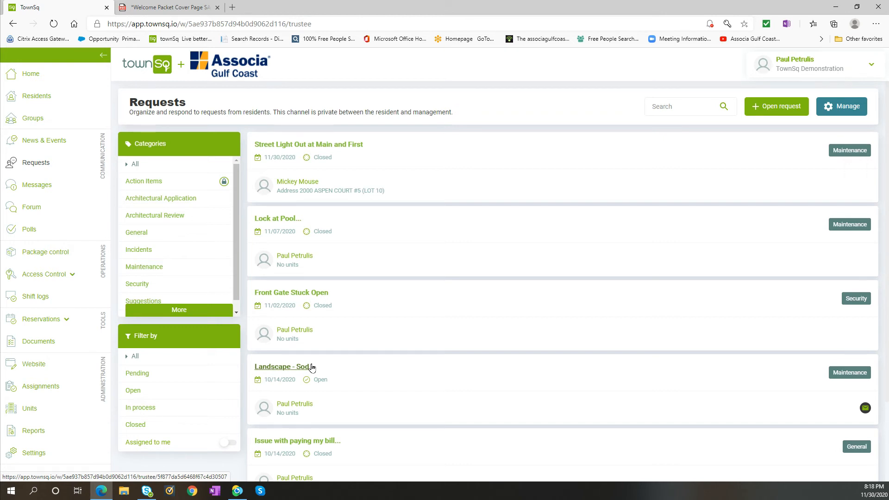
left_click(142, 218)
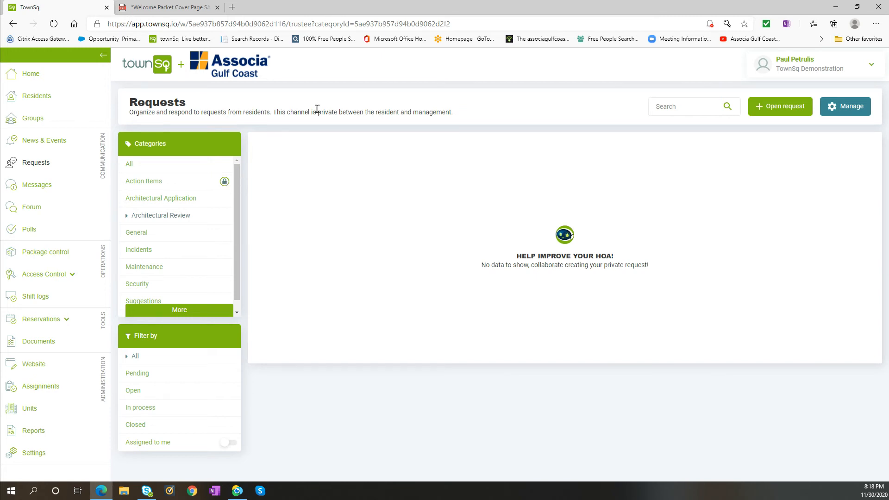
Open the resident messages and read the "Thank You!" message, including its date and reply.
left_click(44, 188)
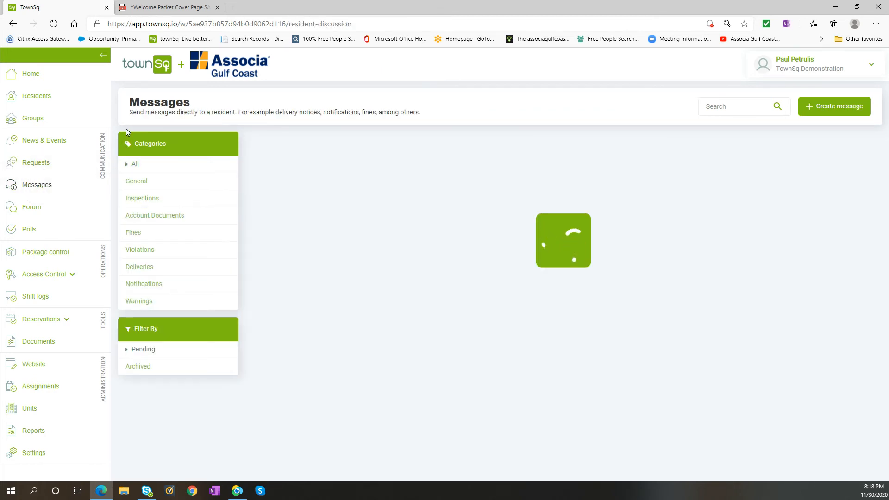
mouse_move(128, 116)
left_mouse_down()
mouse_move(156, 113)
mouse_move(129, 111)
left_mouse_up()
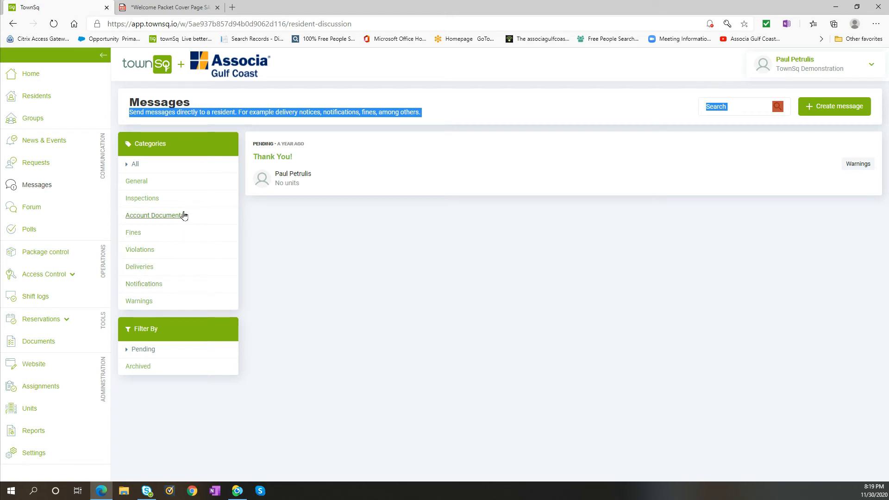
left_click(282, 158)
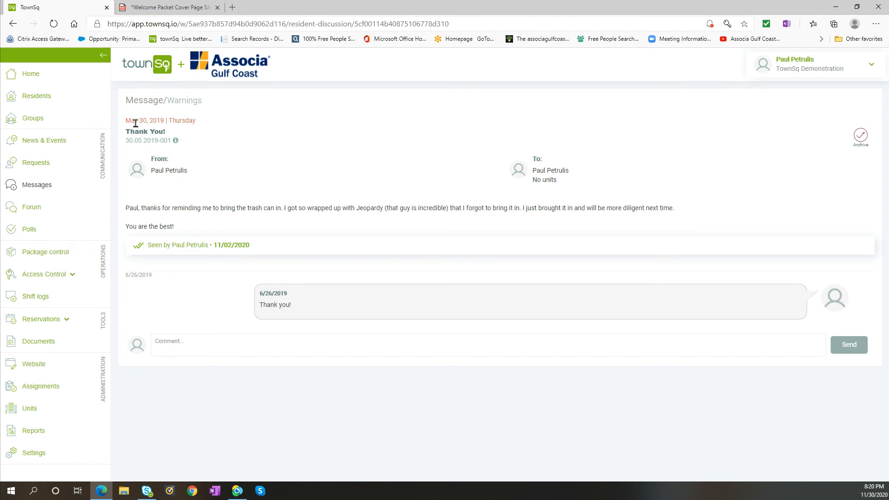
left_click_drag(126, 121, 162, 120)
left_click_drag(155, 281, 124, 277)
View the Garage Sale topic in the community forum and return to the topic list.
left_click(36, 213)
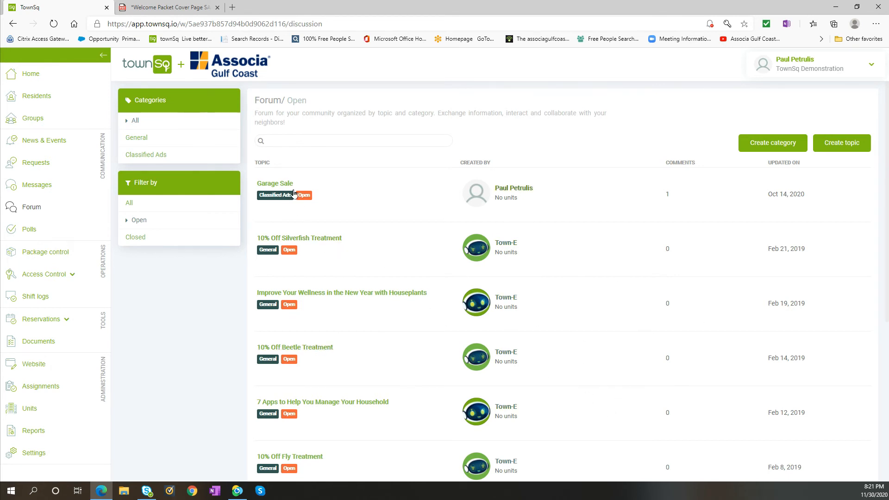
left_click(279, 186)
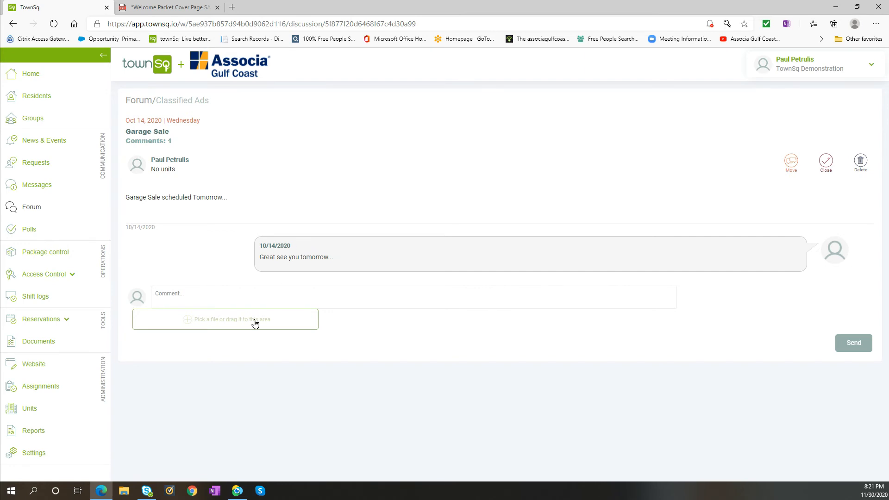
left_click(33, 211)
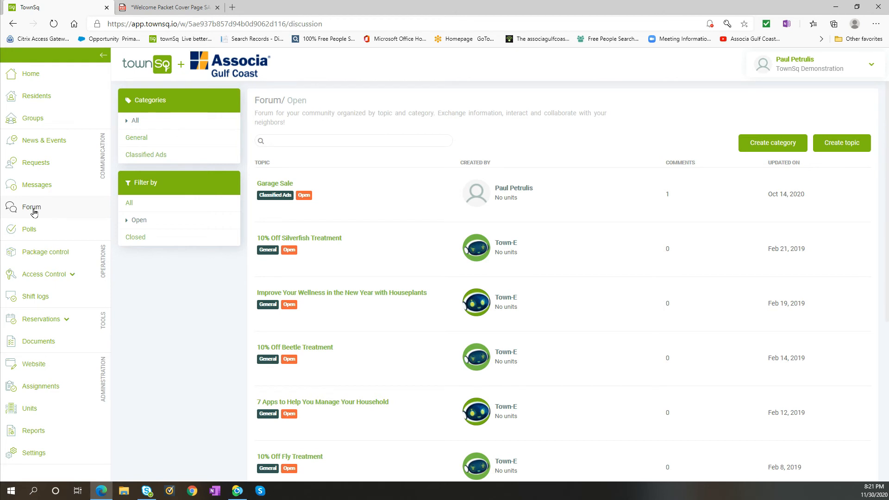
Start a new forum topic titled "Ladies Card Game???" in the General category.
left_click(846, 146)
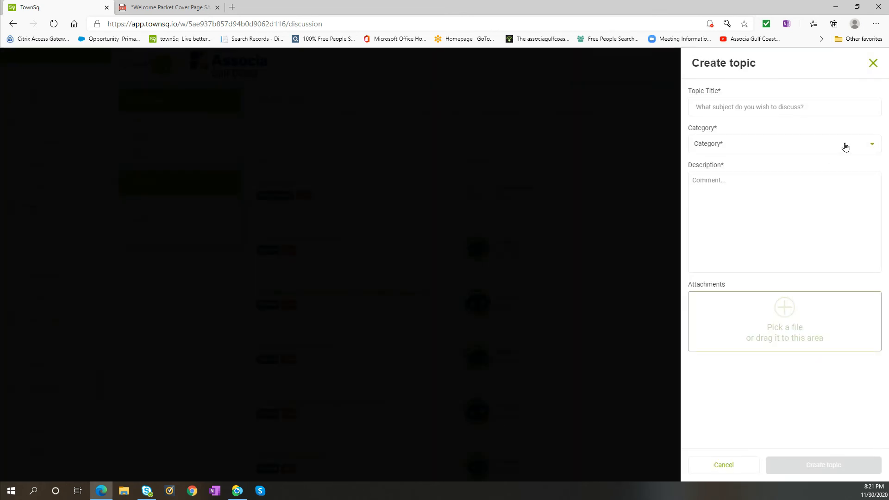
left_click(756, 109)
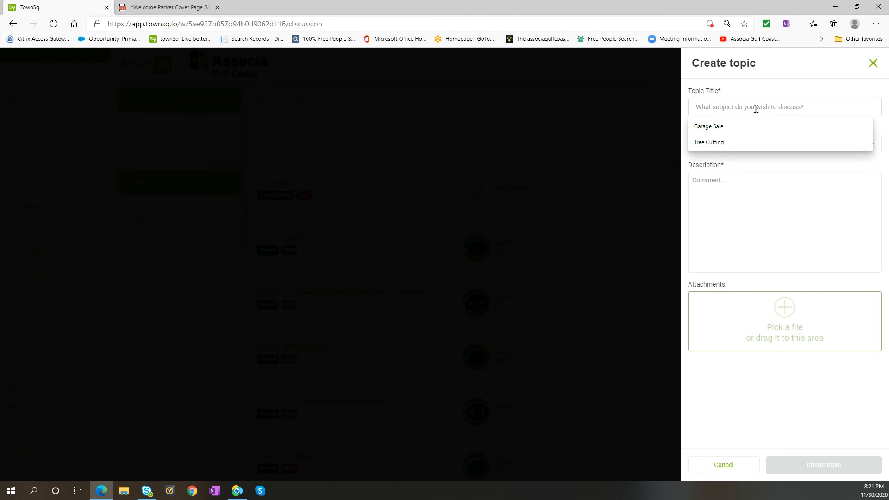
type("Ladies Card Game??")
left_click(872, 147)
left_click(804, 164)
Describe the topic as "Does anyone want to play cards on the weekends?" and create it.
left_click(784, 182)
type("Does")
type(" anyt")
key("BackSpace")
type("one want to play cards on the weekend")
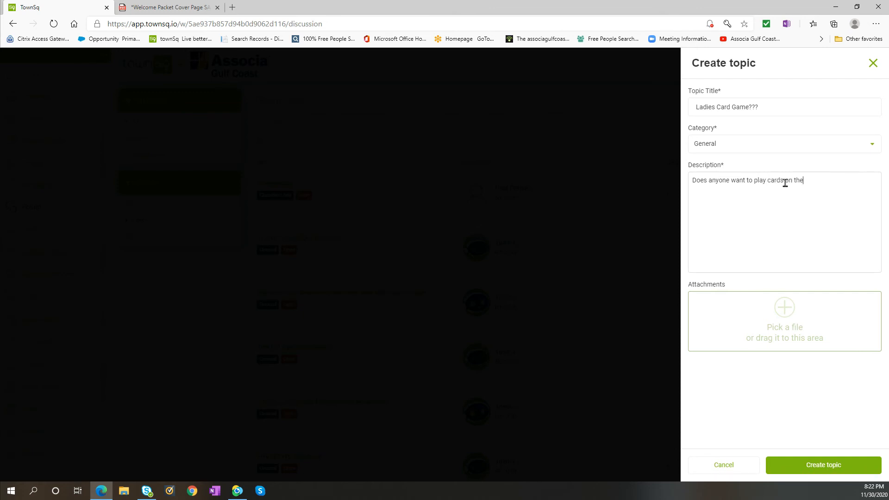
type("s?")
left_click(830, 465)
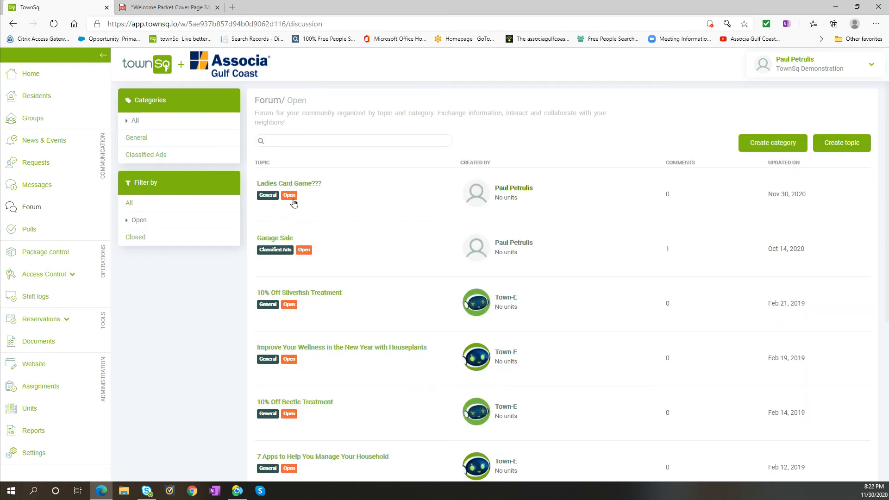
Open the "Ladies Card Game???" forum topic and post the comment "No thanks, I play golf...".
left_click(299, 184)
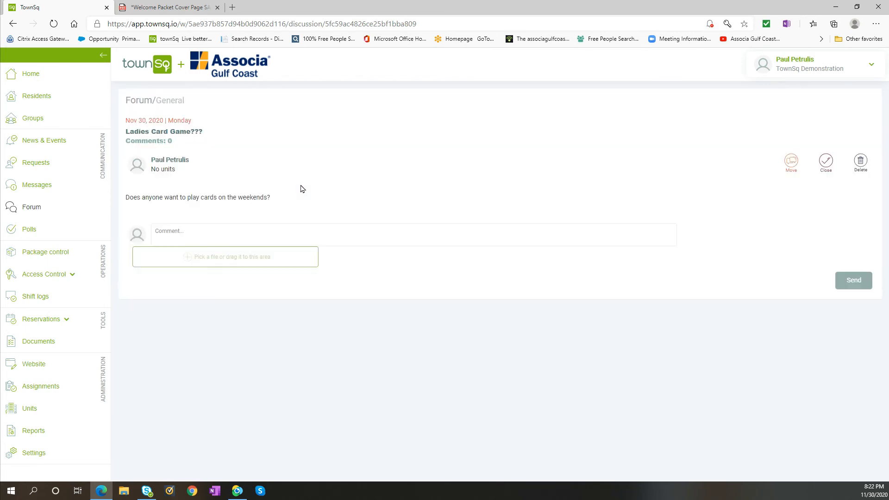
left_click(280, 238)
type("No t hanks")
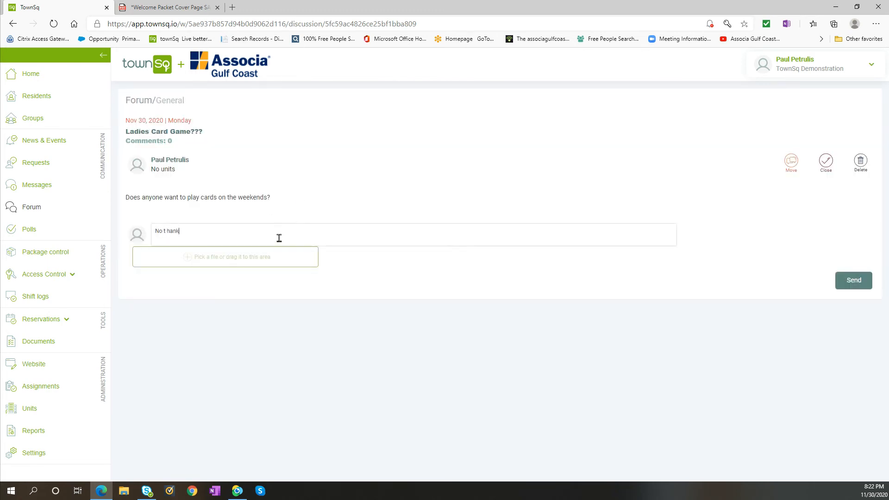
key("BackSpace")
key("BackSpace")
key("BackSpace")
key("BackSpace")
type("hanks, I play golf")
left_click(854, 280)
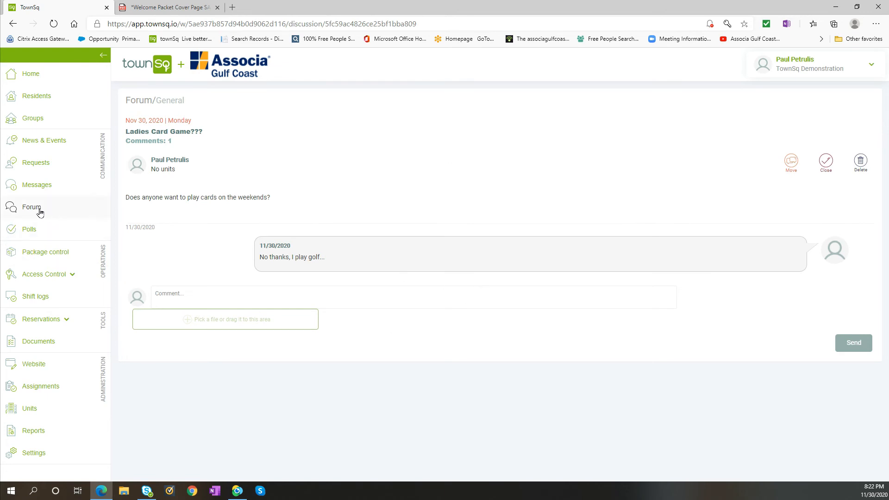
View the poll "Changing the kind of furniture at the pool?", try to vote for Wicker and read the voter eligibility note.
left_click(25, 232)
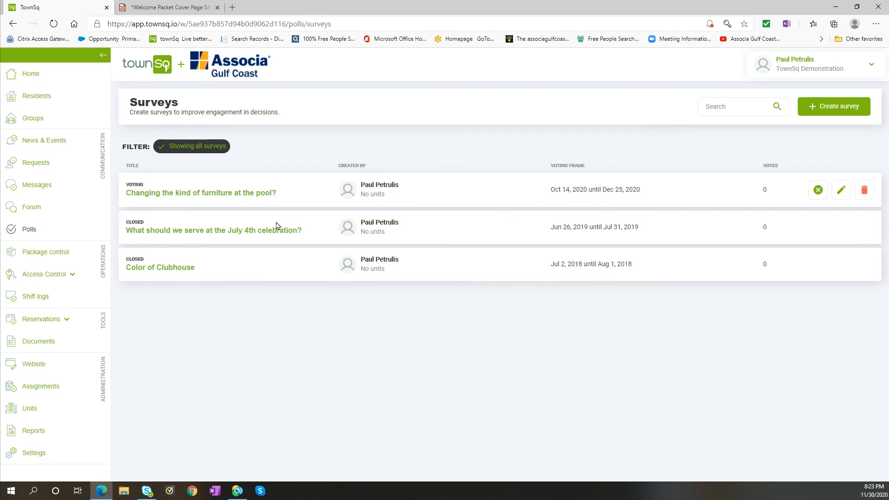
left_click(207, 193)
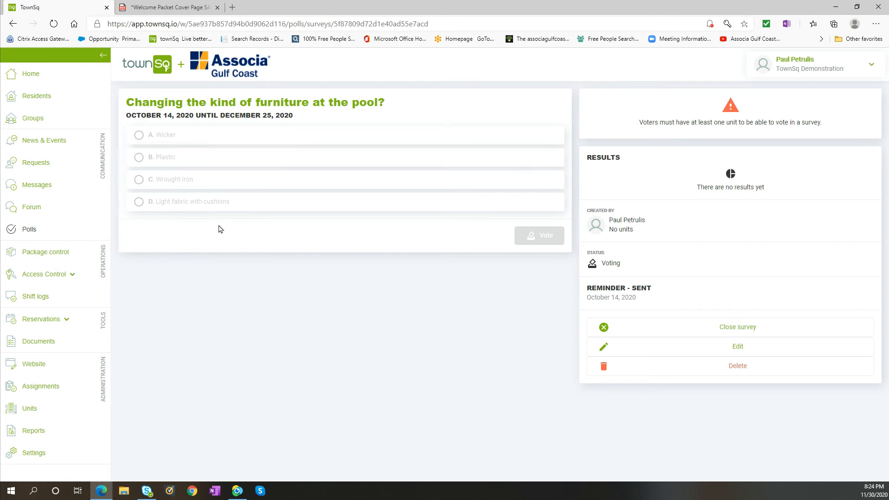
left_click(199, 147)
left_click(546, 239)
left_click(545, 239)
left_click_drag(634, 123, 823, 128)
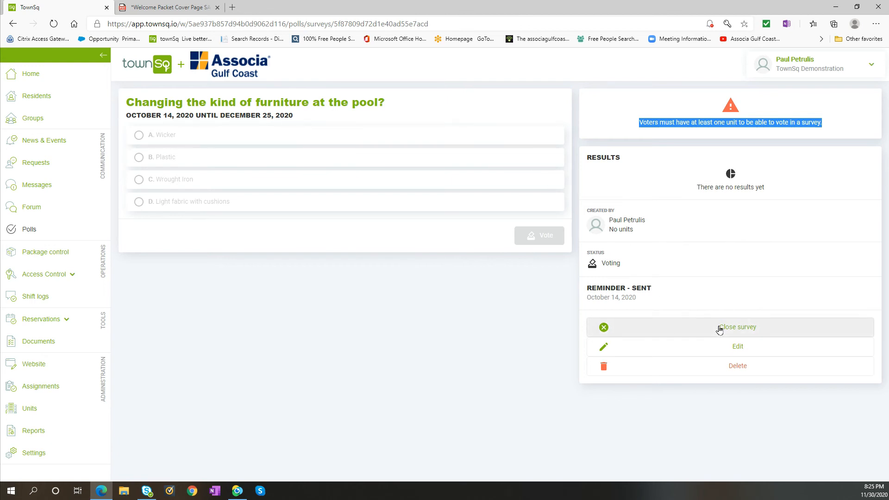
Try out a new survey form with three extra answer options and the delinquent-resident voting setting, and discard it.
left_click(36, 231)
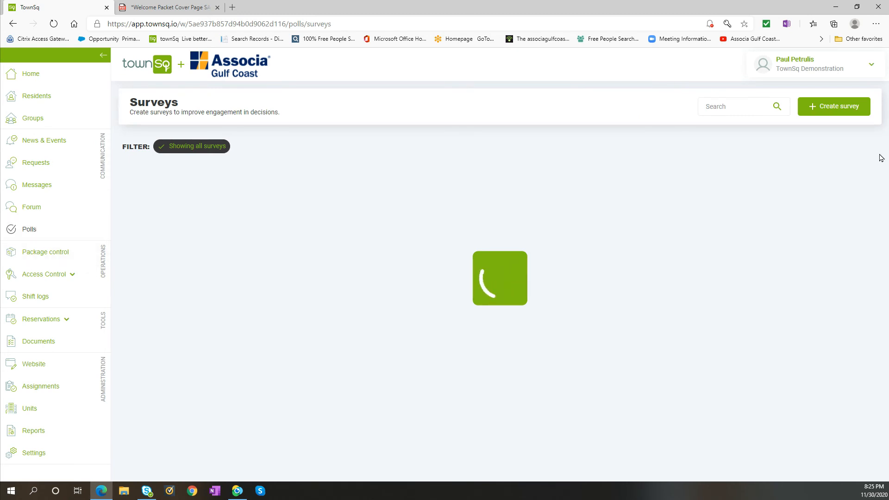
left_click(836, 106)
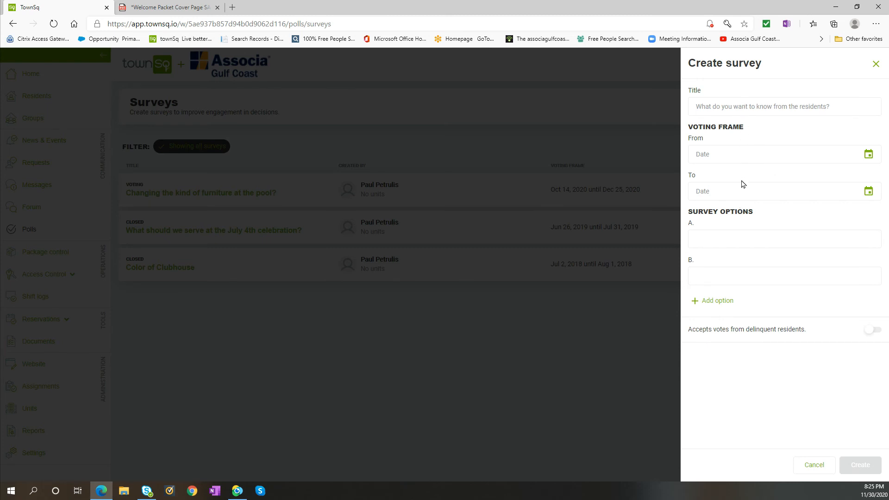
left_click(718, 301)
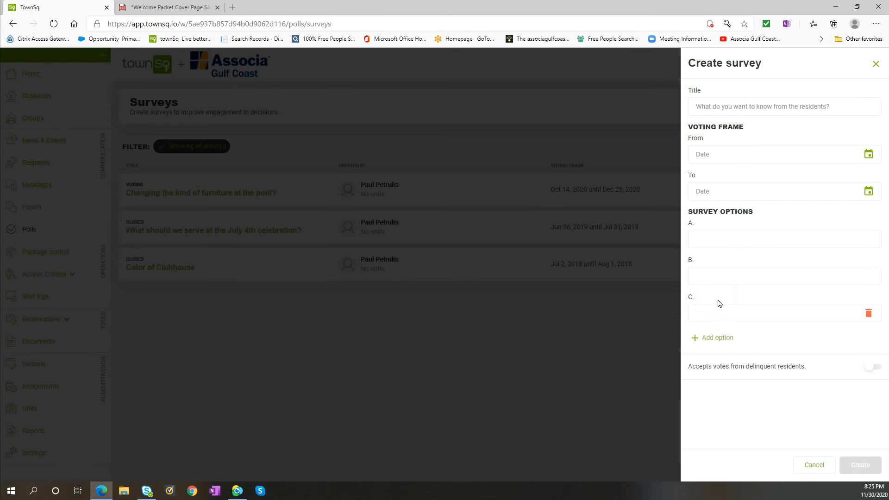
left_click(717, 335)
left_click(718, 379)
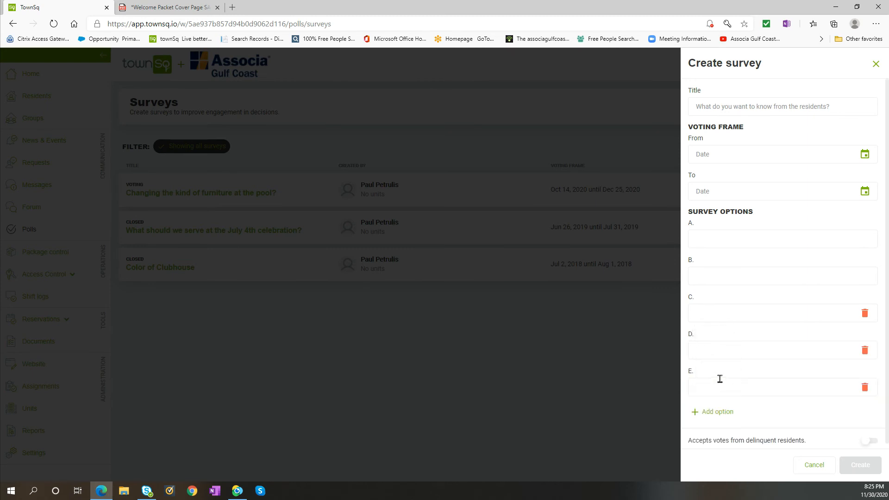
scroll(743, 351, "down", 1)
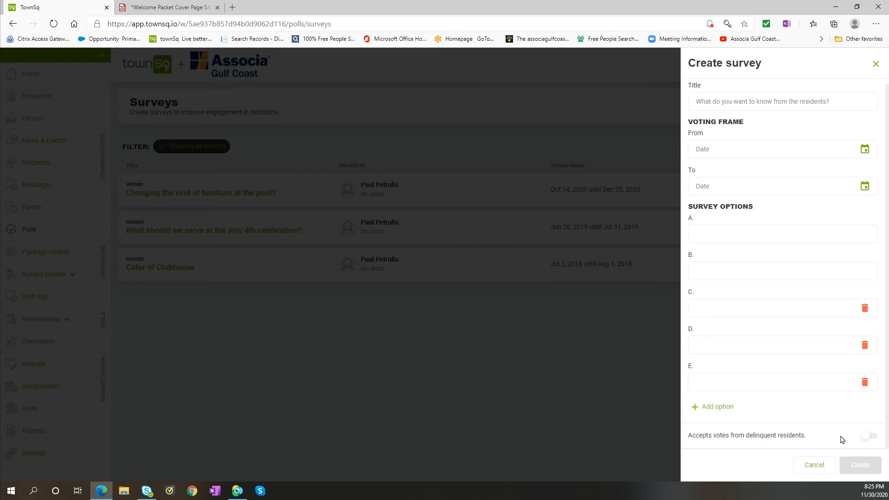
left_click(870, 437)
left_click(873, 438)
left_click(875, 65)
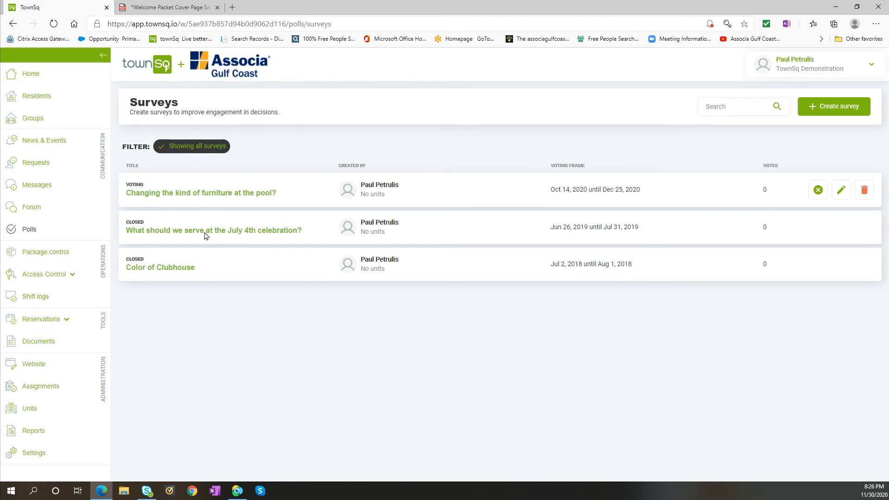
Find the pool furniture survey in the home page's community feed and open it from there.
left_click(37, 76)
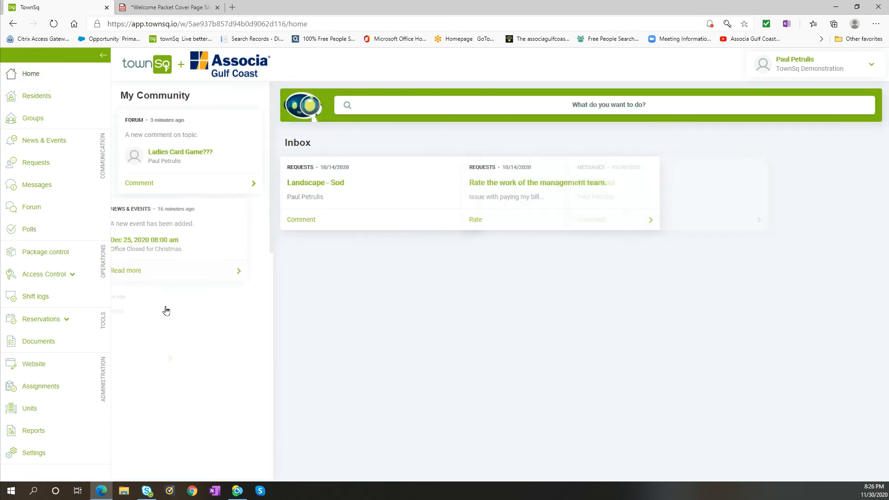
scroll(162, 297, "down", 10)
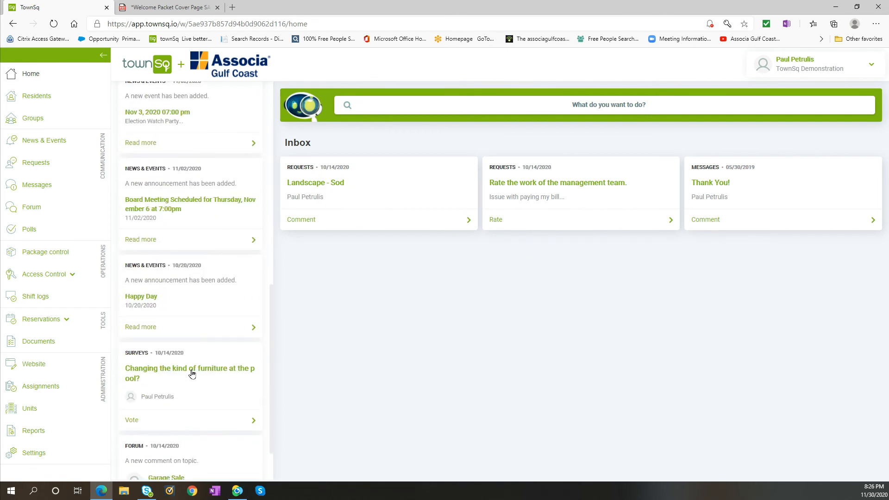
left_click(191, 374)
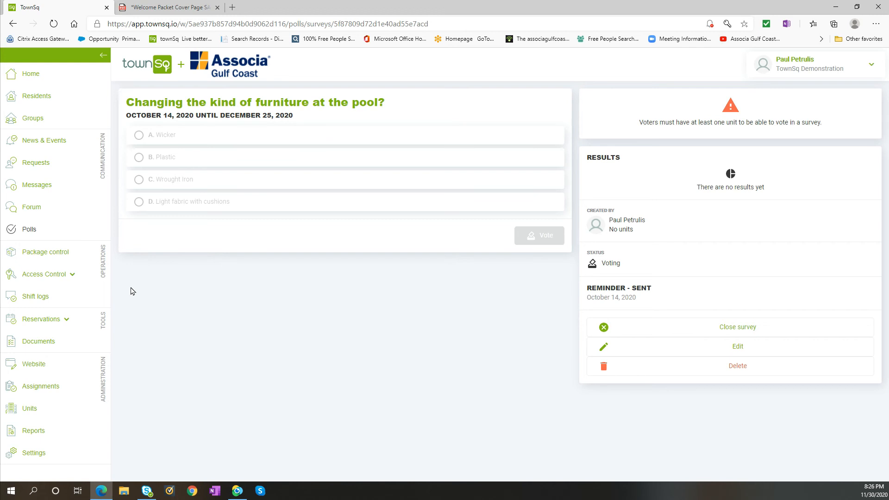
Review the Basketball Court amenity's charge types, capacity and advance reservation settings, and leave the editor without saving.
left_click(50, 321)
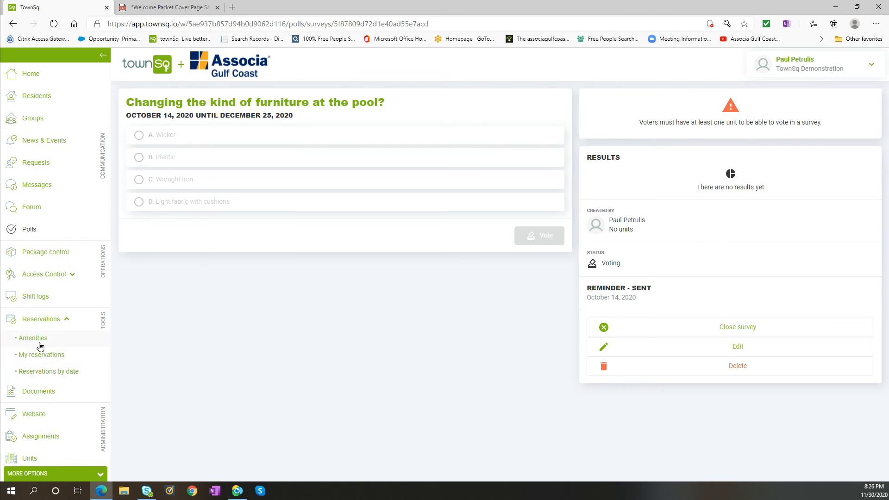
left_click(40, 345)
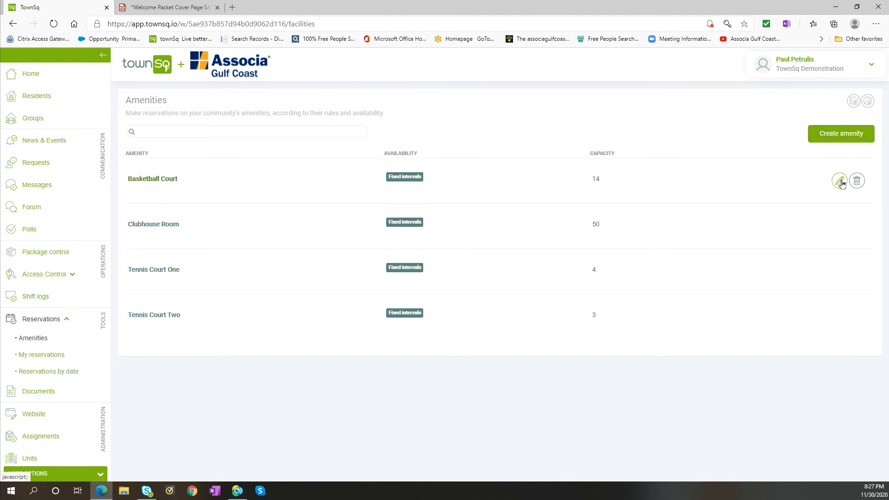
left_click(839, 181)
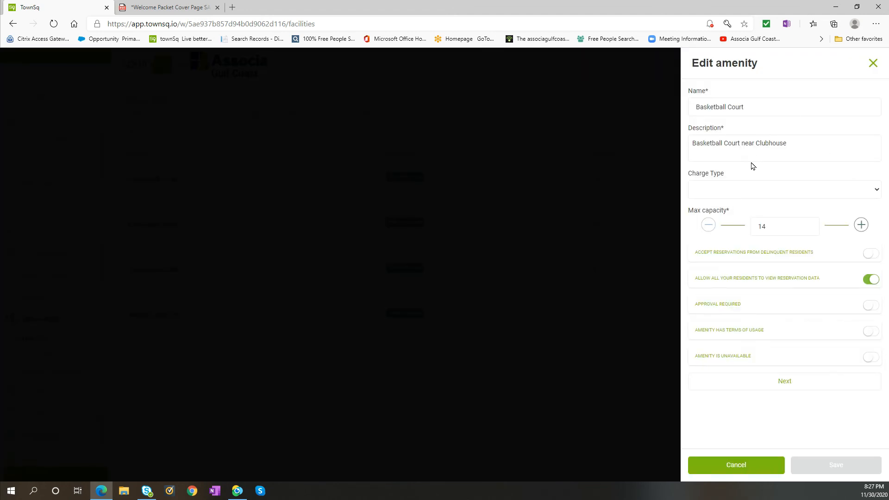
left_click(877, 191)
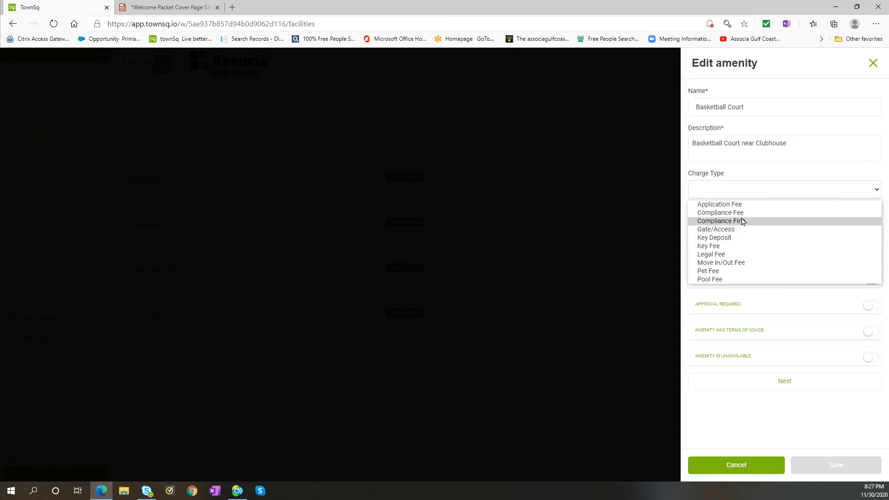
left_click(684, 191)
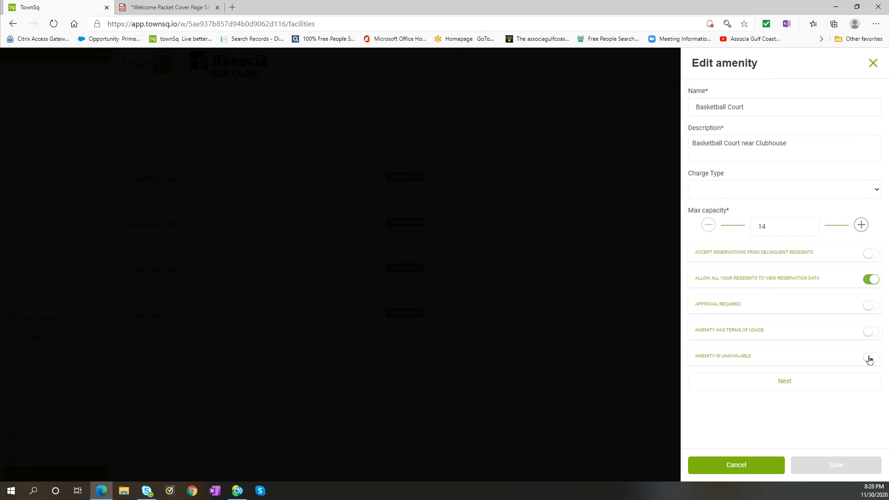
left_click(784, 382)
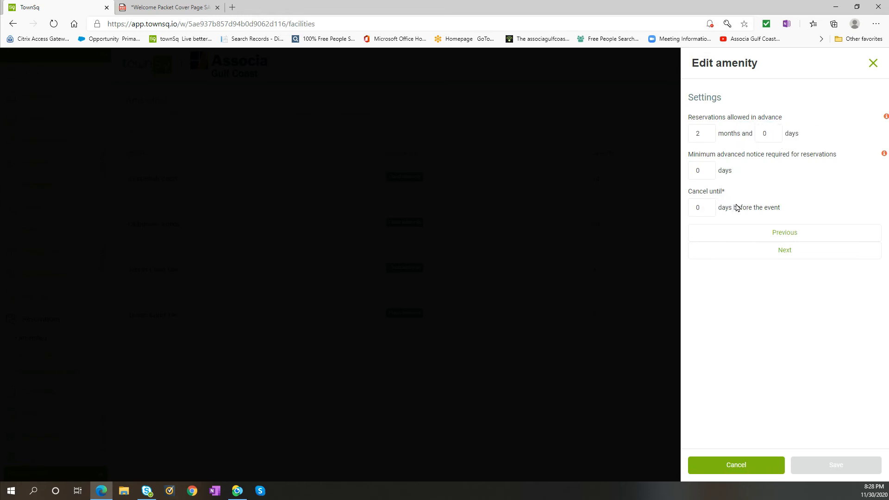
left_click(741, 468)
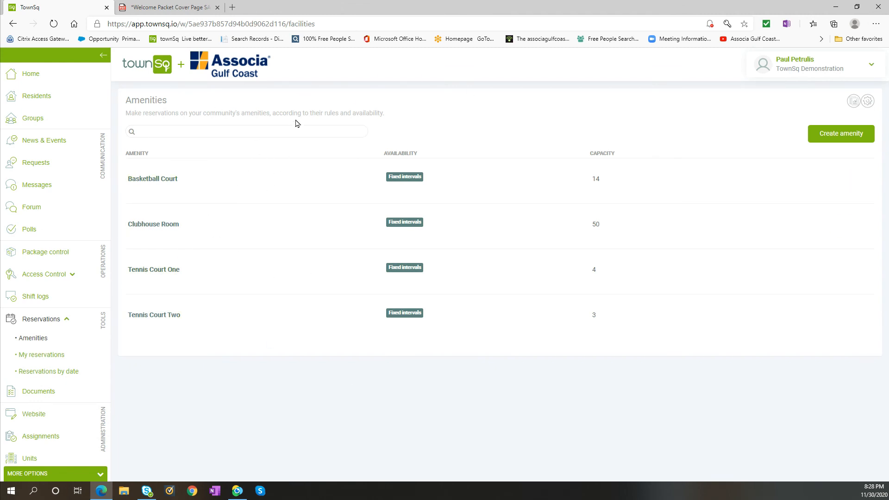
View the list of personal amenity reservations.
left_click(42, 320)
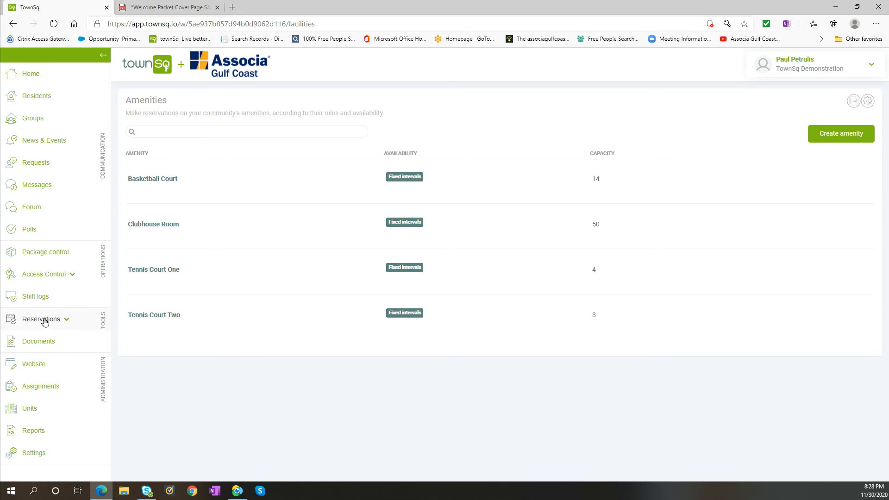
left_click(41, 321)
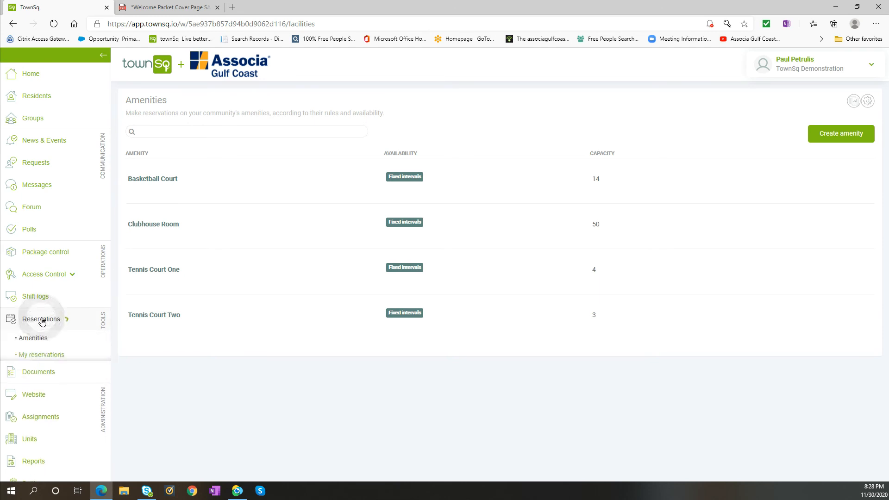
left_click(42, 356)
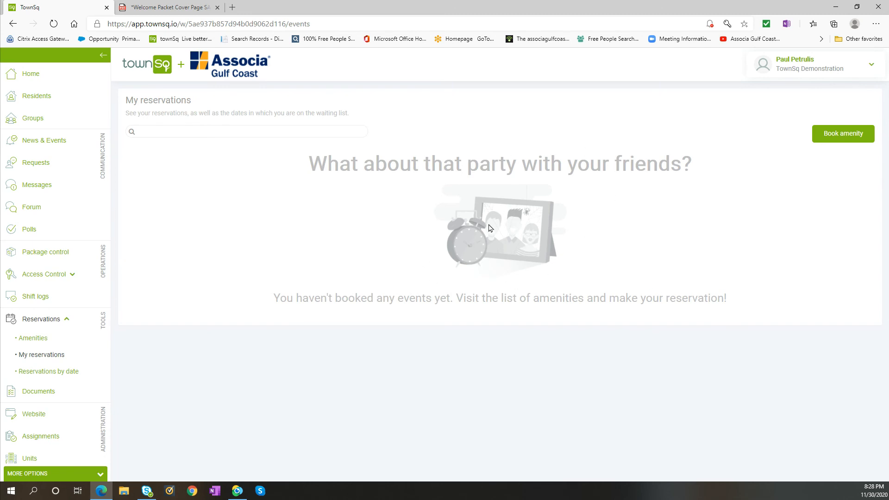
Start booking the Clubhouse Room for December 26, 2020, in the 01:00 PM - 10:00 PM slot.
left_click(836, 136)
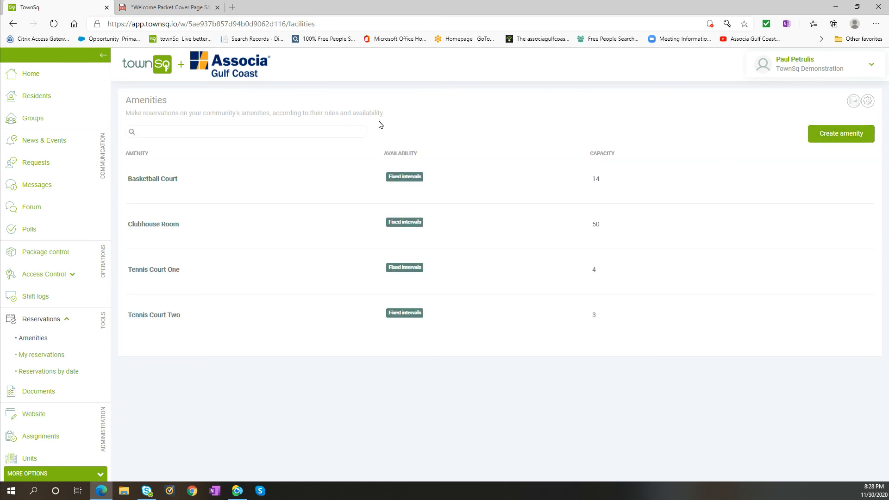
left_click(158, 224)
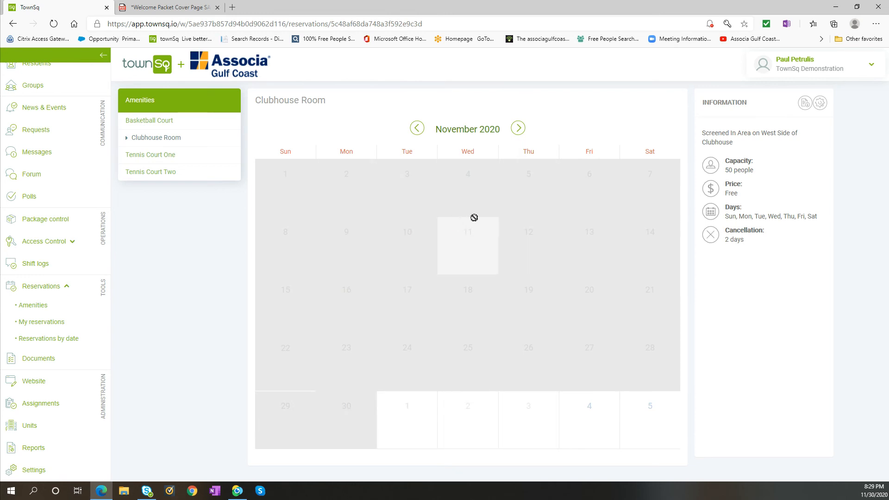
left_click(518, 128)
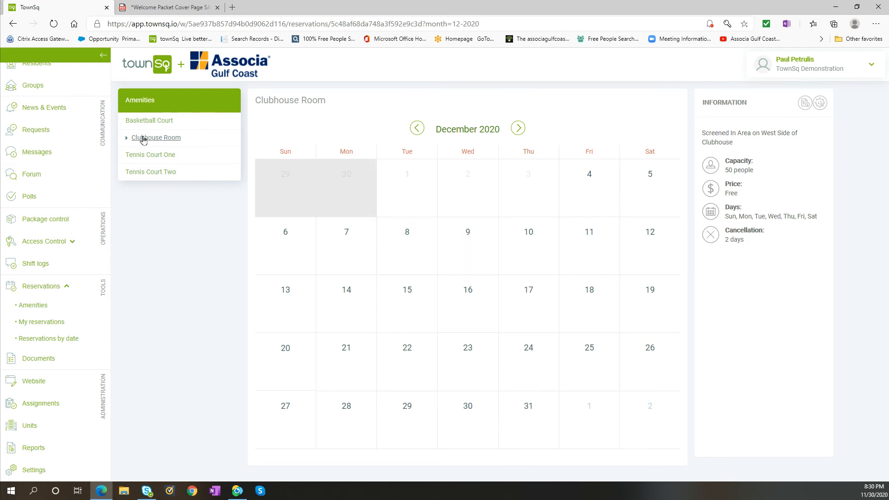
left_click(647, 367)
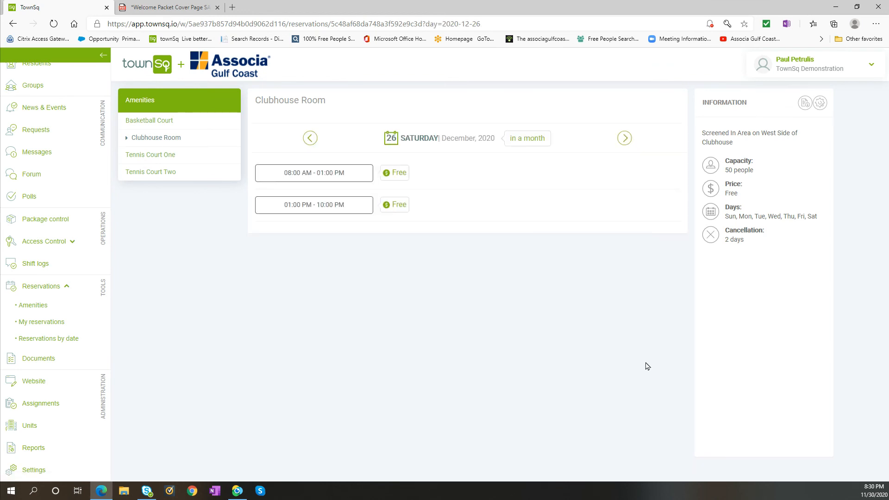
left_click(300, 209)
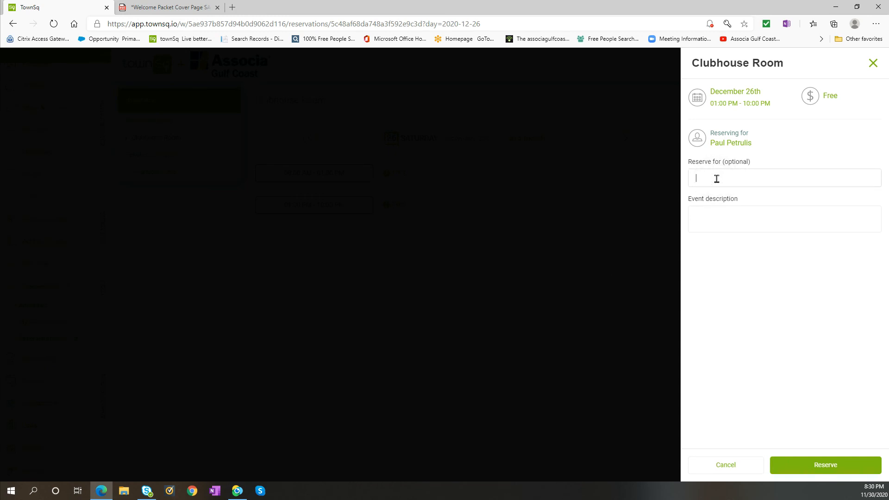
Describe the event as "Family Gathering", submit the Clubhouse Room reservation and approve it.
left_click(743, 217)
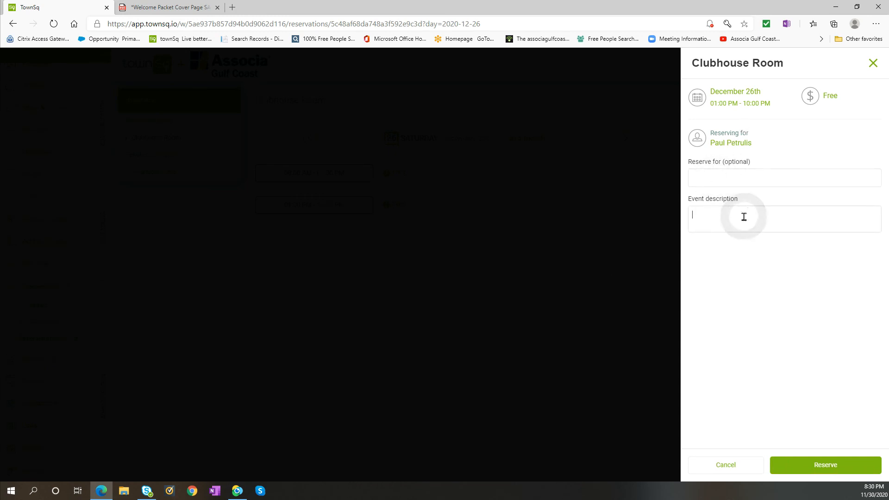
type("Family Gathering")
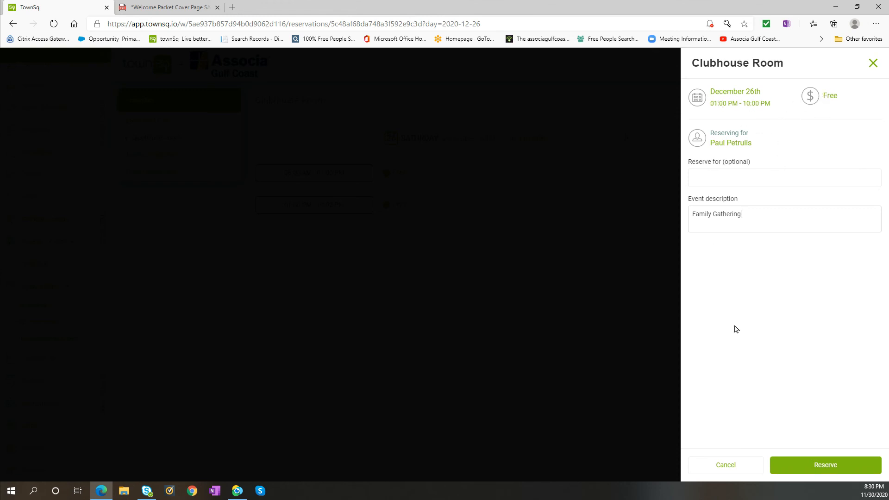
left_click(834, 464)
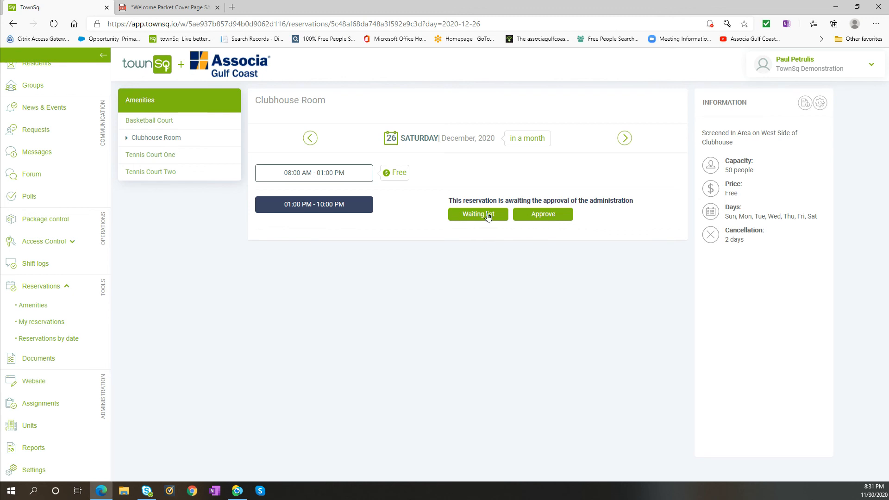
left_click(542, 219)
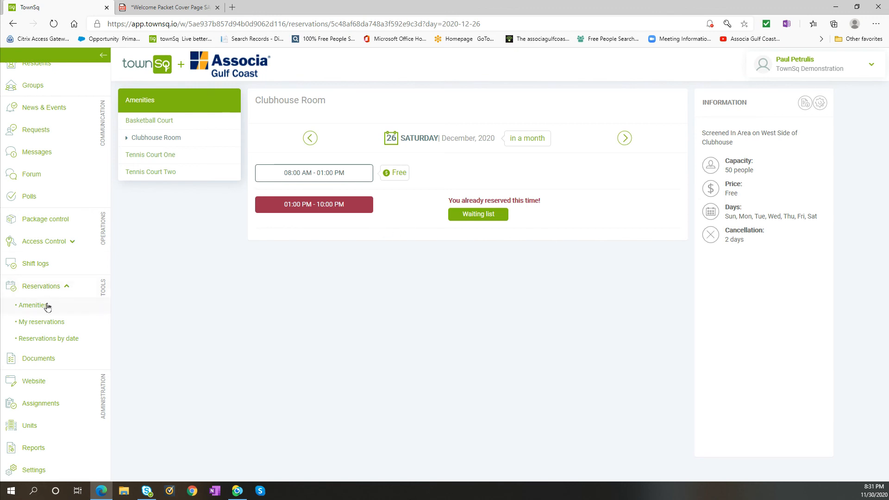
Return to the list of community amenities.
left_click(40, 287)
left_click(44, 318)
left_click(42, 339)
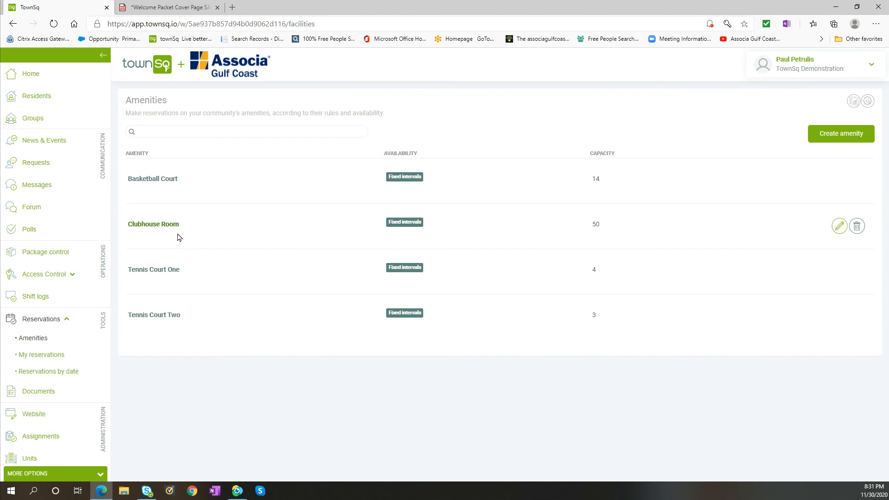
Review the Clubhouse Room booking in the list of personal reservations.
left_click(40, 360)
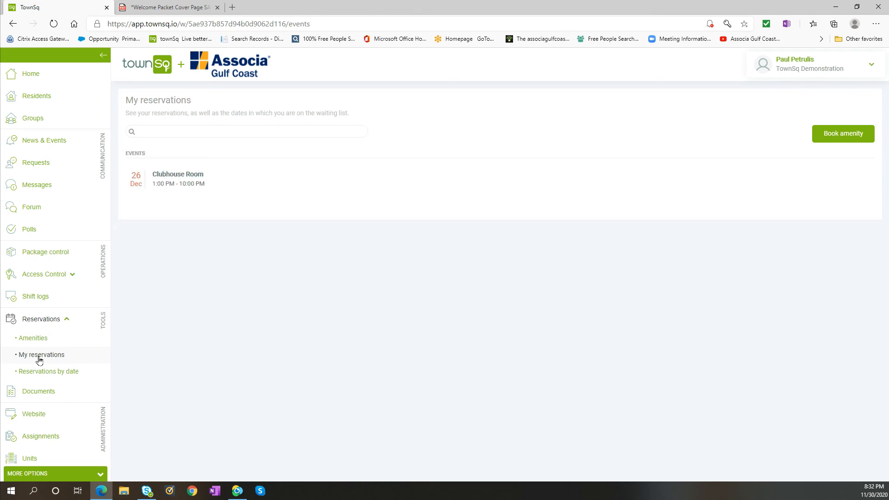
mouse_move(310, 206)
left_click(51, 321)
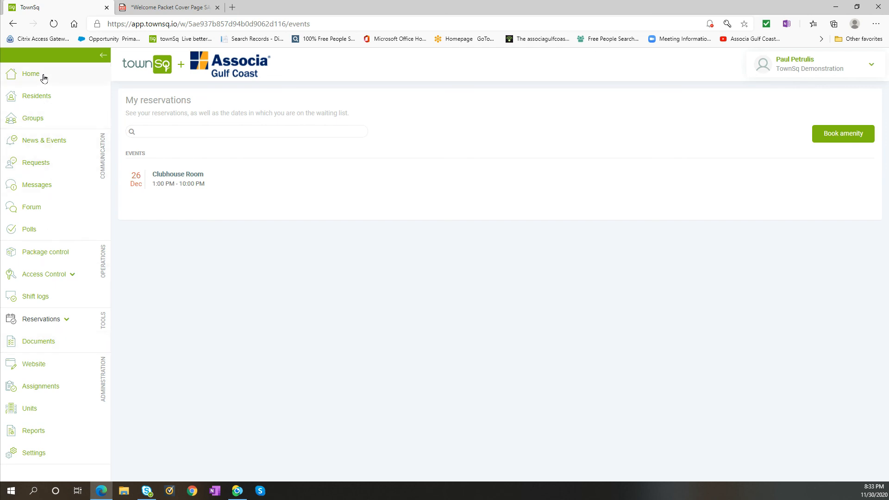
Add the file "Map of Florida by COUNTY.gif" to the community documents under the Budgets category.
left_click(39, 343)
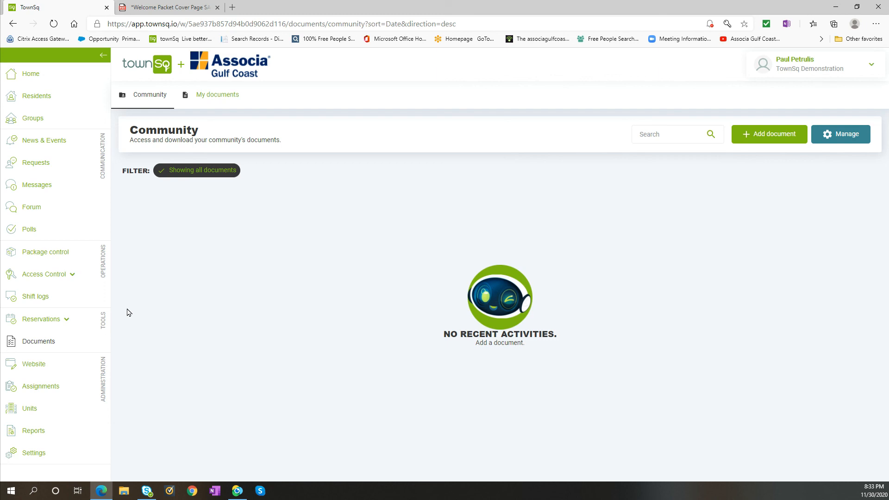
left_click(779, 134)
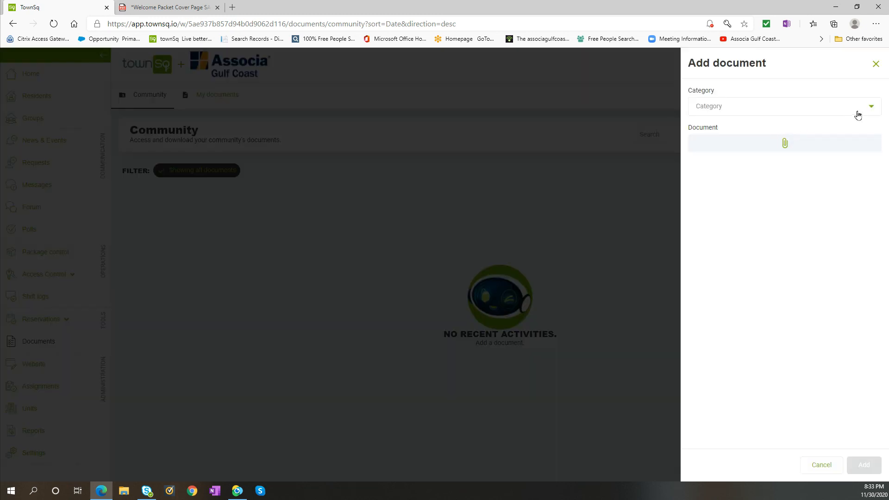
left_click(871, 106)
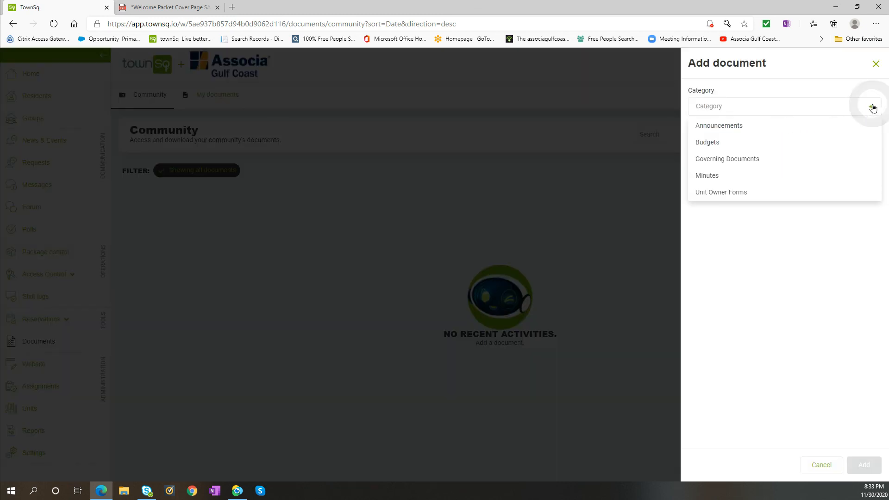
left_click(771, 147)
mouse_move(776, 145)
left_mouse_down()
mouse_move(784, 166)
mouse_move(786, 151)
mouse_move(806, 226)
mouse_move(774, 149)
left_mouse_up()
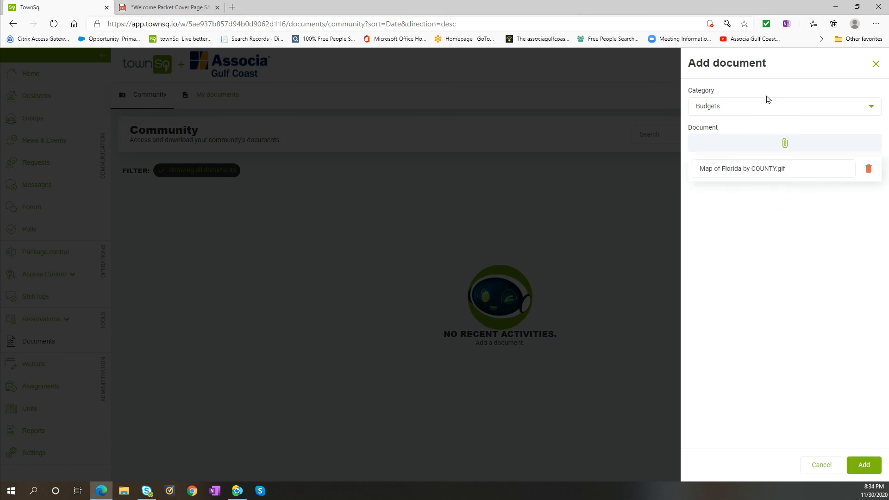
left_click(865, 470)
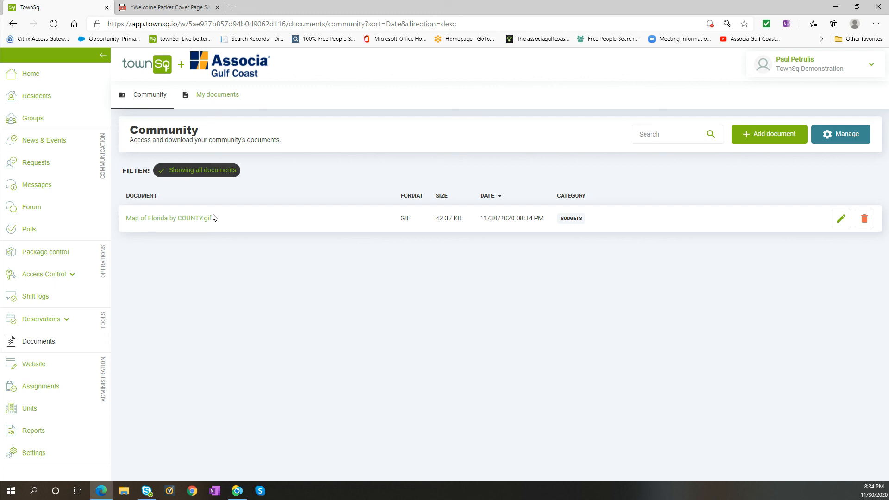
Search the community documents for "minutes", and change the search term to "map".
left_click(663, 137)
type("minutes")
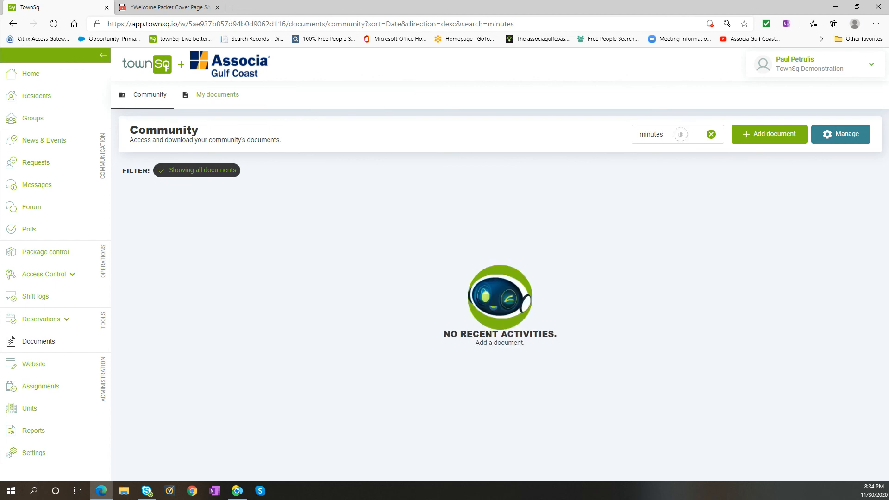
key("BackSpace")
key("BackSpace")
key("BackSpace")
key("BackSpace")
key("BackSpace")
type("map")
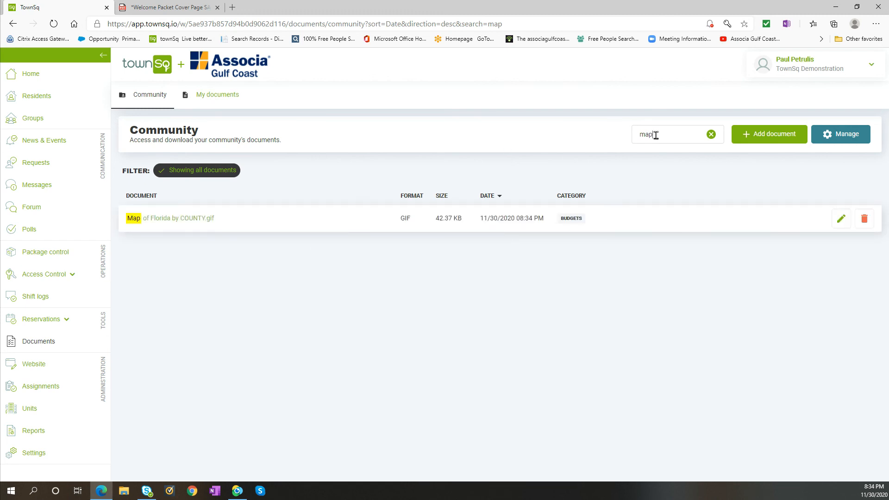
Search the community documents for "budget", and clear the search to list all documents again.
key("BackSpace")
key("BackSpace")
key("BackSpace")
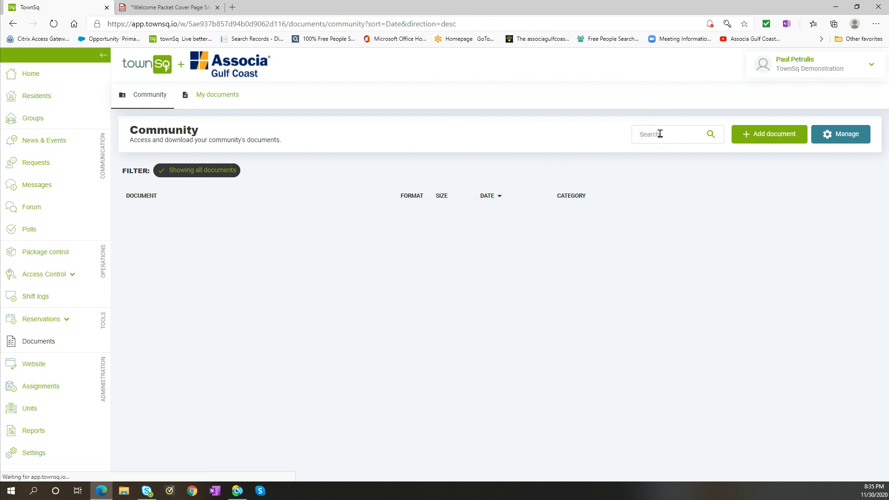
type("budget")
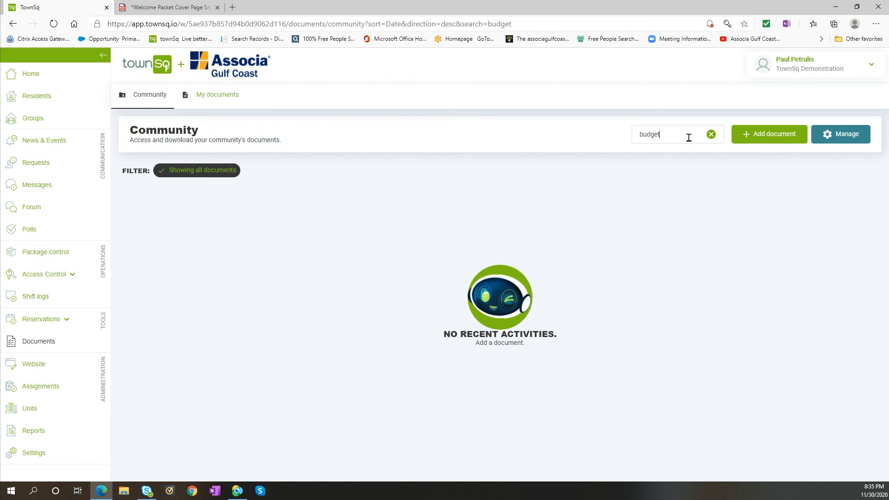
left_click(711, 135)
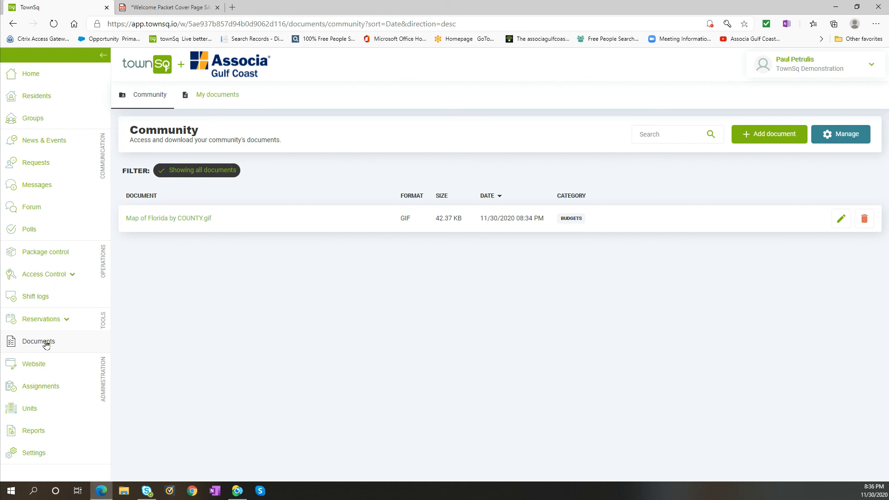
Open the community's assignments page.
left_click(47, 391)
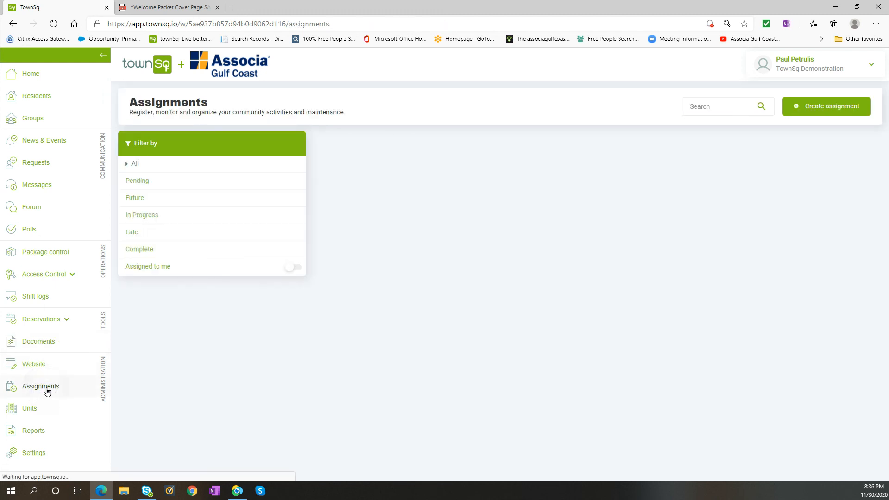
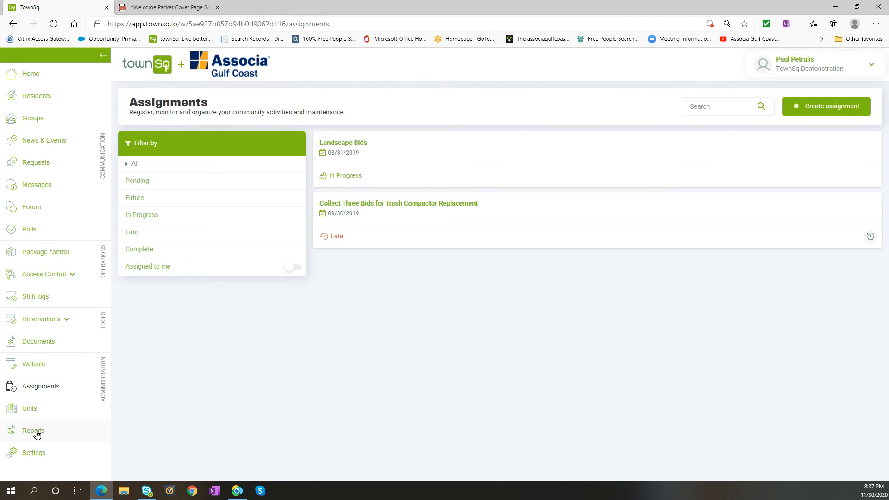
Open the Directory report from the community's reports and look through the owner entries and their record links.
left_click(37, 435)
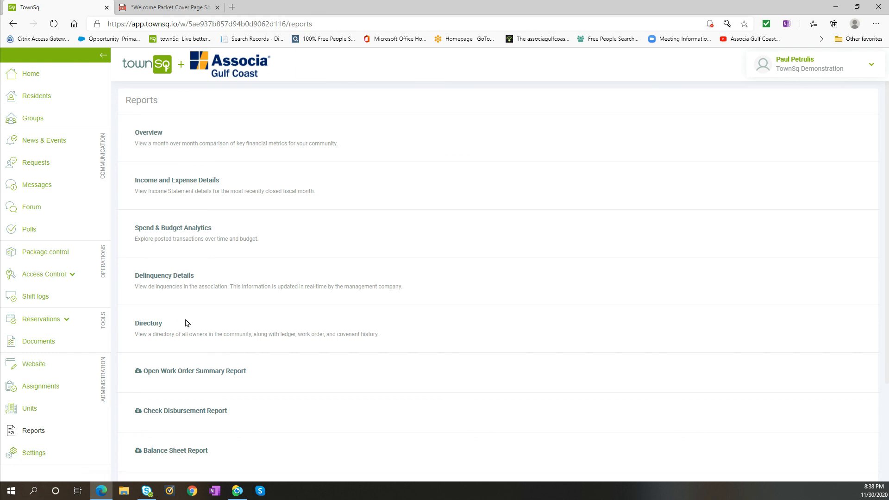
left_click(150, 323)
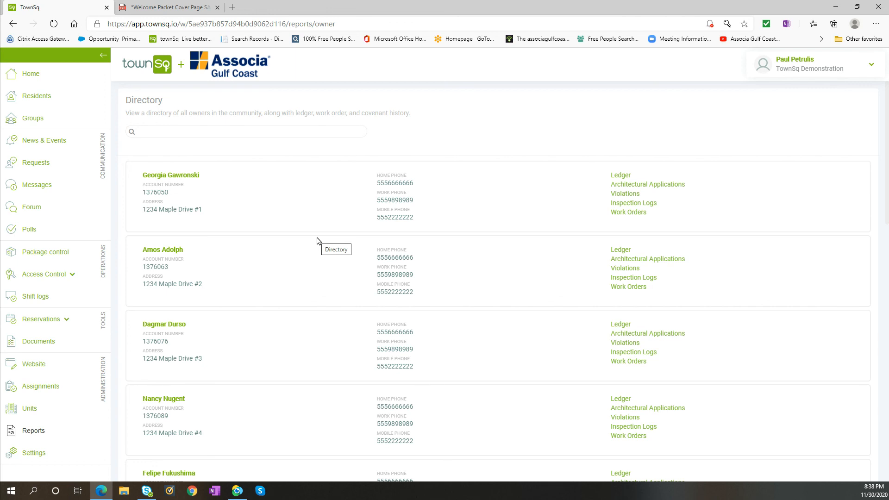
scroll(319, 241, "down", 1)
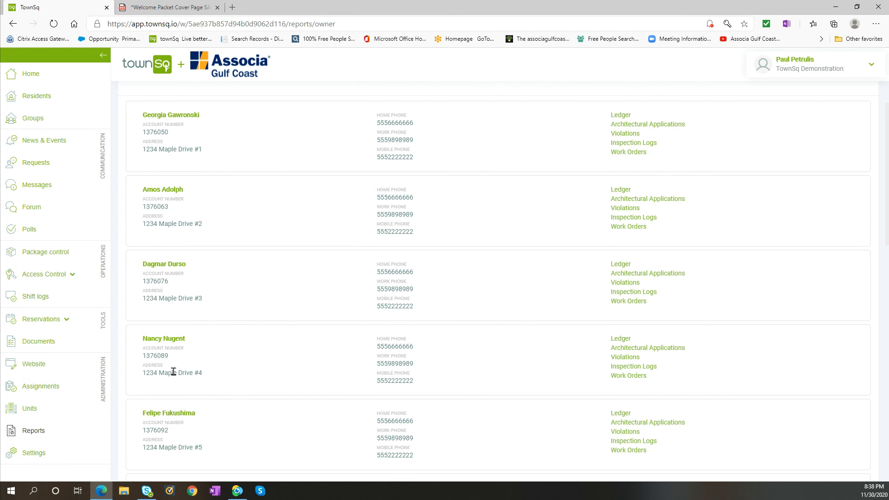
scroll(207, 416, "down", 6)
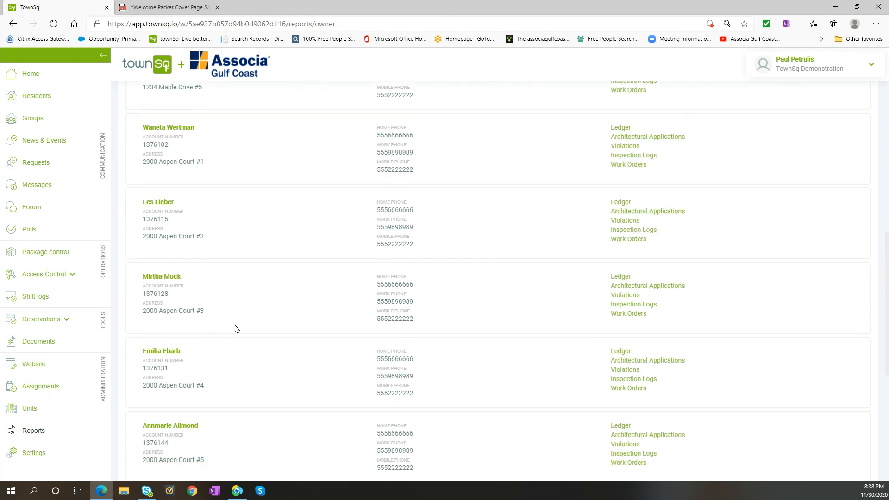
scroll(444, 347, "up", 6)
scroll(453, 351, "up", 1)
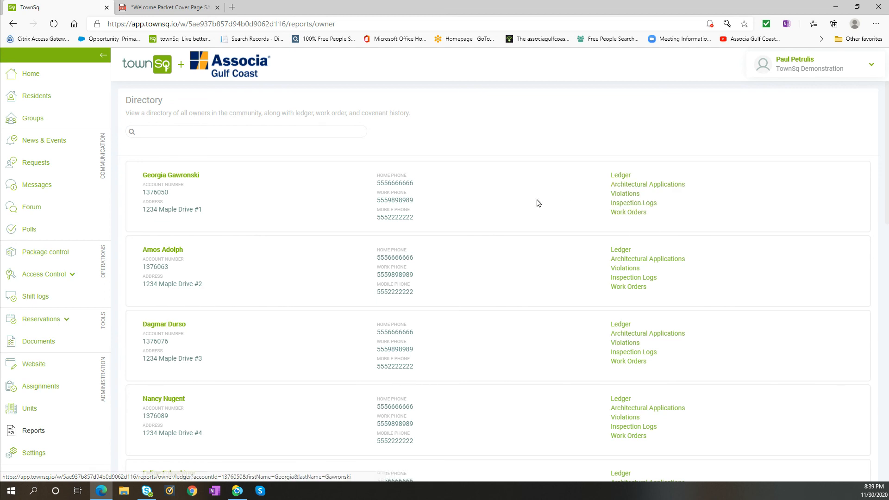
scroll(455, 280, "down", 5)
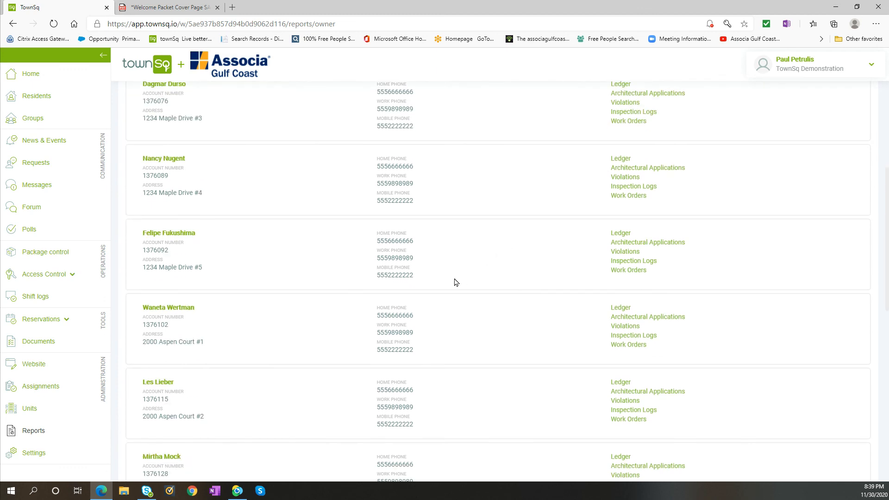
scroll(456, 282, "up", 6)
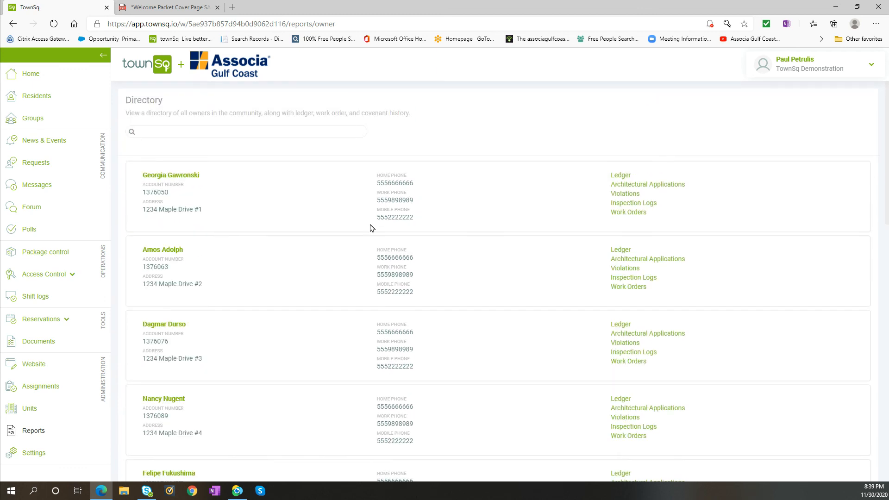
Return to the community's home page.
left_click(32, 75)
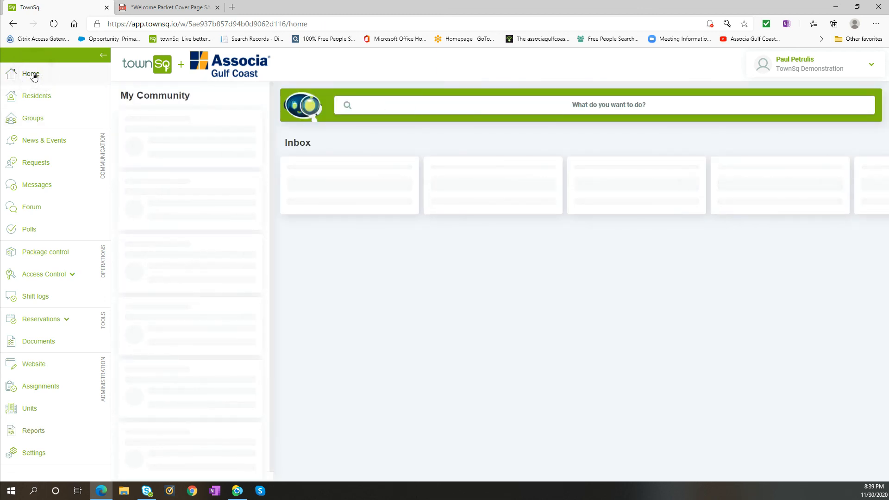